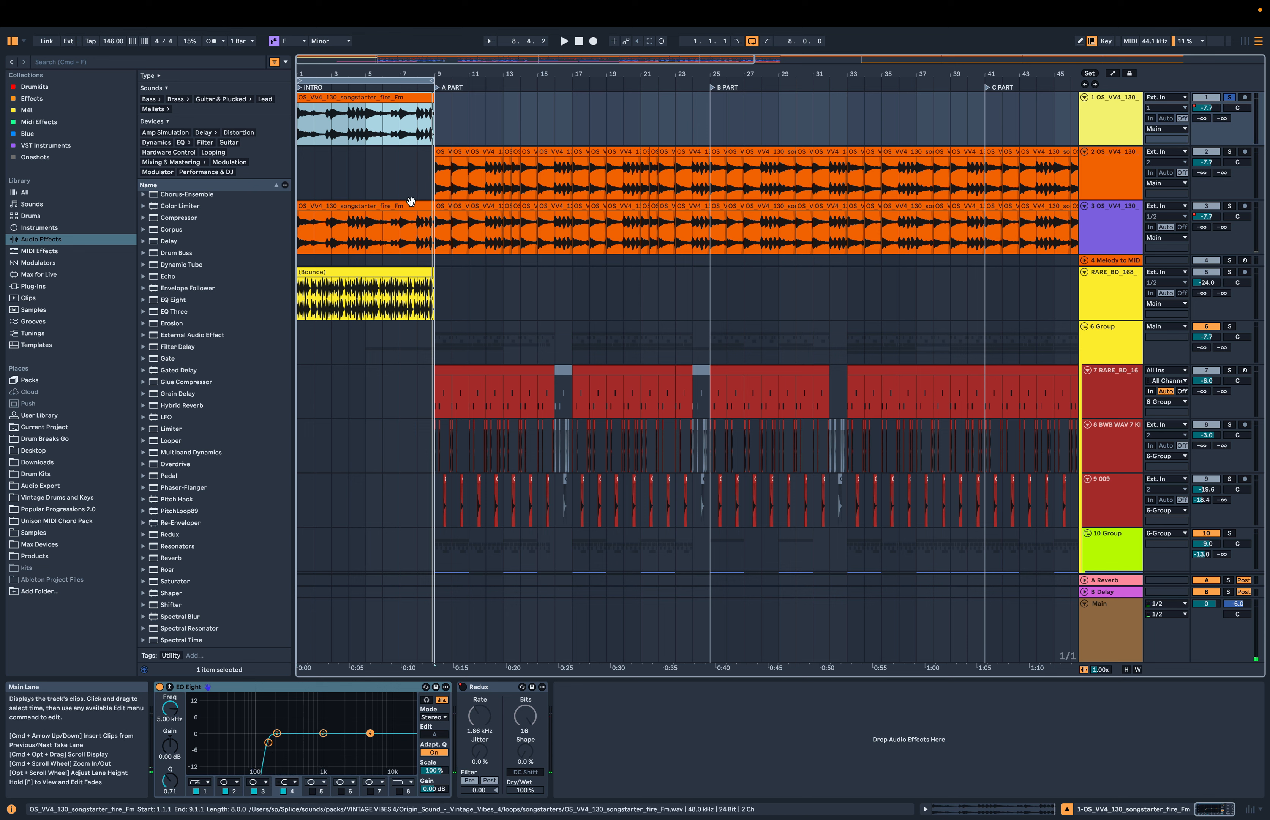
# Solo only track 3 with the songstarter clip and play back part of the INTRO section
pyautogui.click(333, 229)
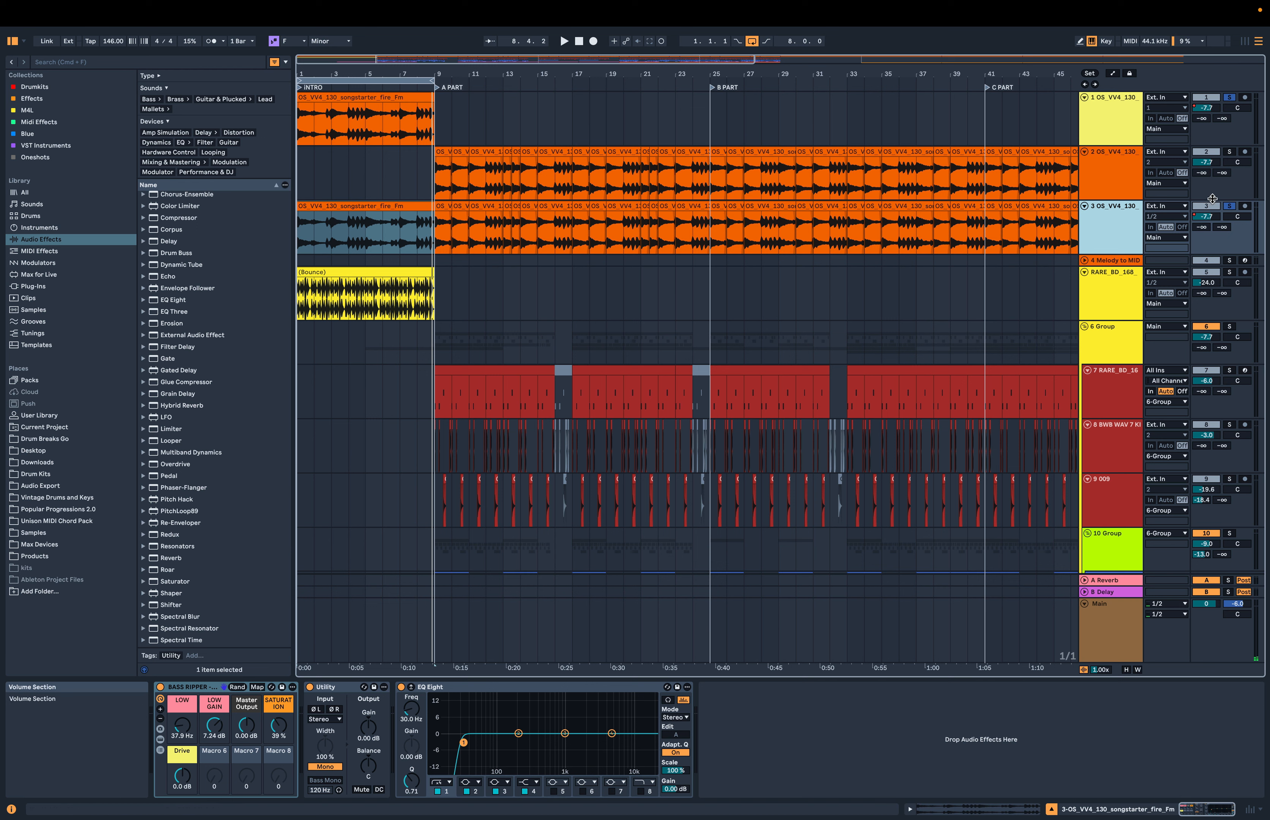
pyautogui.click(1230, 99)
pyautogui.press('space')
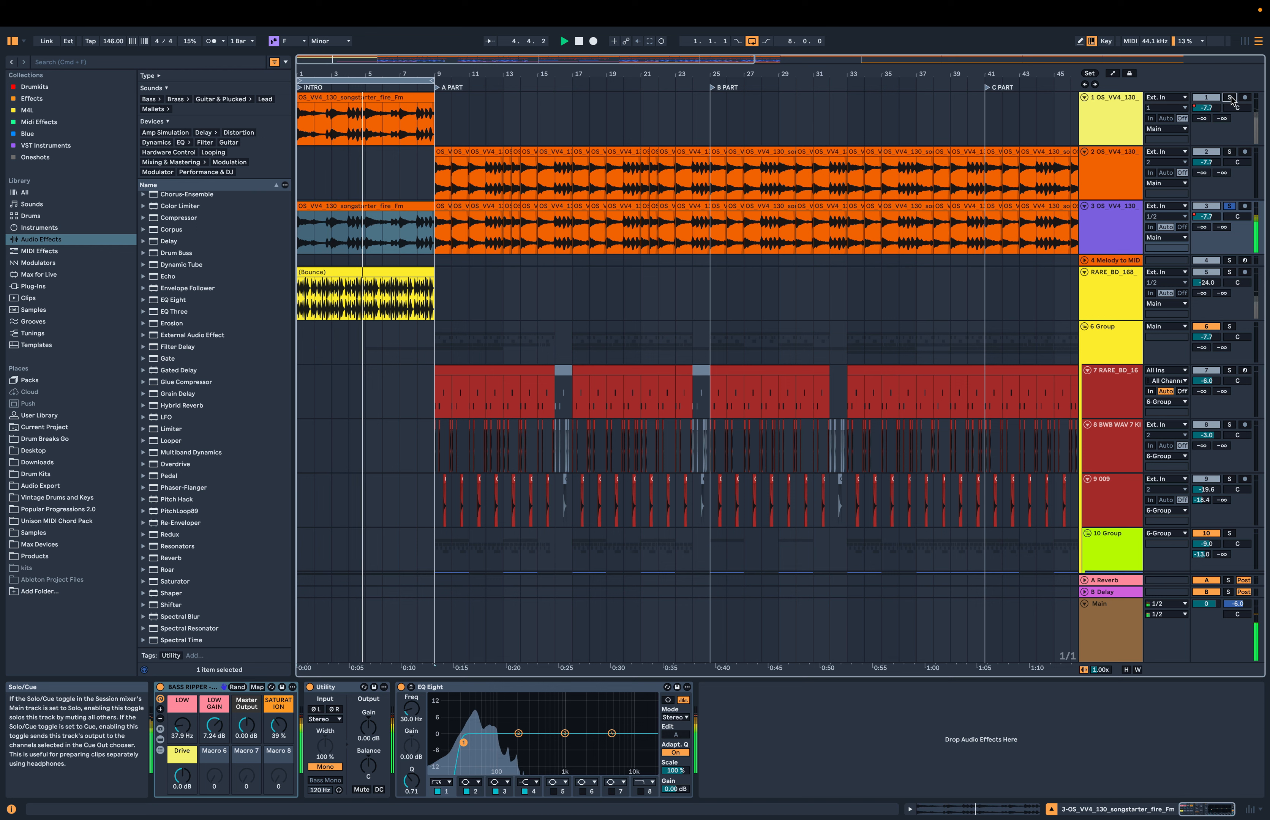
pyautogui.press('space')
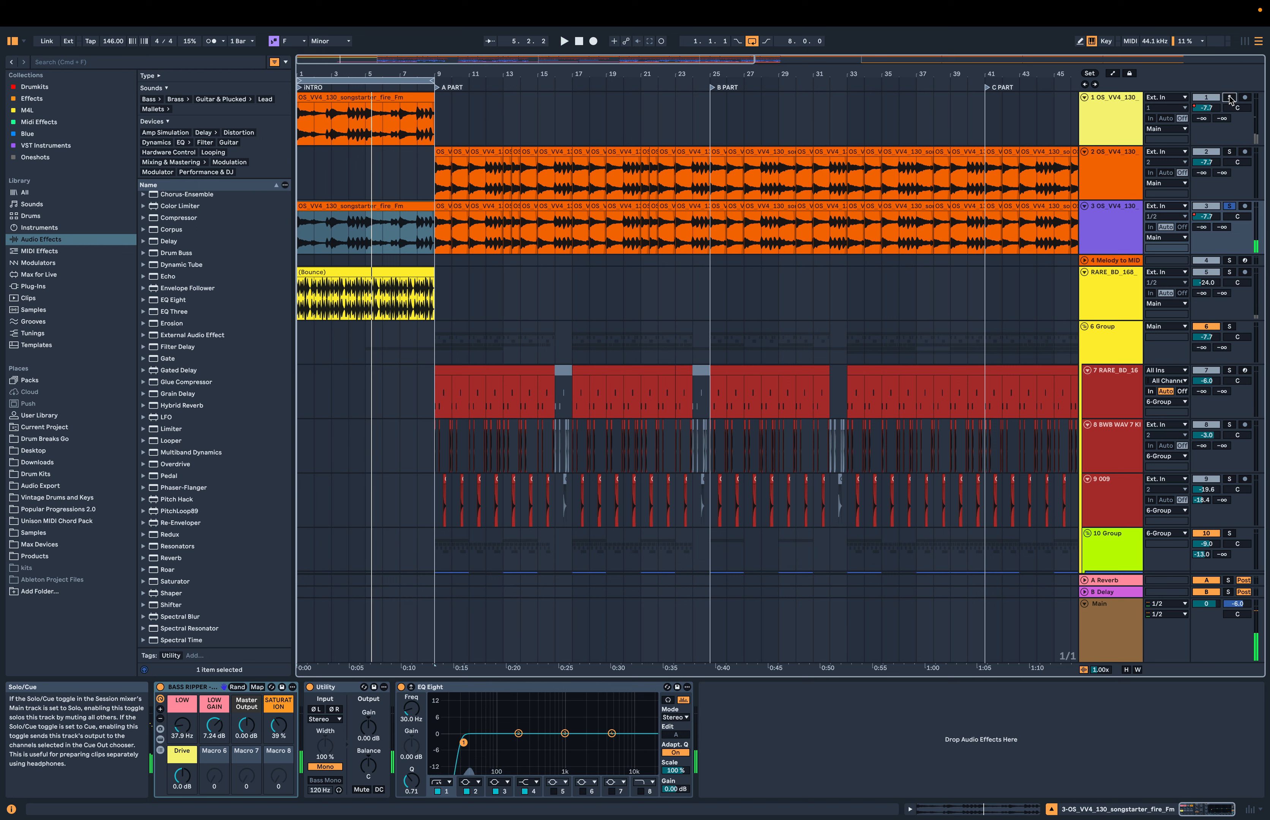
# Add track 1 and the bounced RARE_BD_168 drum loop track to the solo and play the INTRO loop
pyautogui.click(1230, 98)
pyautogui.press('space')
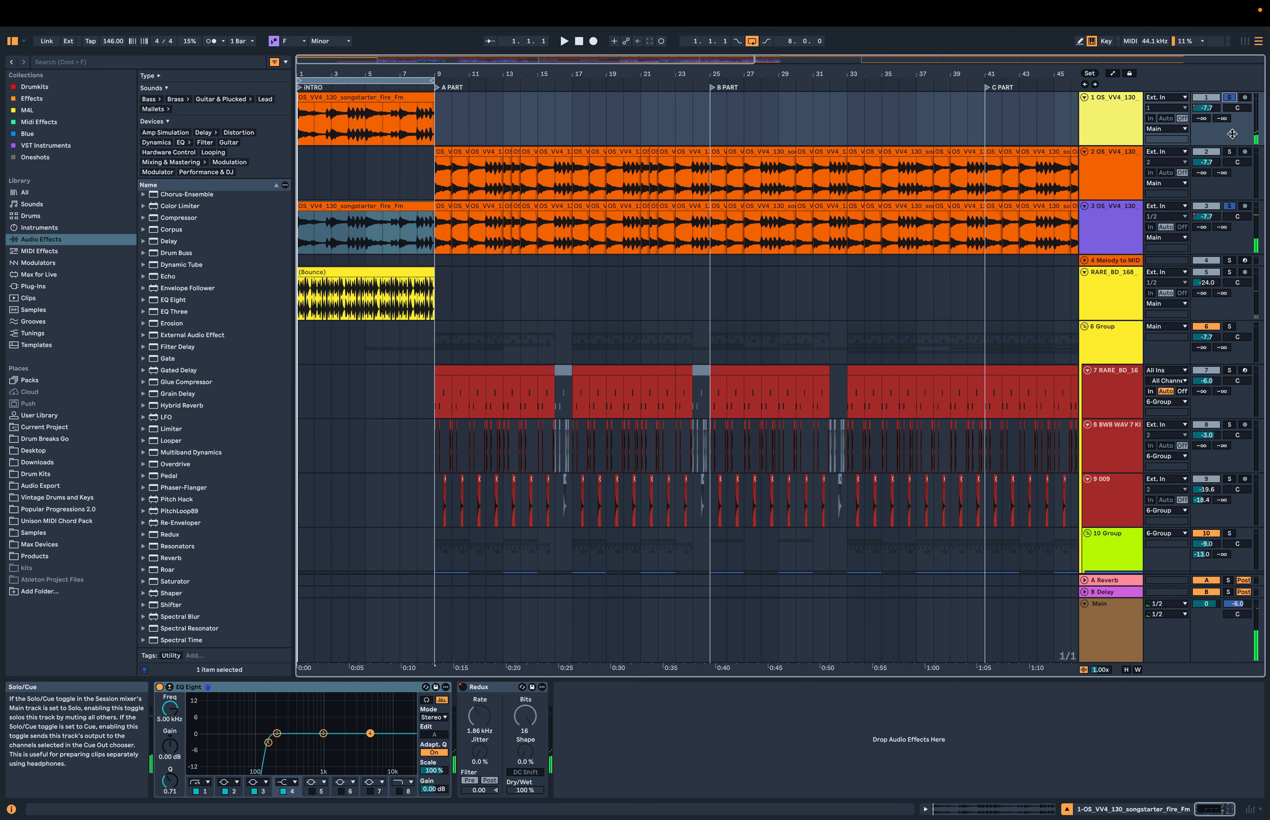
pyautogui.click(1234, 273)
pyautogui.click(1126, 275)
pyautogui.press('space')
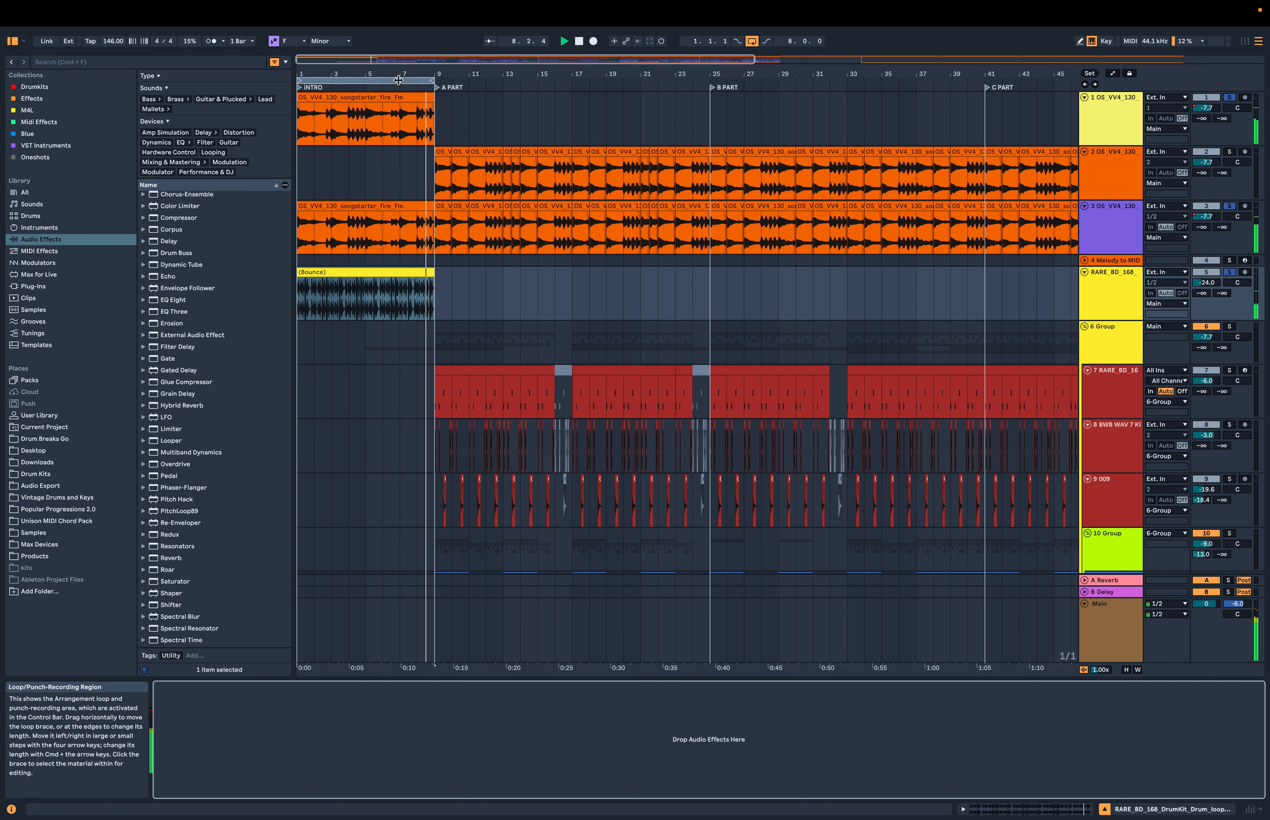
pyautogui.click(398, 80)
pyautogui.press('space')
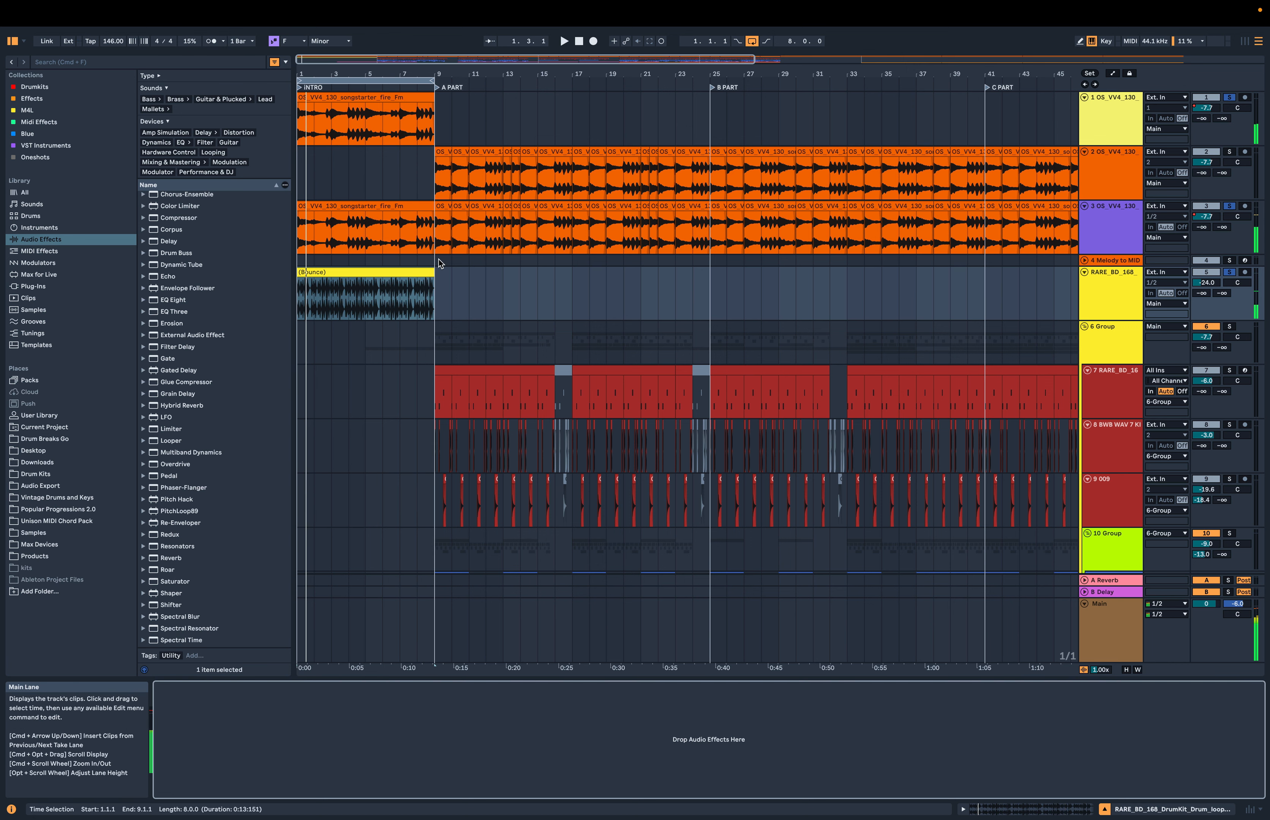
# Clear the track solos at the Crash Alkaloid track and play the start of the INTRO
pyautogui.scroll(-5, 439, 271)
pyautogui.click(431, 484)
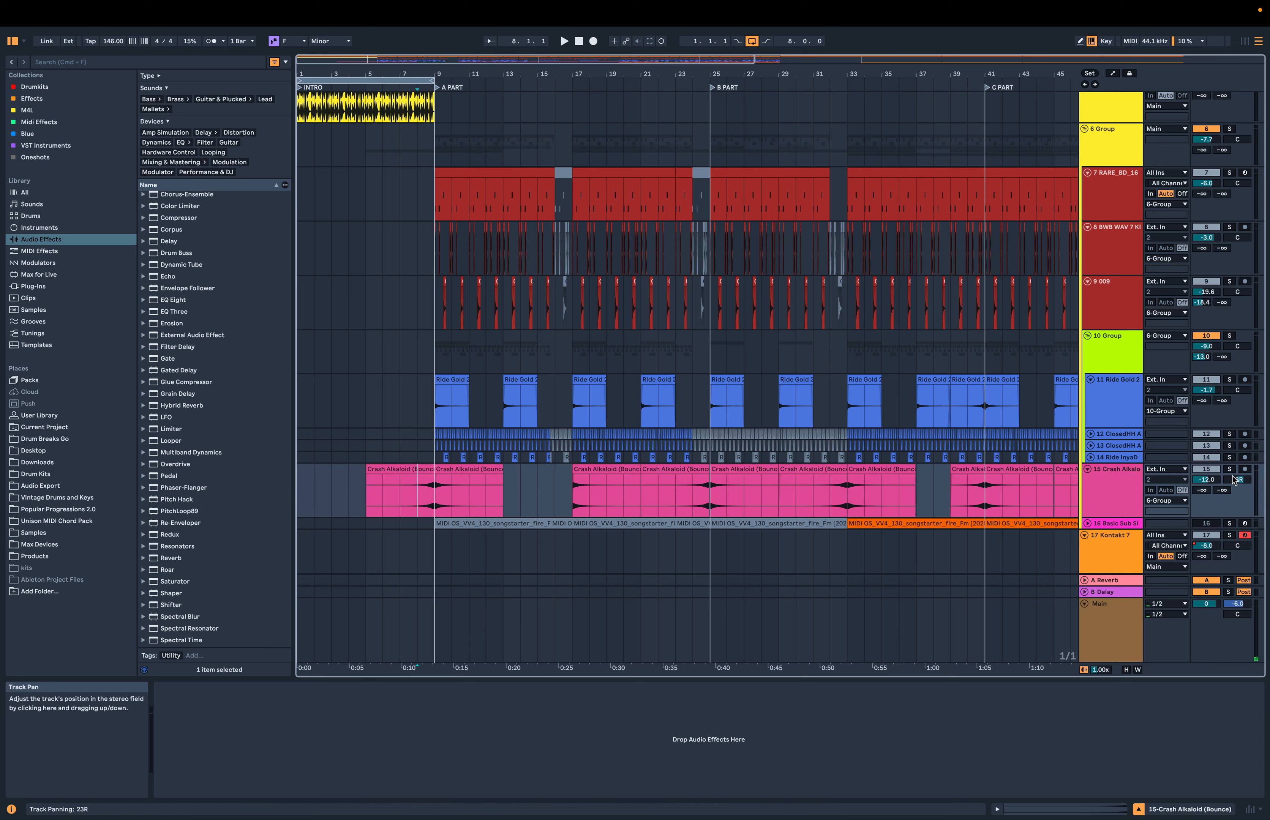
pyautogui.click(1229, 469)
pyautogui.press('space')
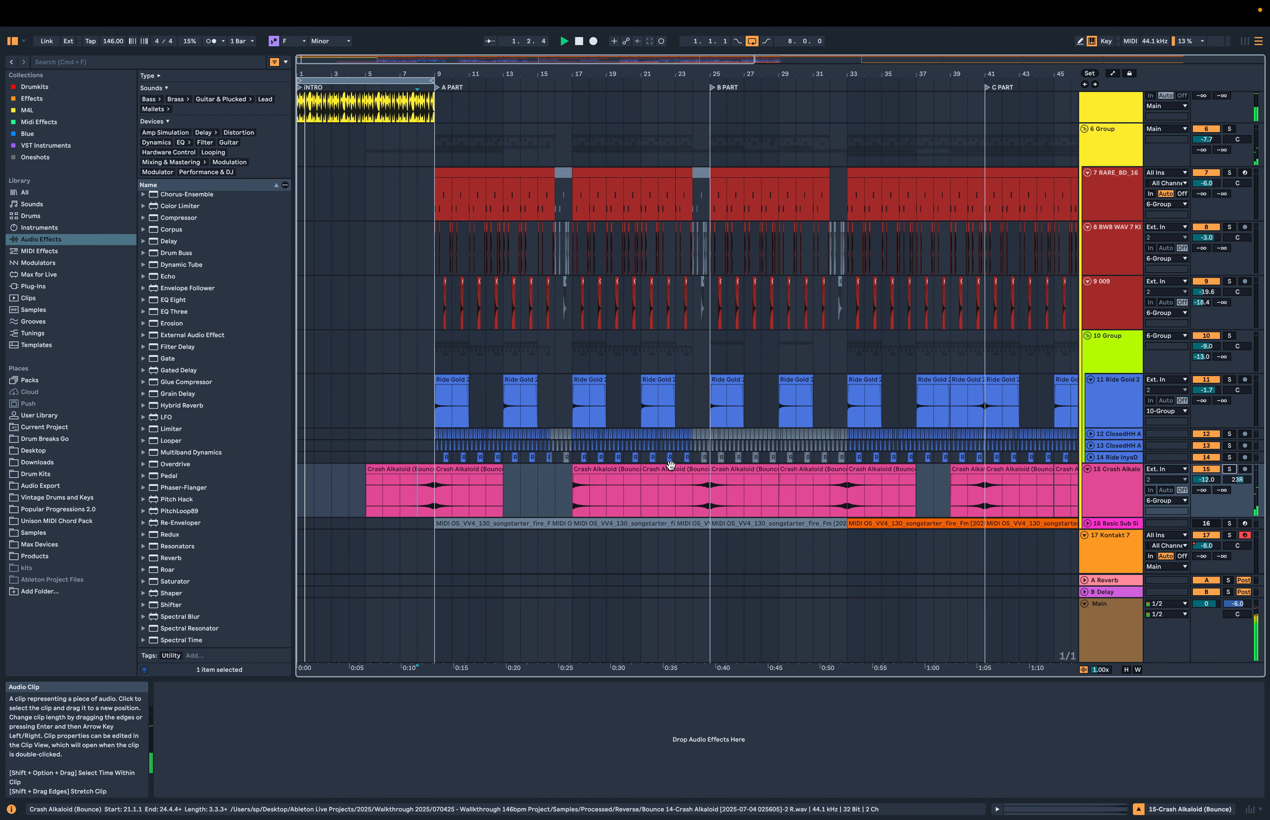
pyautogui.press('space')
pyautogui.scroll(3, 528, 406)
pyautogui.scroll(6, 526, 407)
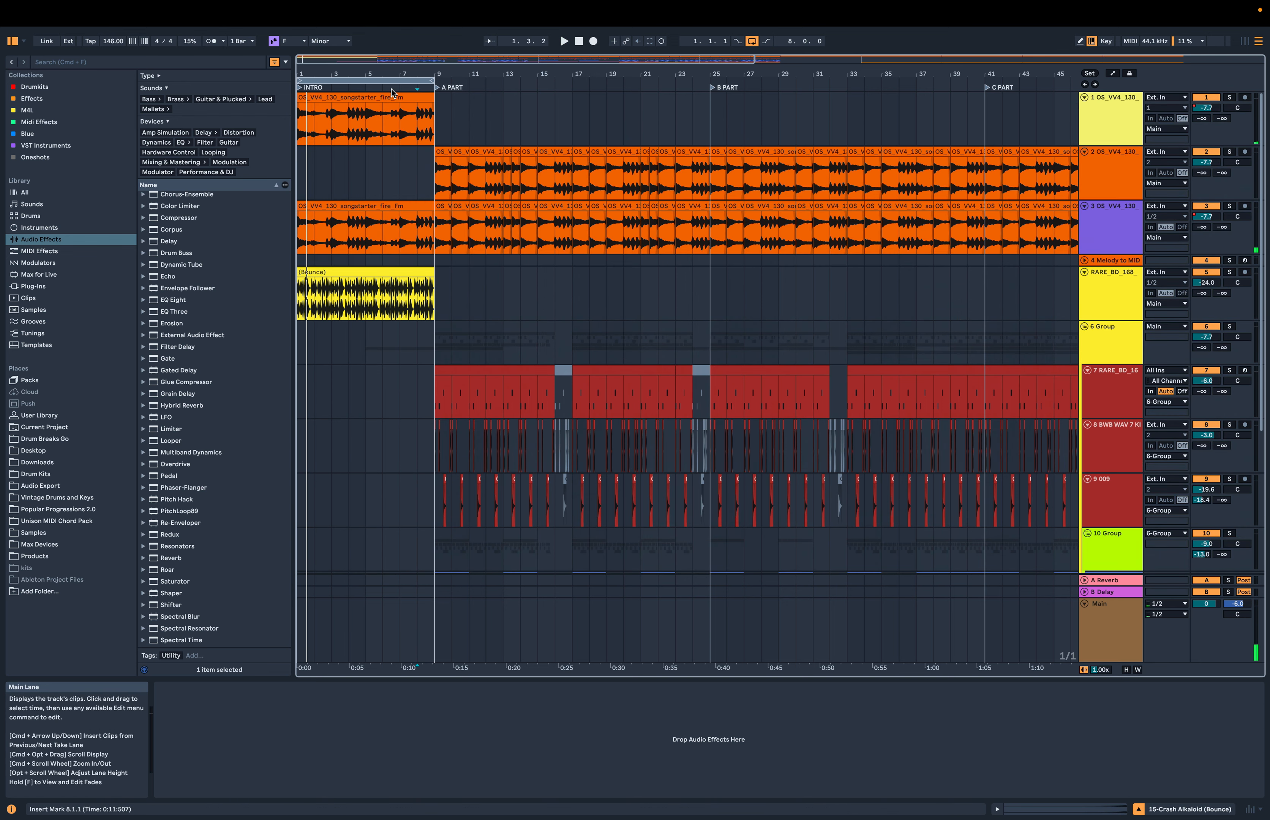
# Set the loop to the A PART from bar 9 to 25 and play track 2 soloed from bar 9
pyautogui.moveTo(400, 80); pyautogui.dragTo(706, 85)
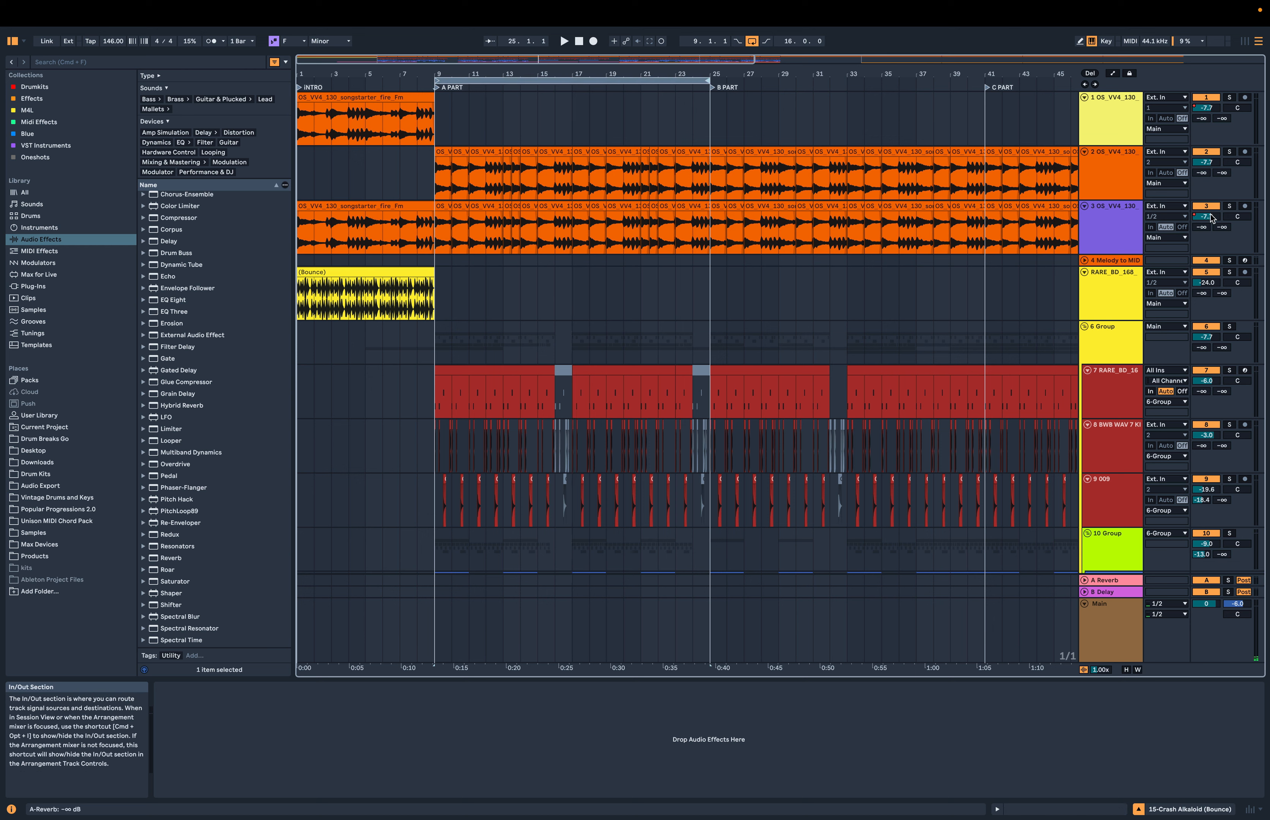
pyautogui.click(492, 166)
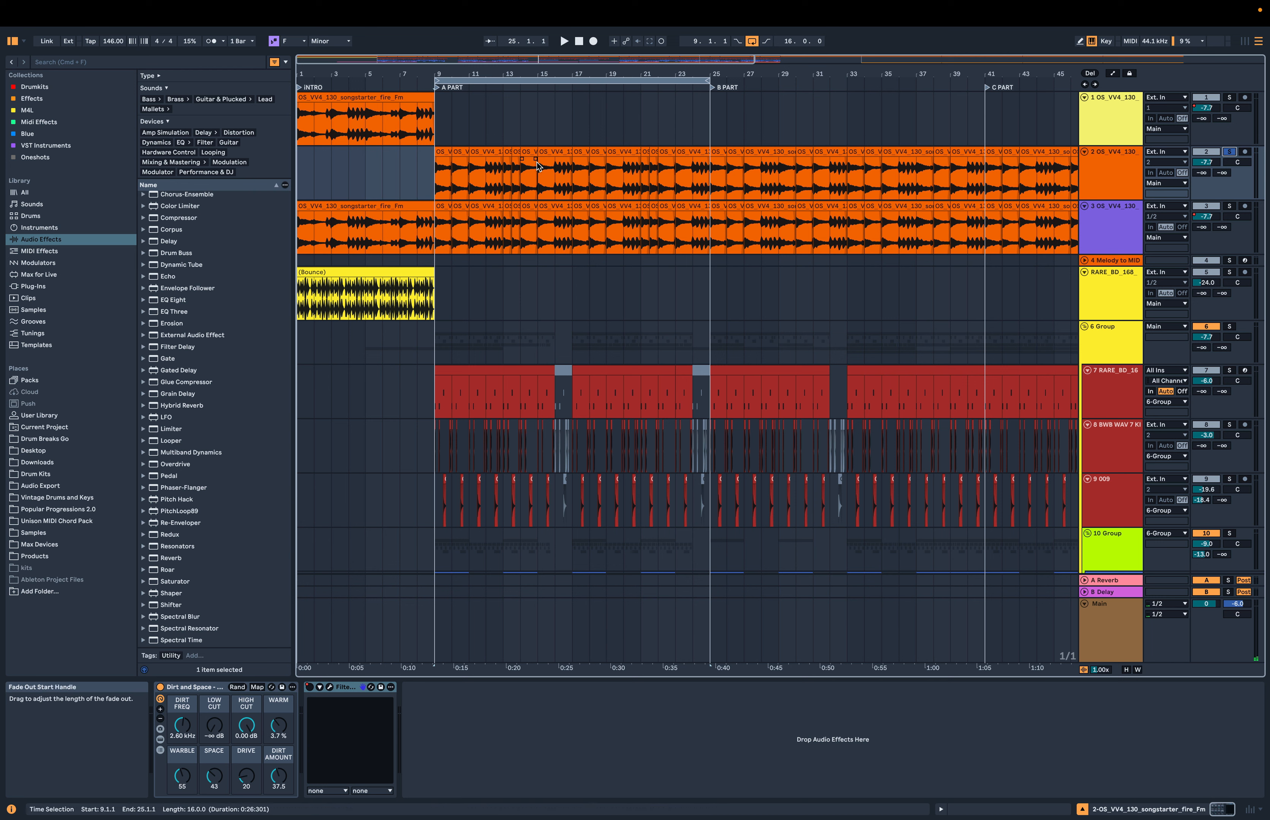
pyautogui.click(447, 155)
pyautogui.press('space')
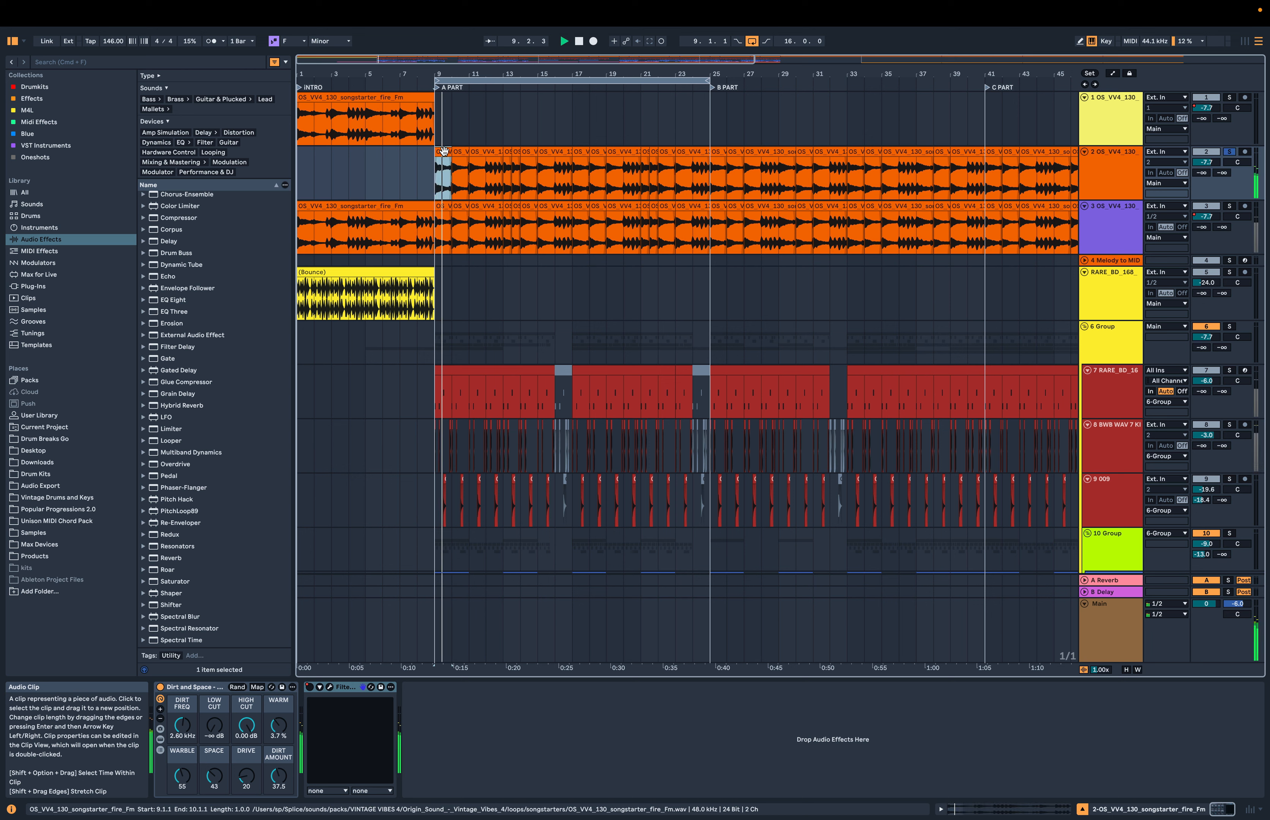
pyautogui.press('space')
# Compare track 2's A PART by playing it with the Dirt and Space rack bypassed and with it enabled again
pyautogui.click(1097, 194)
pyautogui.click(1097, 193)
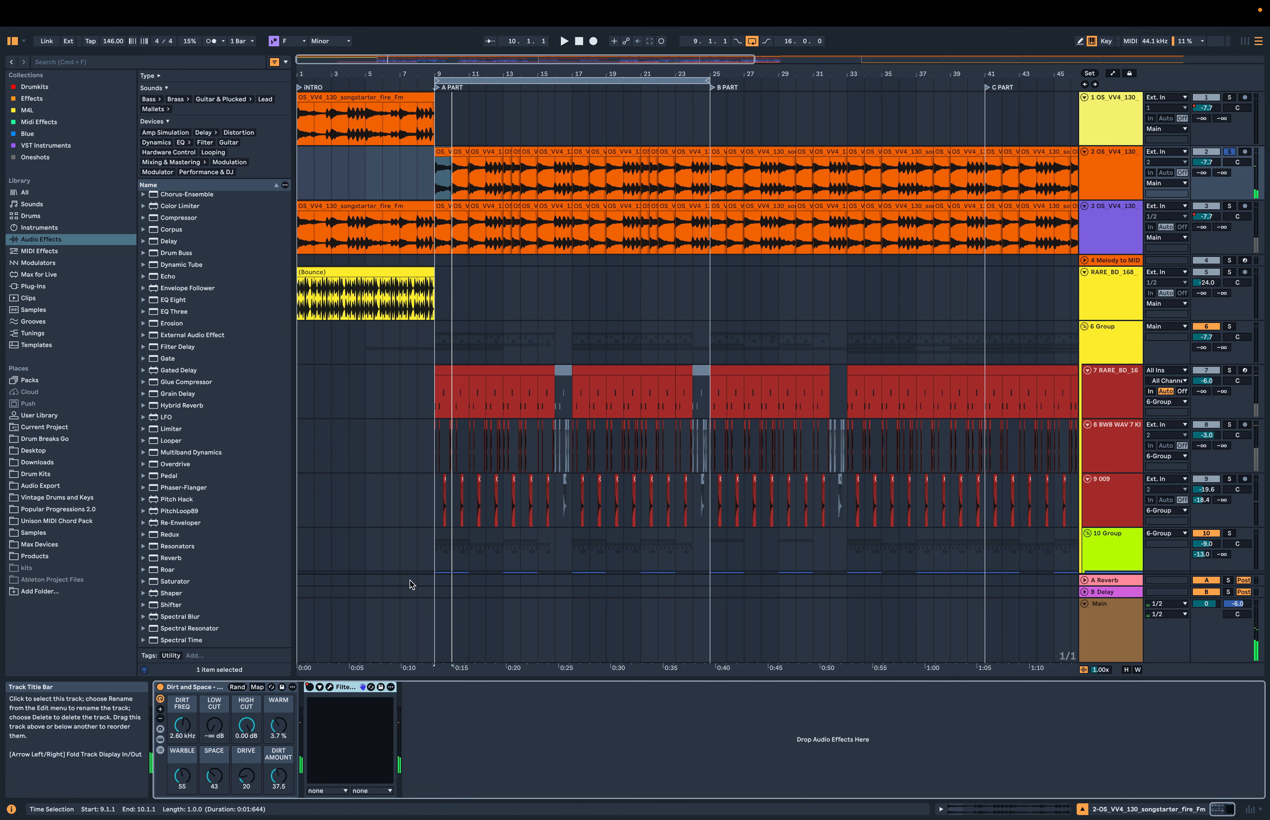
pyautogui.click(161, 687)
pyautogui.press('space')
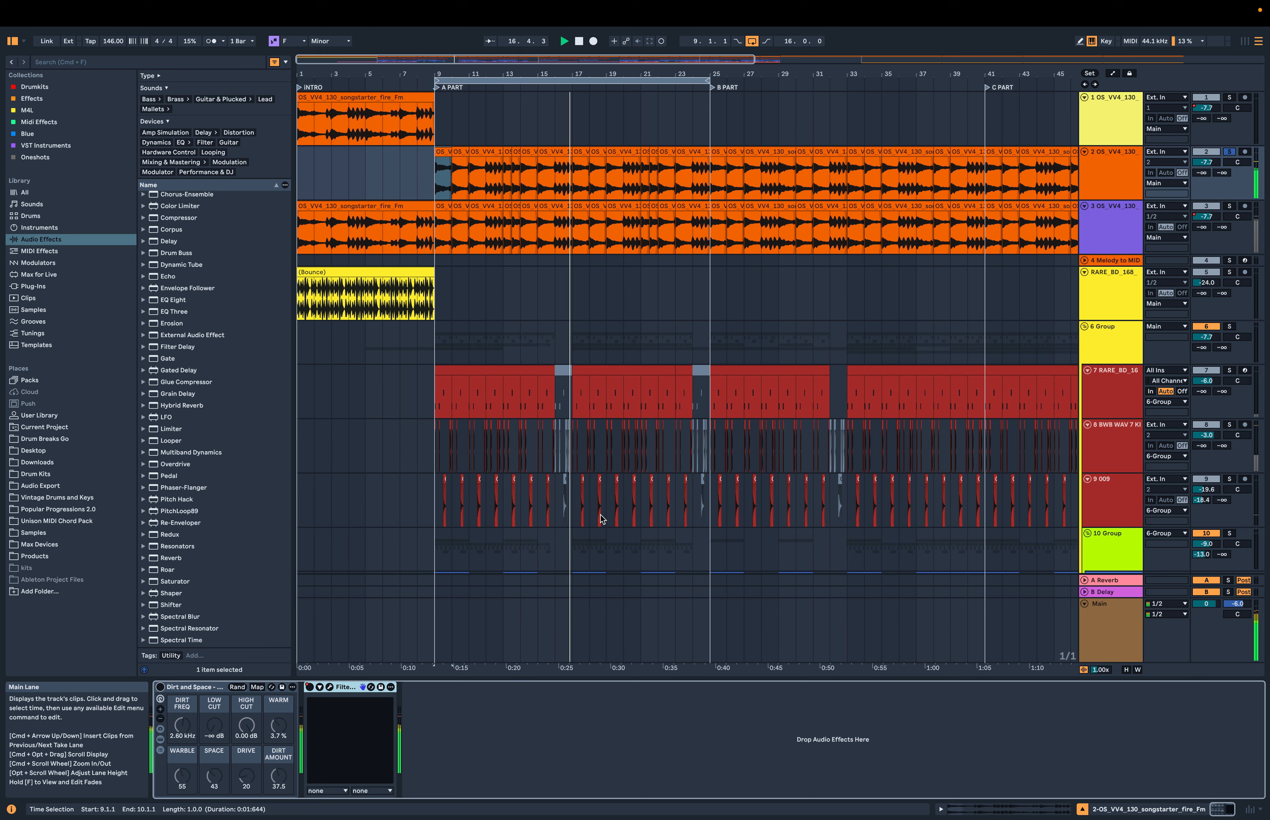
pyautogui.press('space')
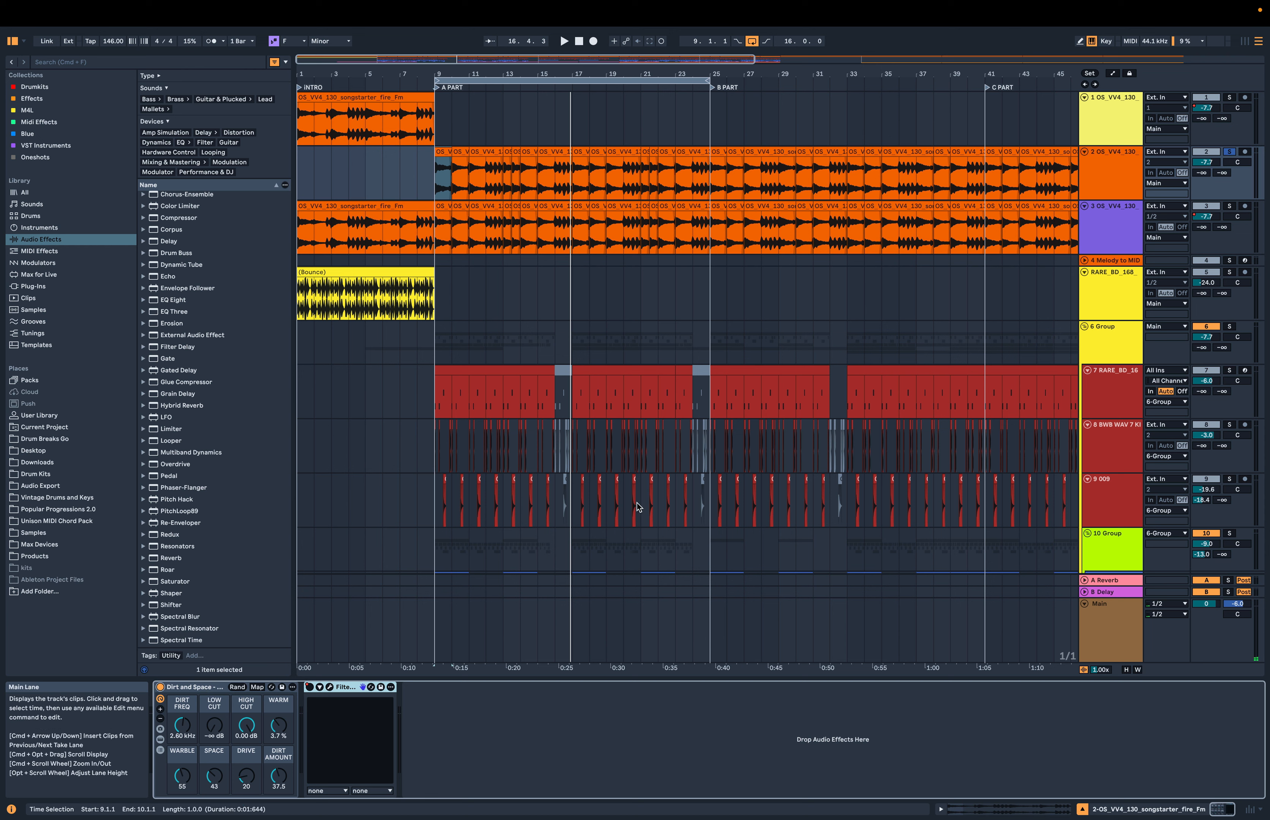
pyautogui.press('space')
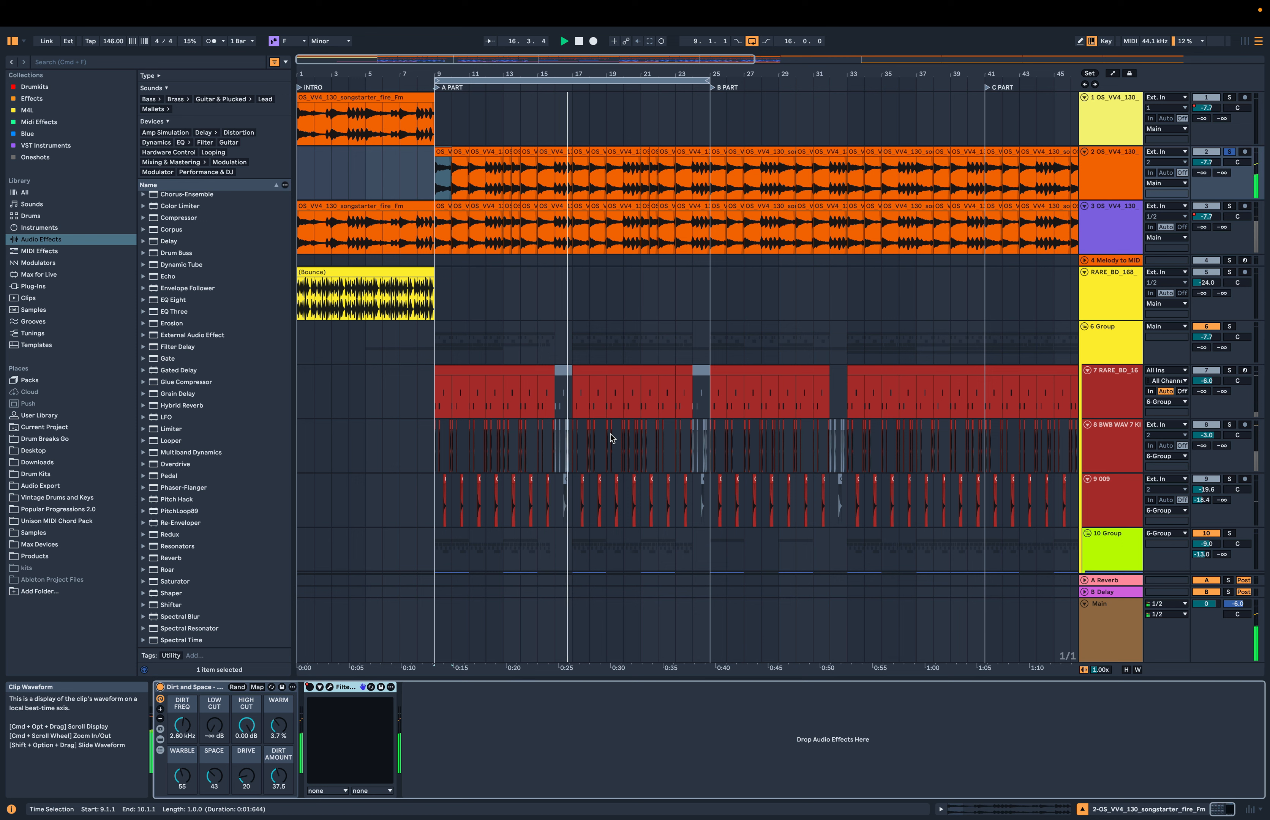
pyautogui.press('space')
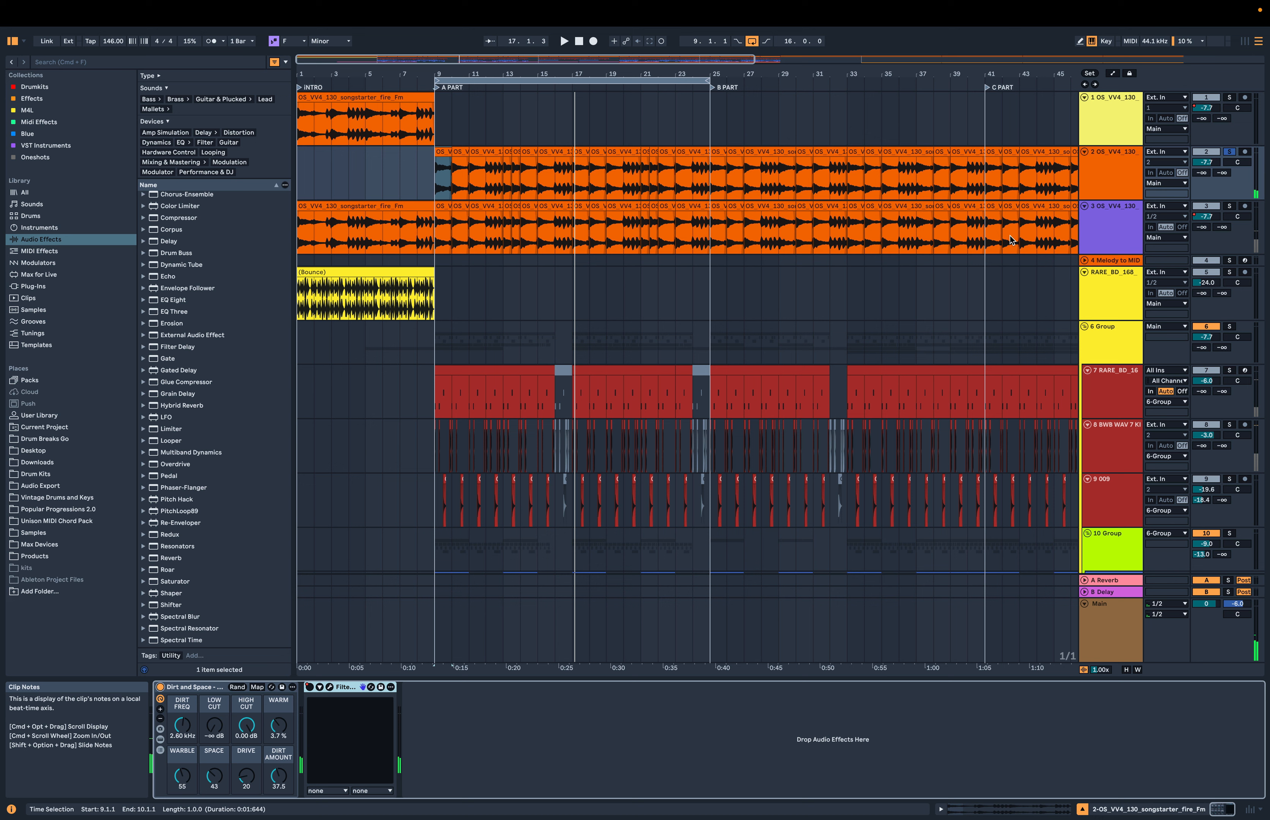
# Solo track 3 instead of track 2 and play its A PART from bar 9
pyautogui.click(1228, 207)
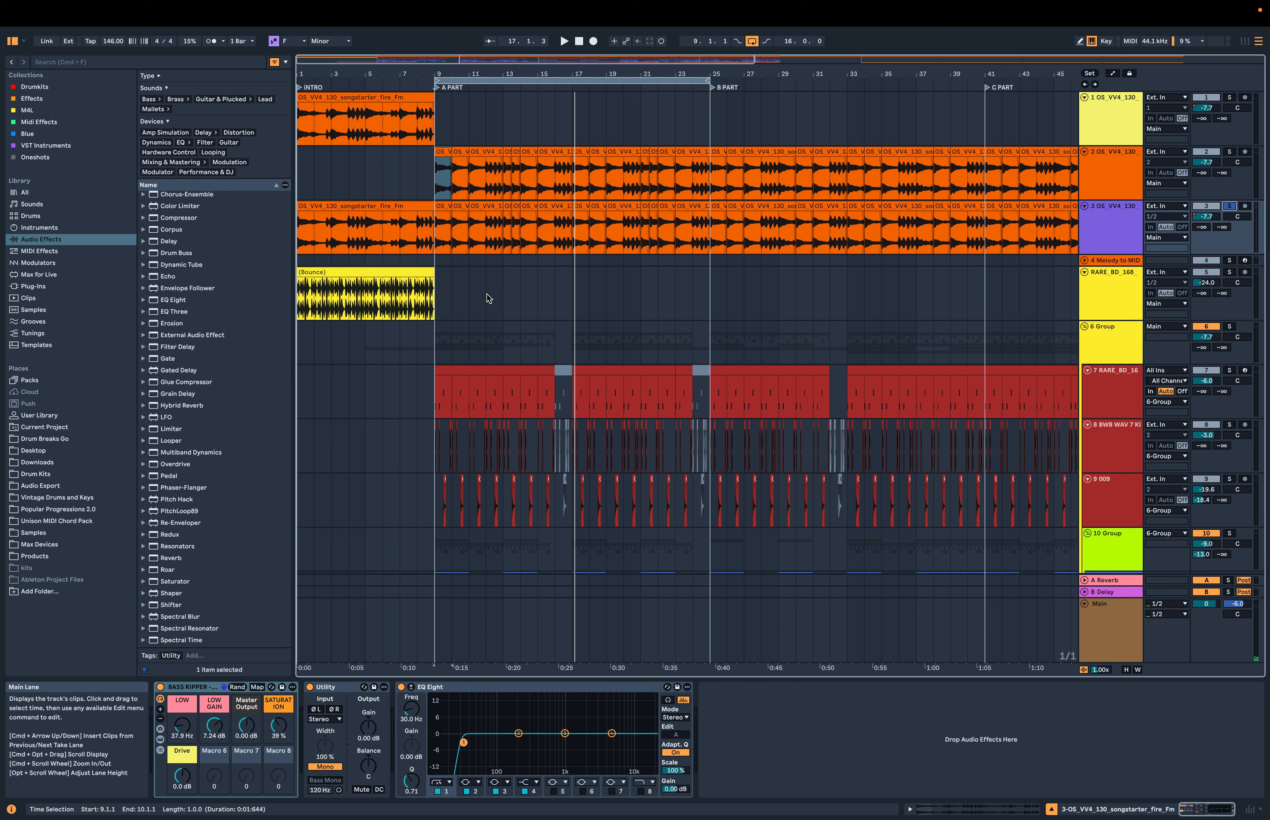
pyautogui.click(439, 246)
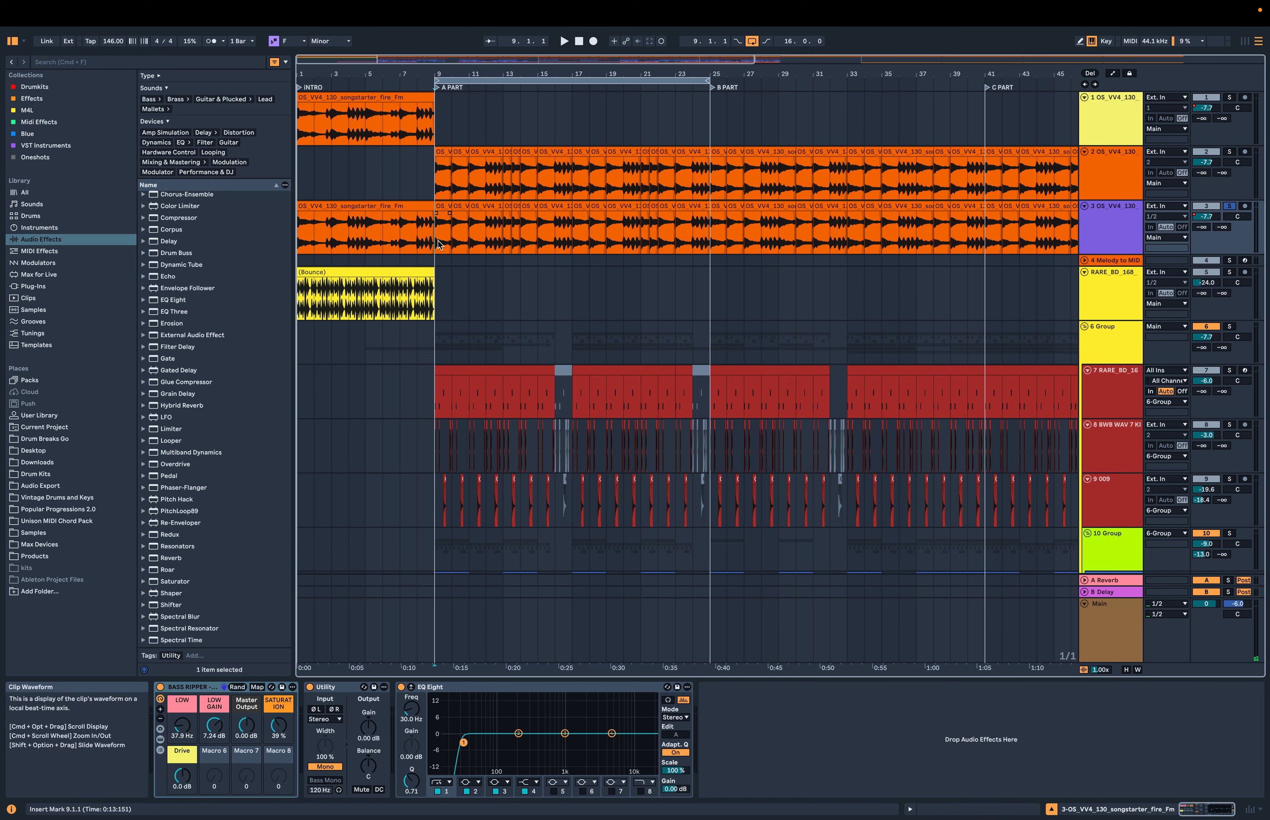
pyautogui.press('space')
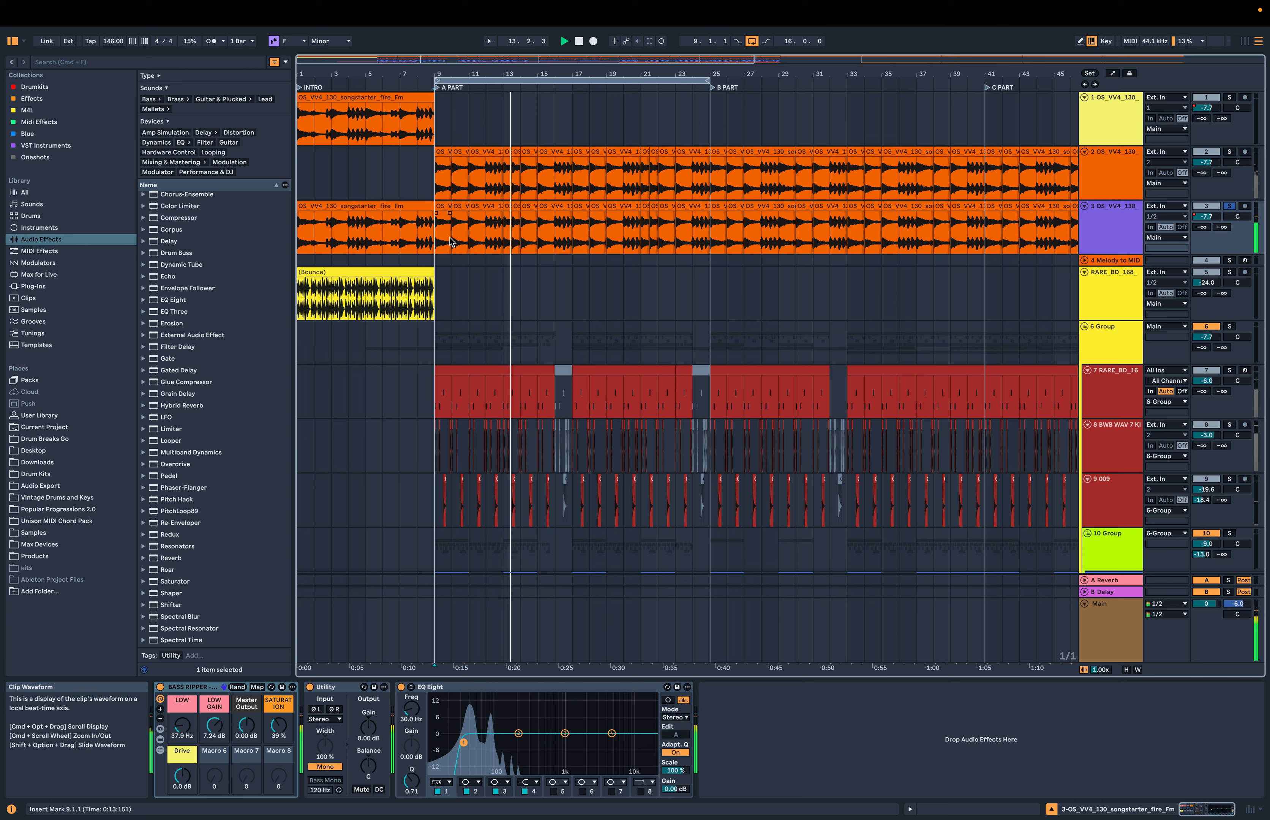
pyautogui.press('space')
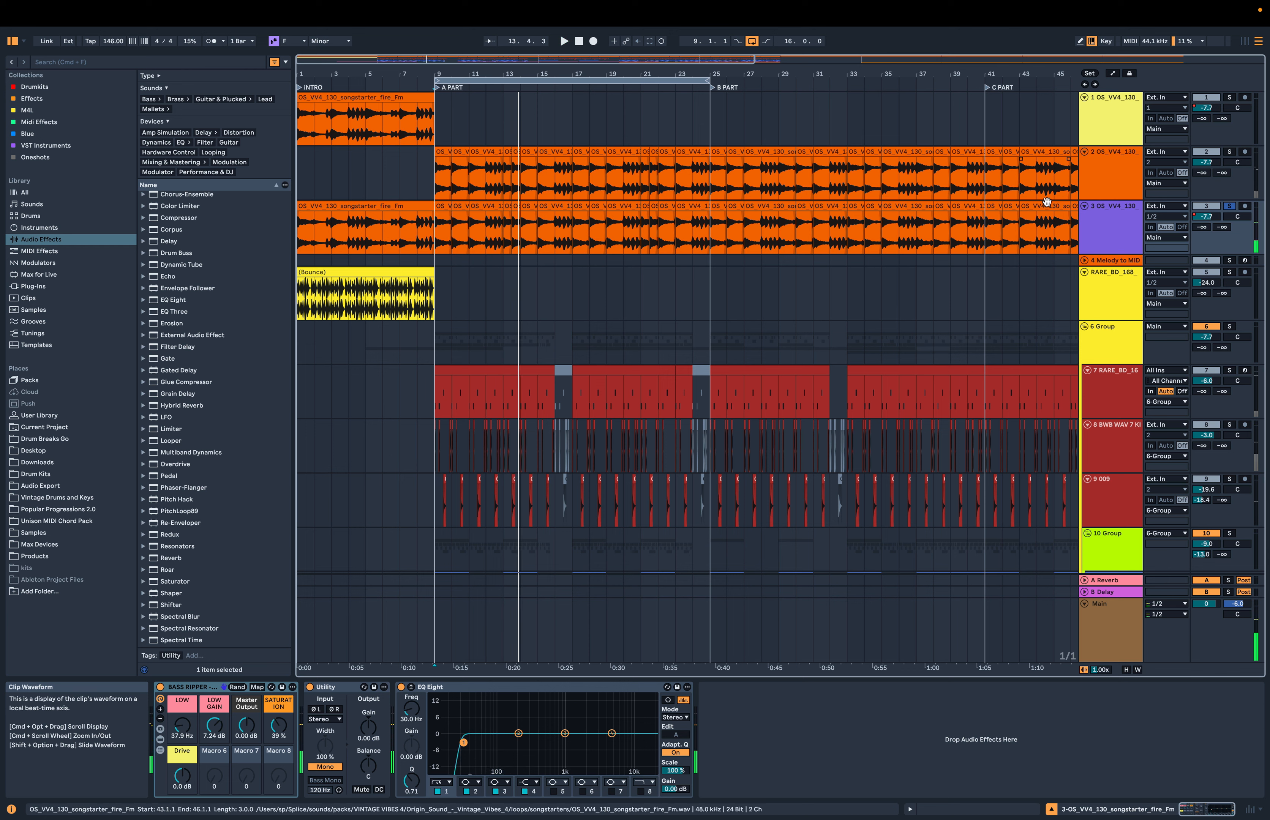
# Add track 2 to the solo and play it together with track 3 in the A PART
pyautogui.click(1229, 153)
pyautogui.press('space')
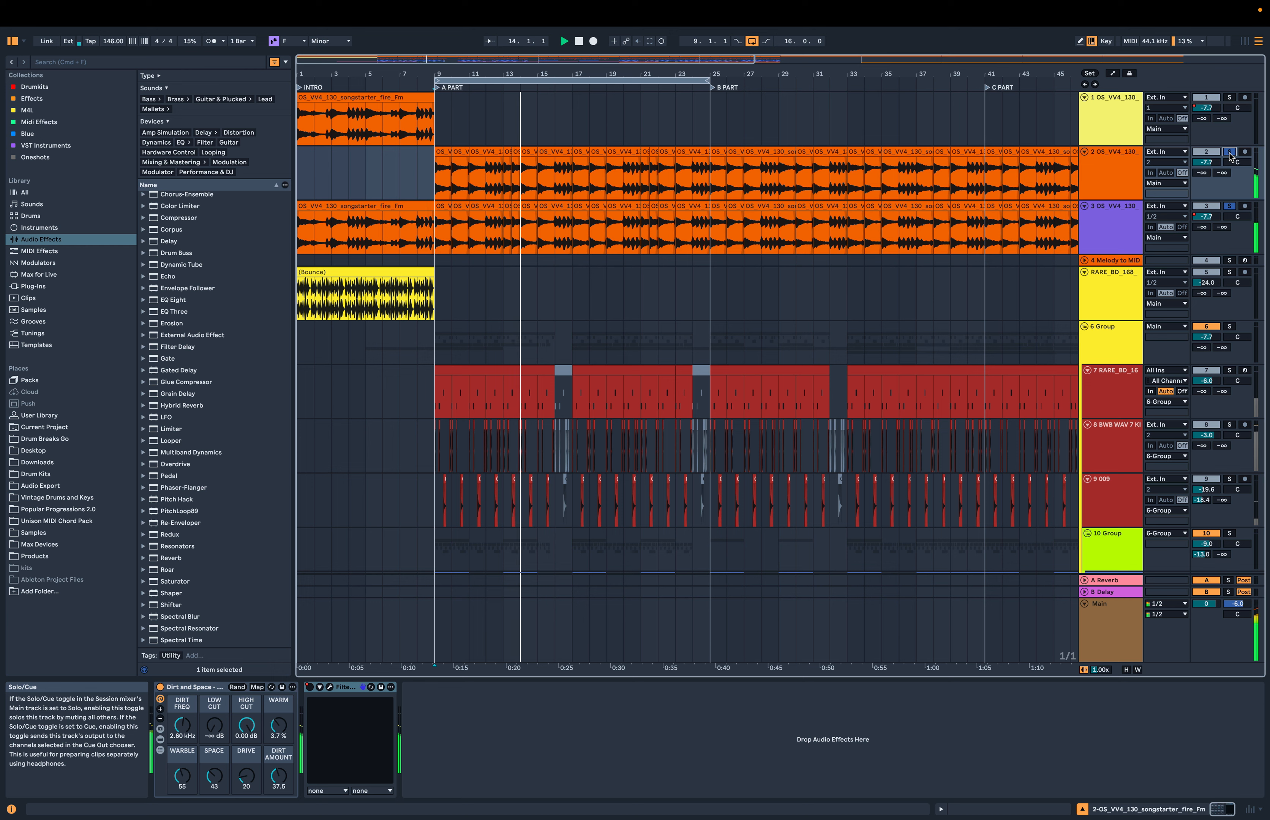
pyautogui.press('space')
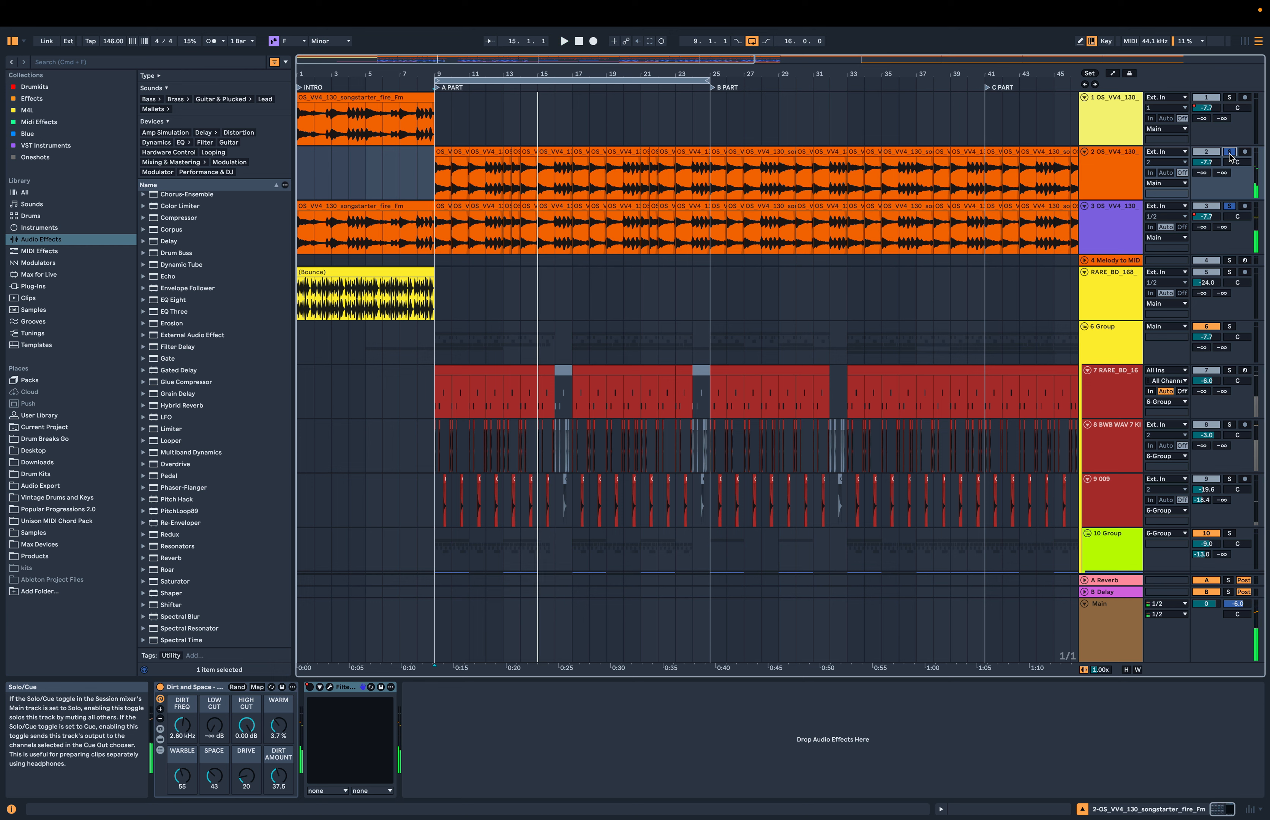
# Add the 6 Group to the solo, set track 7's drum loop sampler to 1-Shot, and arm the track to trigger the sample
pyautogui.click(1229, 326)
pyautogui.click(1107, 392)
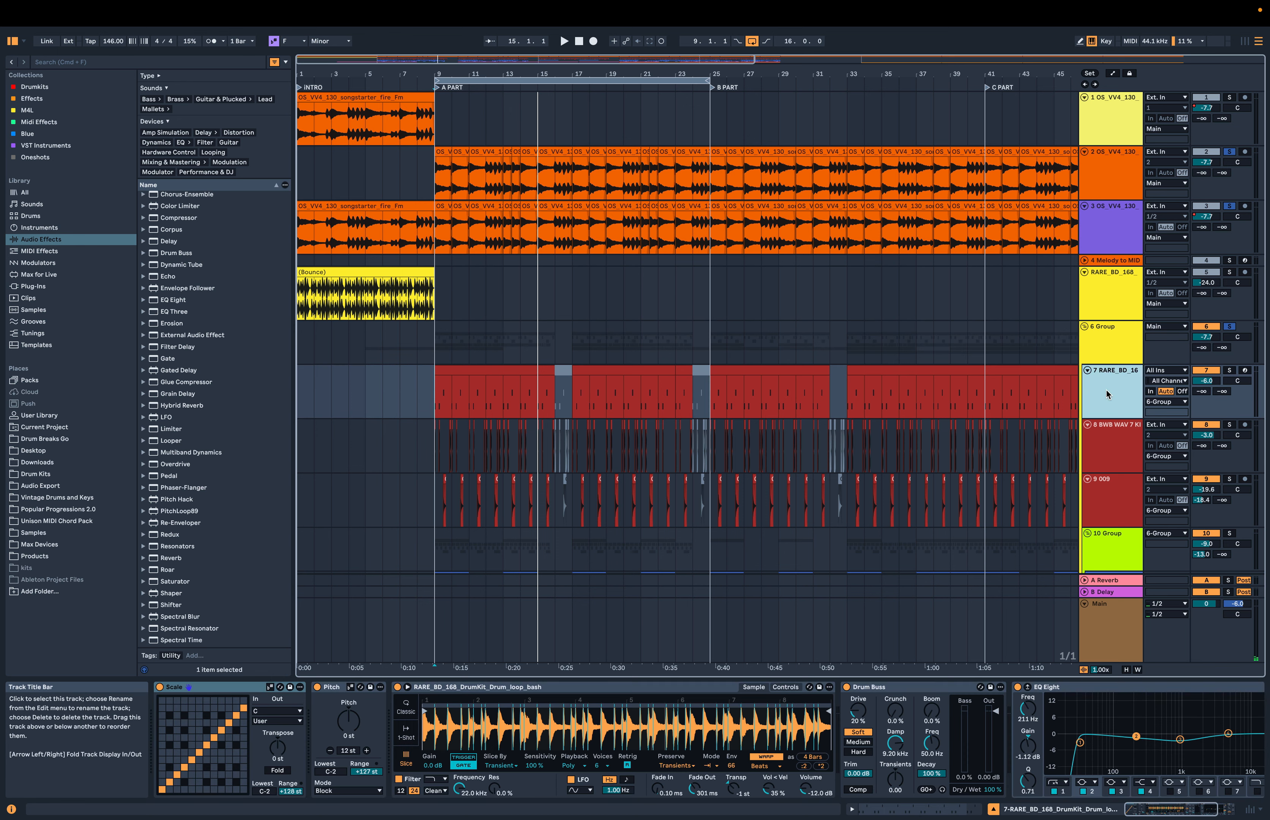
pyautogui.click(407, 735)
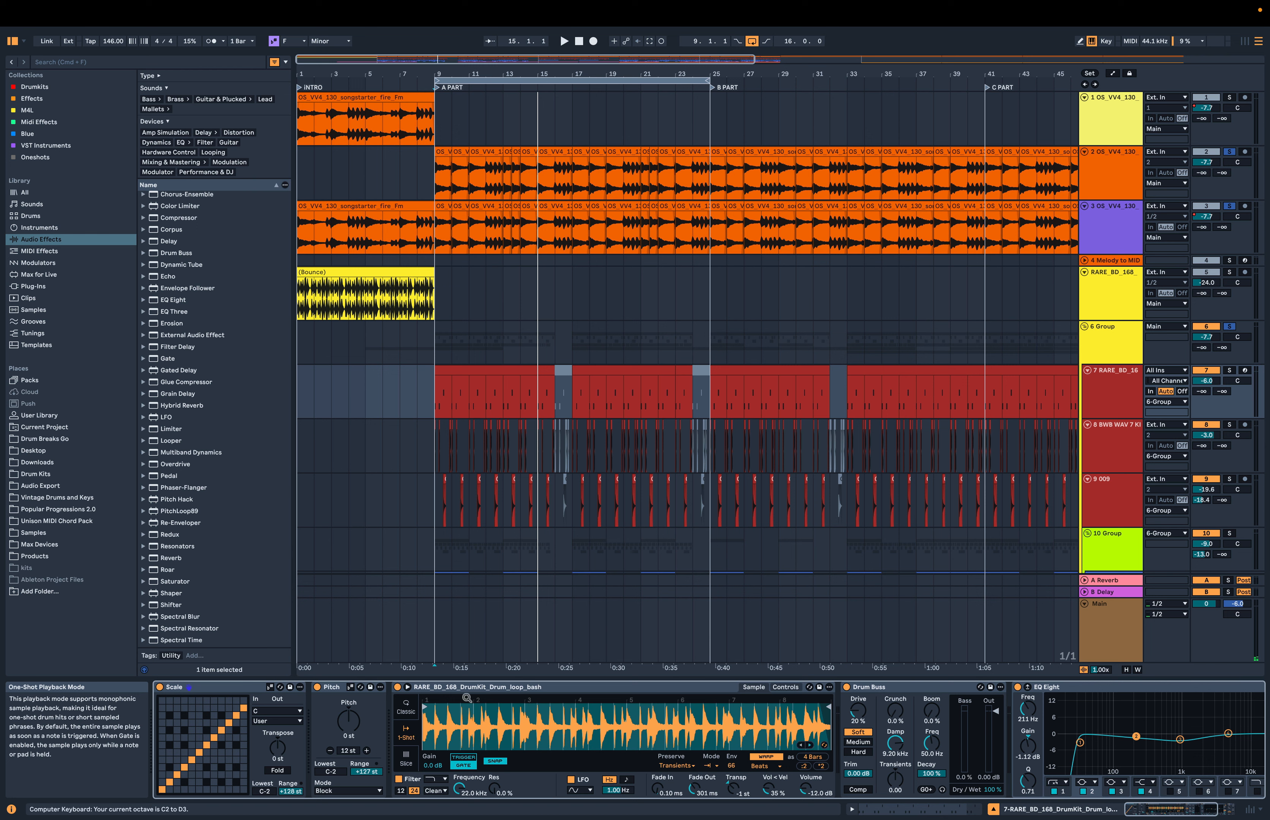
pyautogui.click(1245, 371)
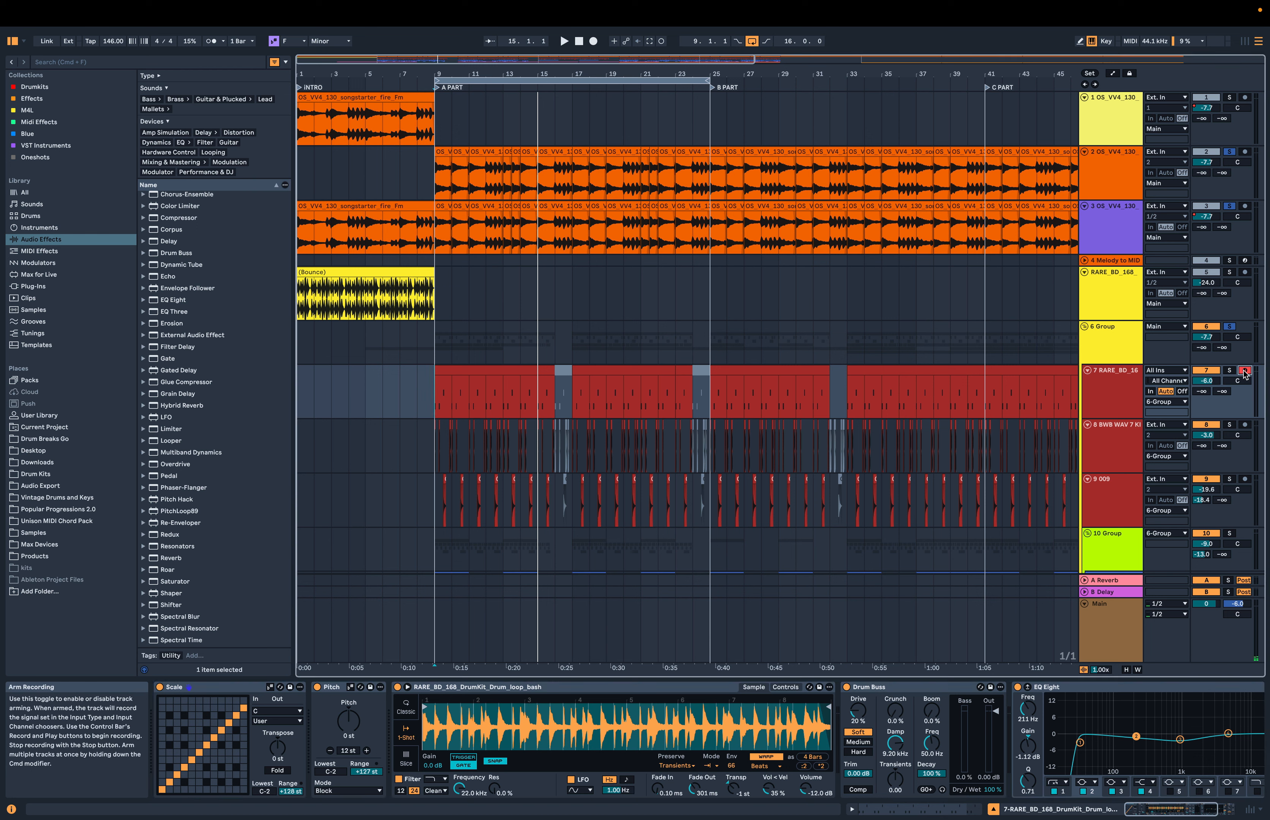
pyautogui.press('a')
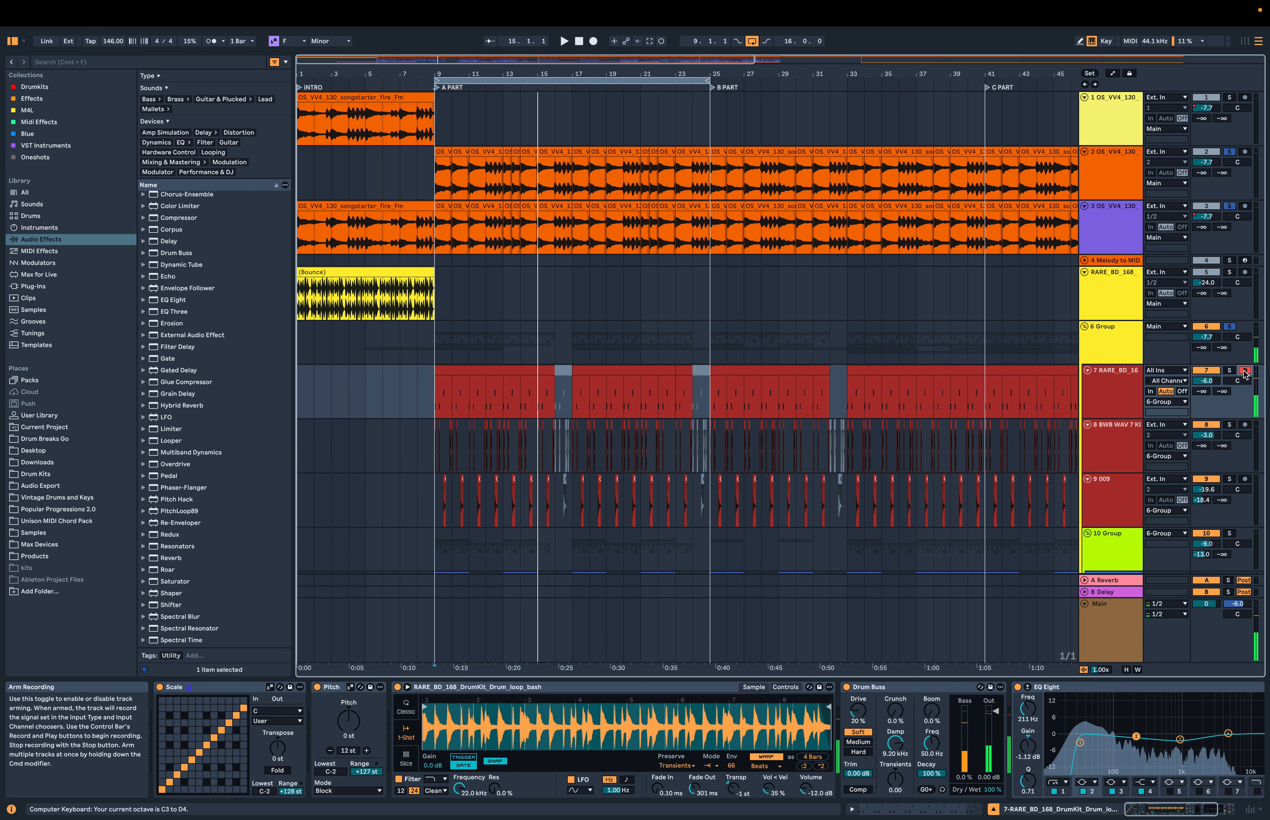
pyautogui.press('a')
pyautogui.press('a')
pyautogui.press('a')
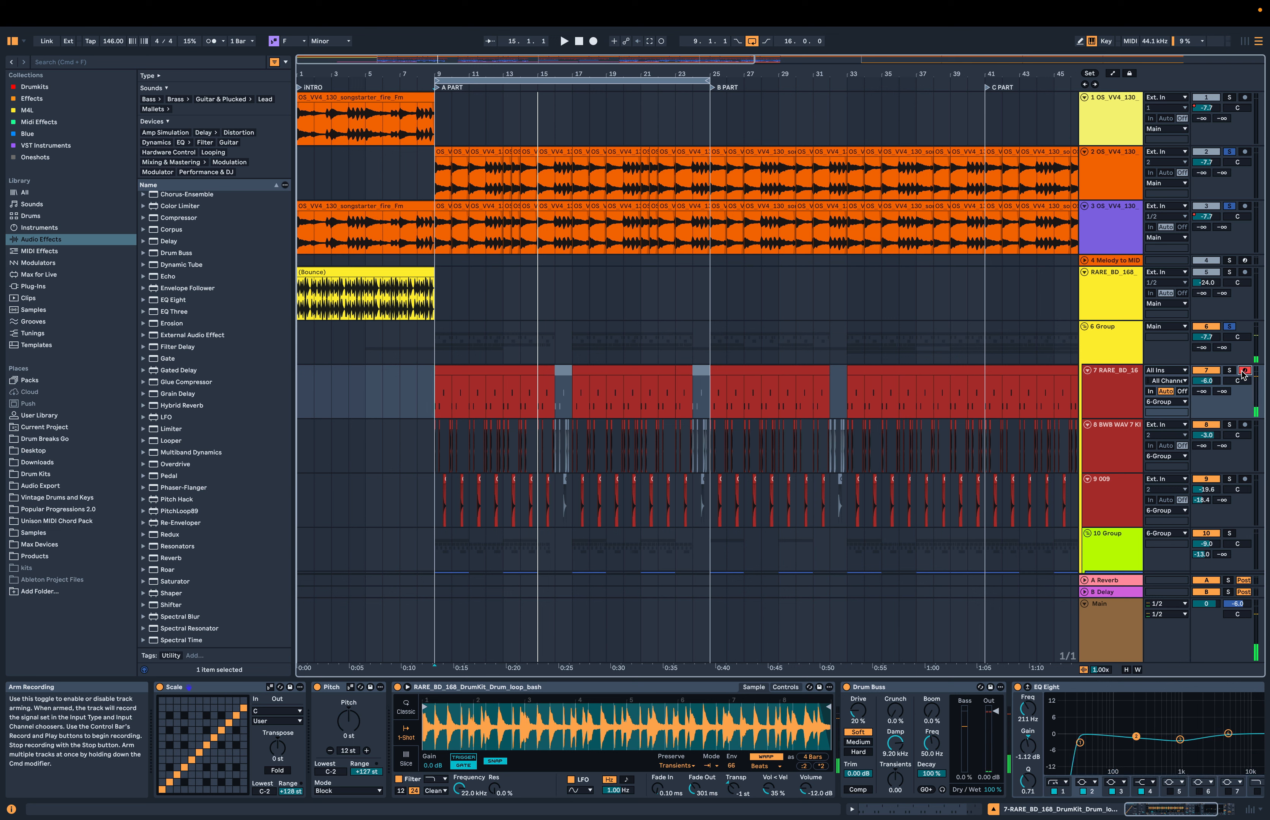
# Set track 7's drum loop sampler to Slice mode and play individual slices
pyautogui.click(406, 762)
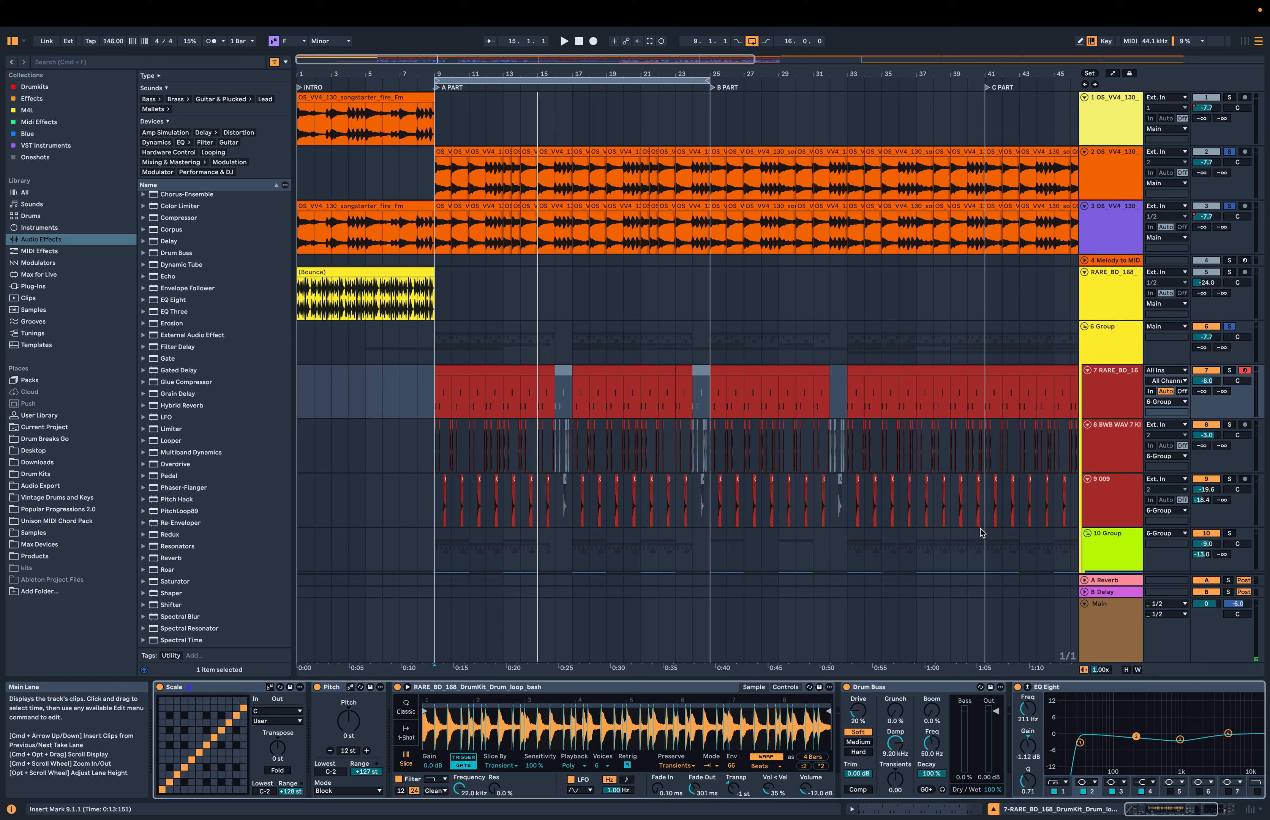
pyautogui.press('a')
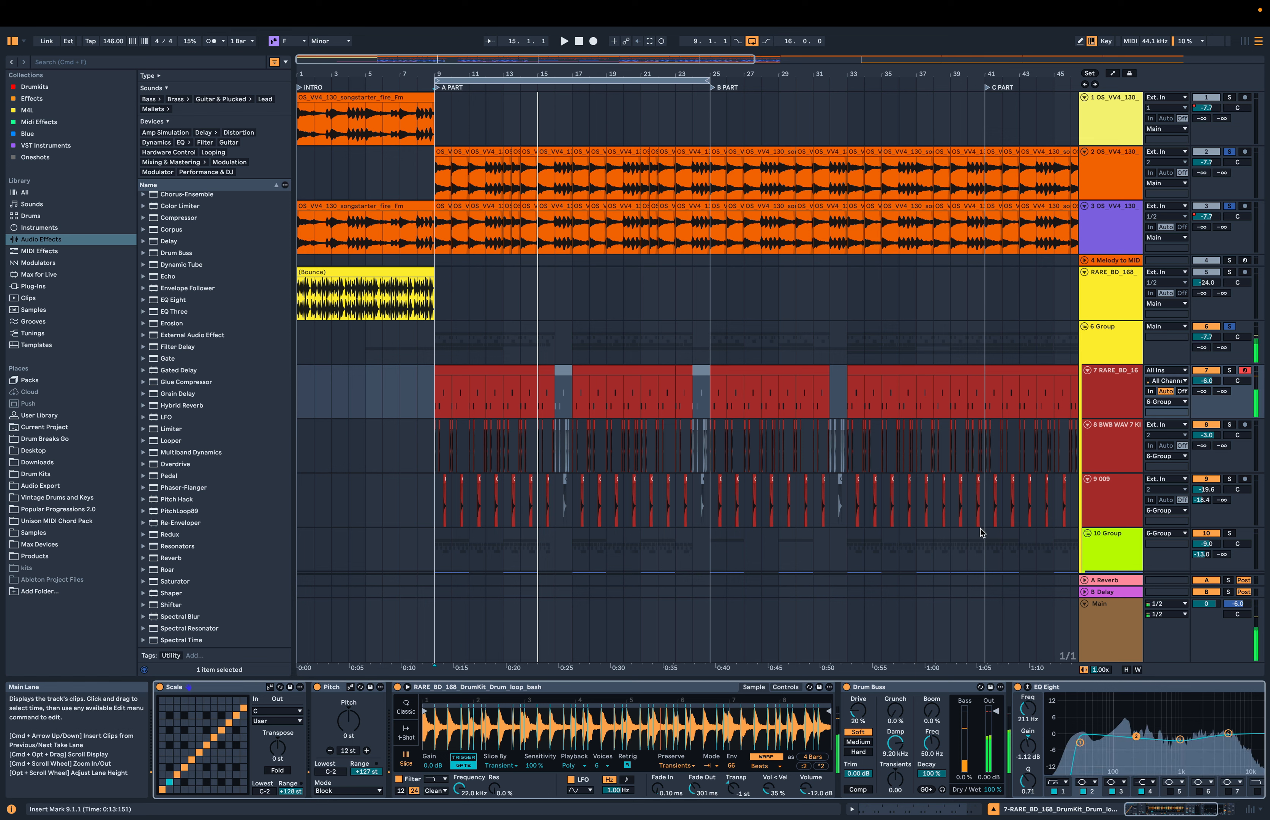
pyautogui.press('s')
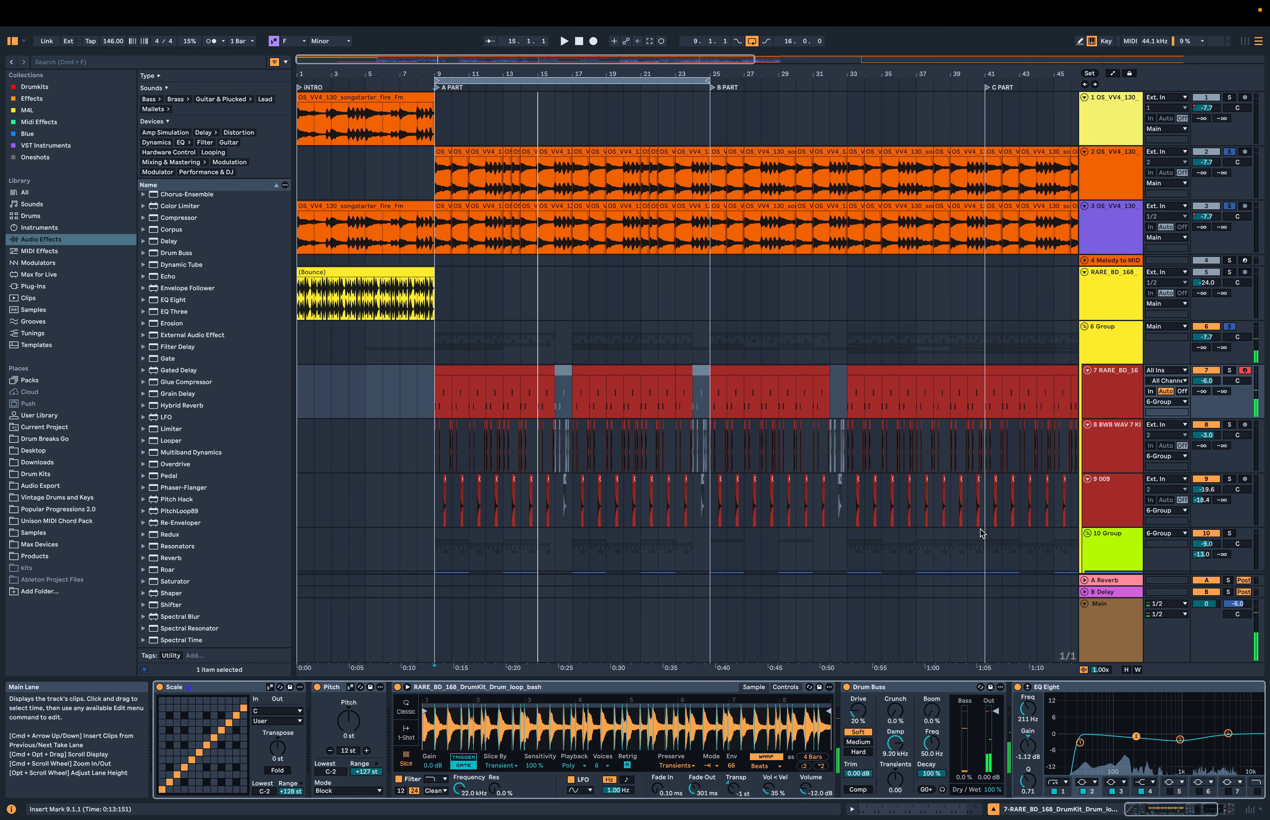
# Leave only the 6 Group soloed, mute tracks 8, 9 and the 10 Group, and play track 7's drum loop from bar 9
pyautogui.hscroll(5, 1010, 698)
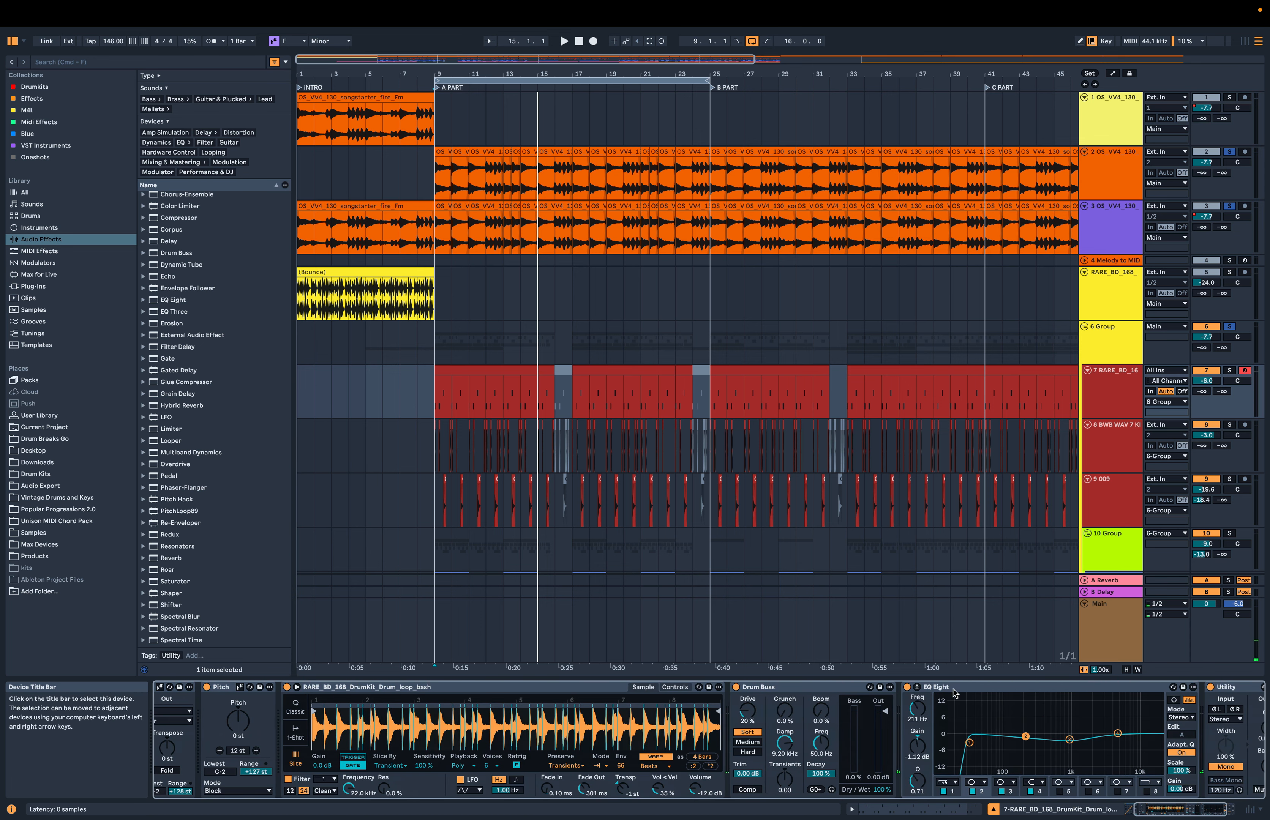
pyautogui.hscroll(4, 1010, 699)
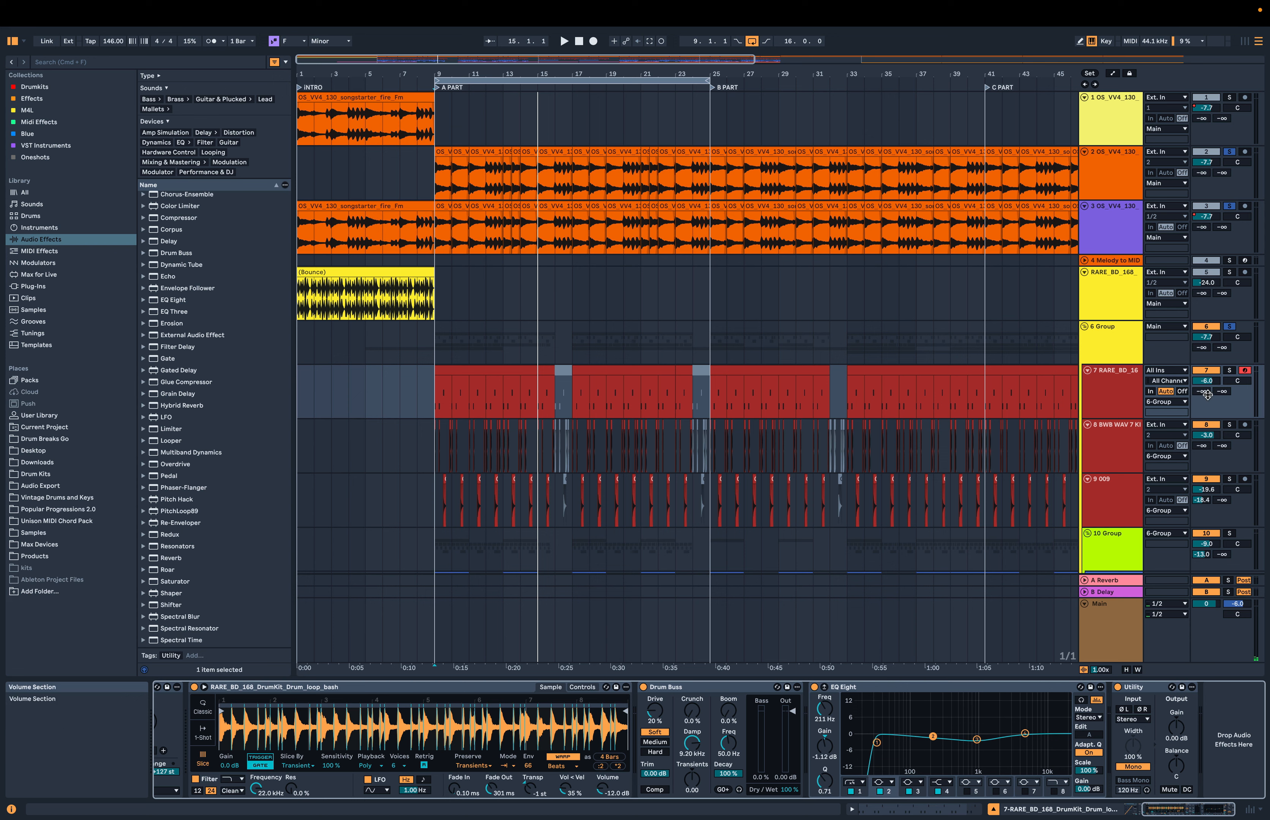
pyautogui.press('space')
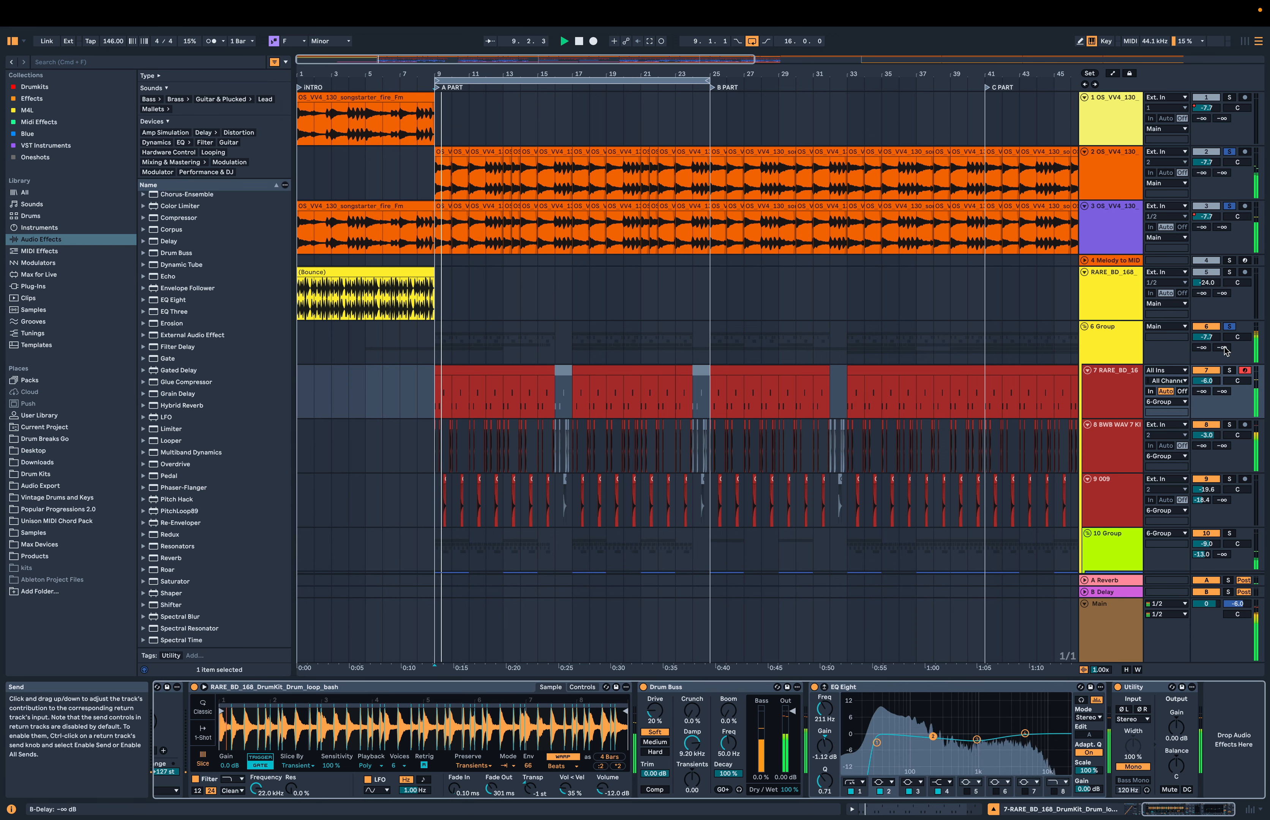
pyautogui.click(1230, 327)
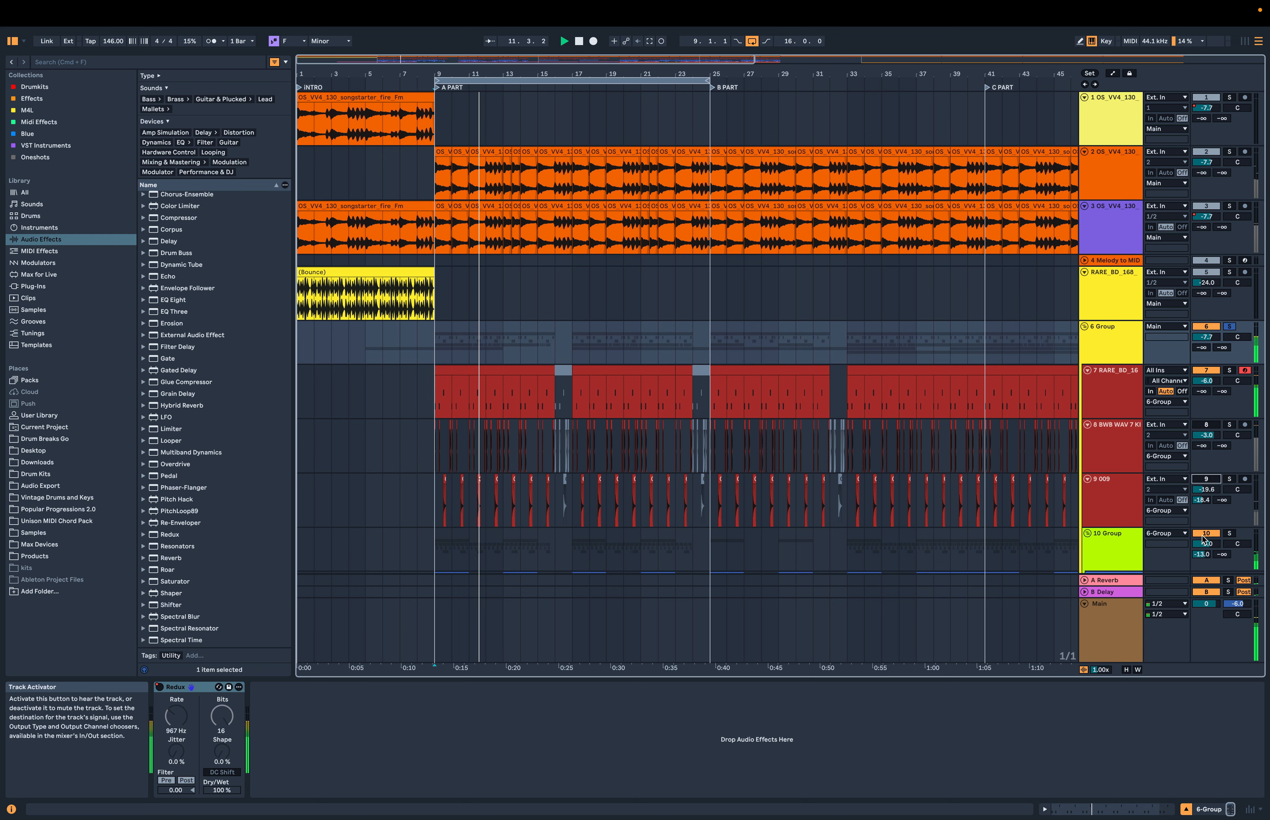
pyautogui.scroll(-3, 1203, 539)
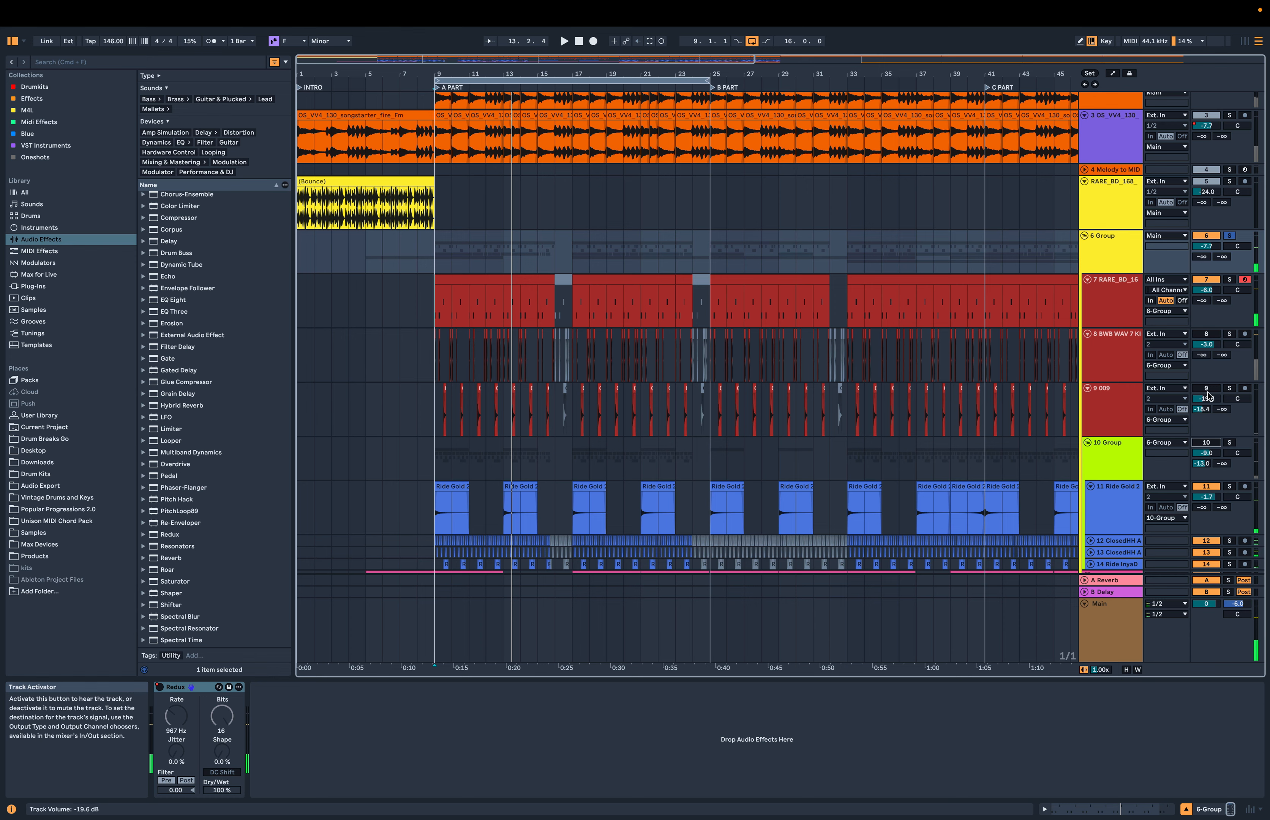
# Open track 7's first A PART MIDI clip and enlarge the clip editor to examine its notes
pyautogui.click(504, 280)
pyautogui.doubleClick(505, 280)
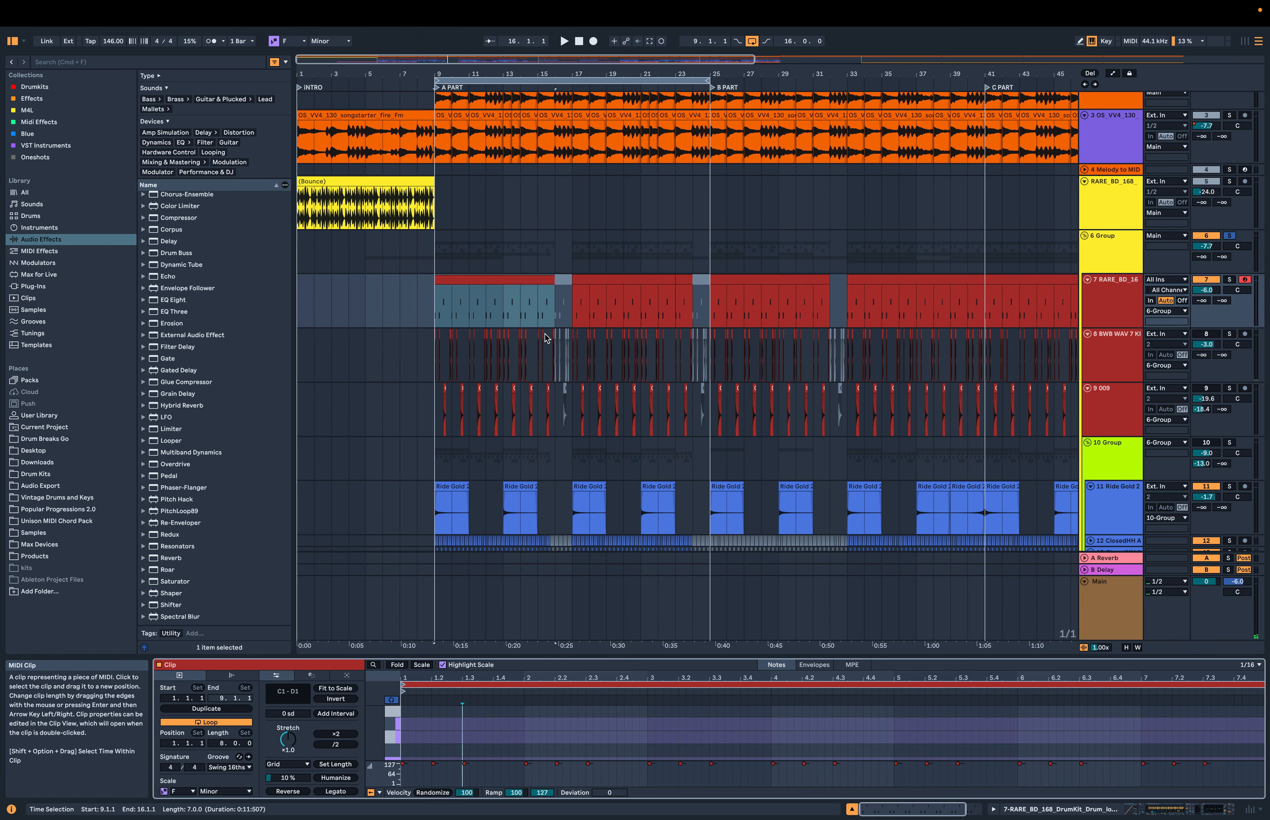
pyautogui.moveTo(598, 678); pyautogui.dragTo(598, 407)
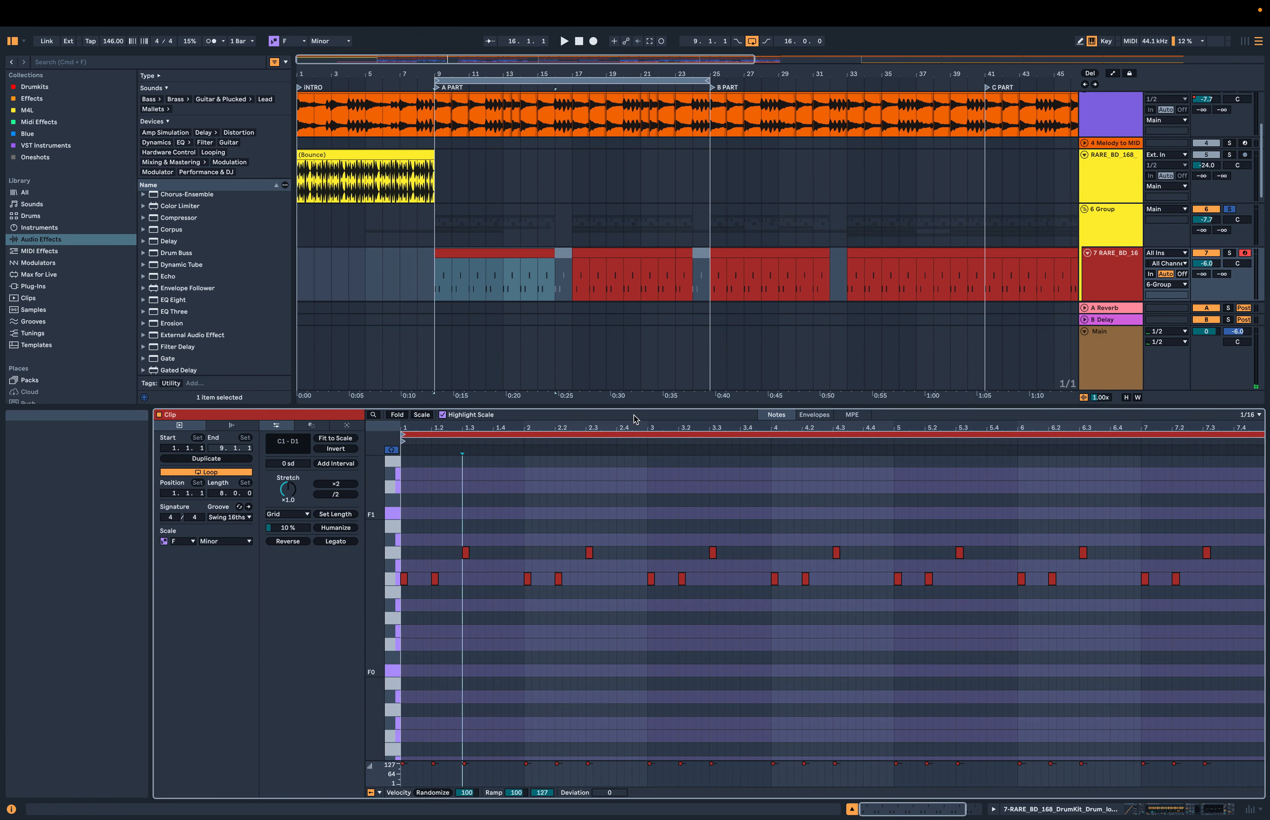
# Unmute track 8 and play it together with track 7's drum loop in the A PART
pyautogui.scroll(-3, 1128, 250)
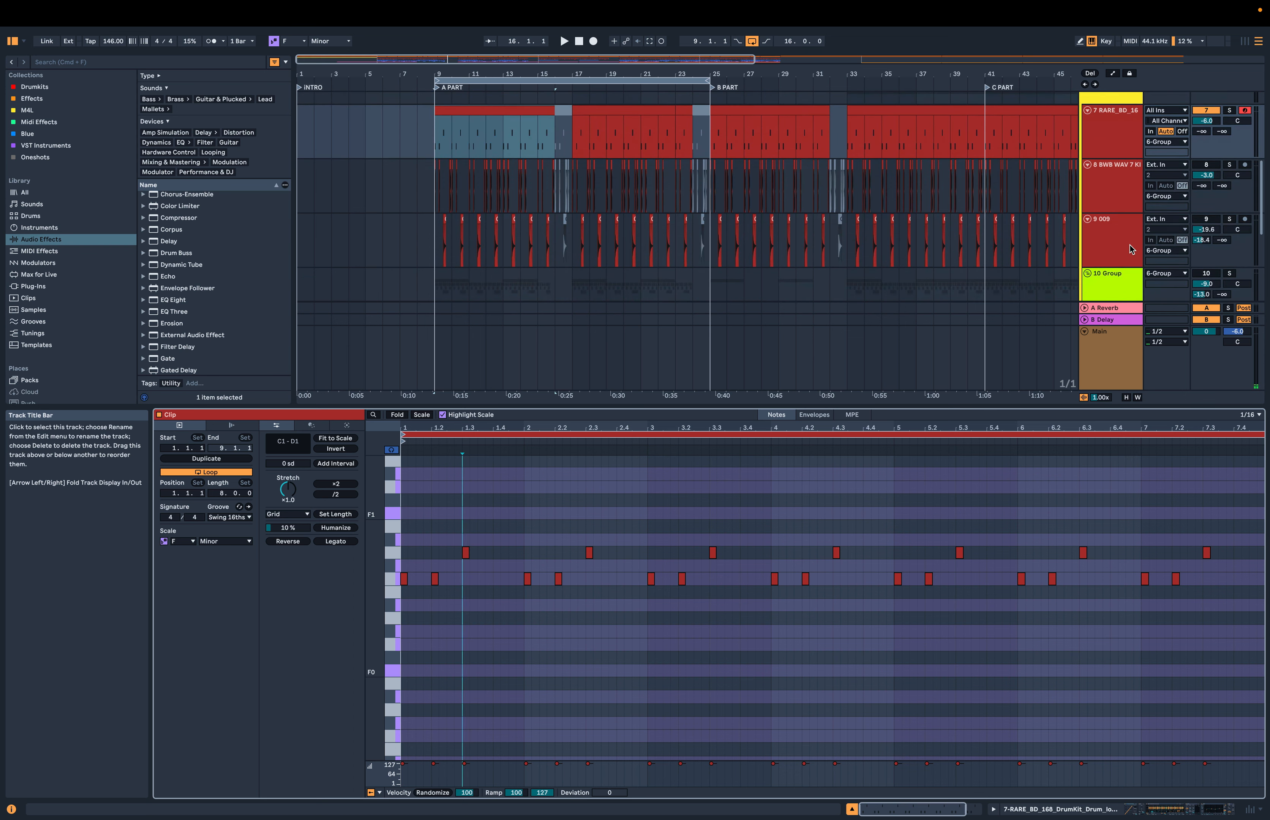
pyautogui.click(1211, 167)
pyautogui.press('space')
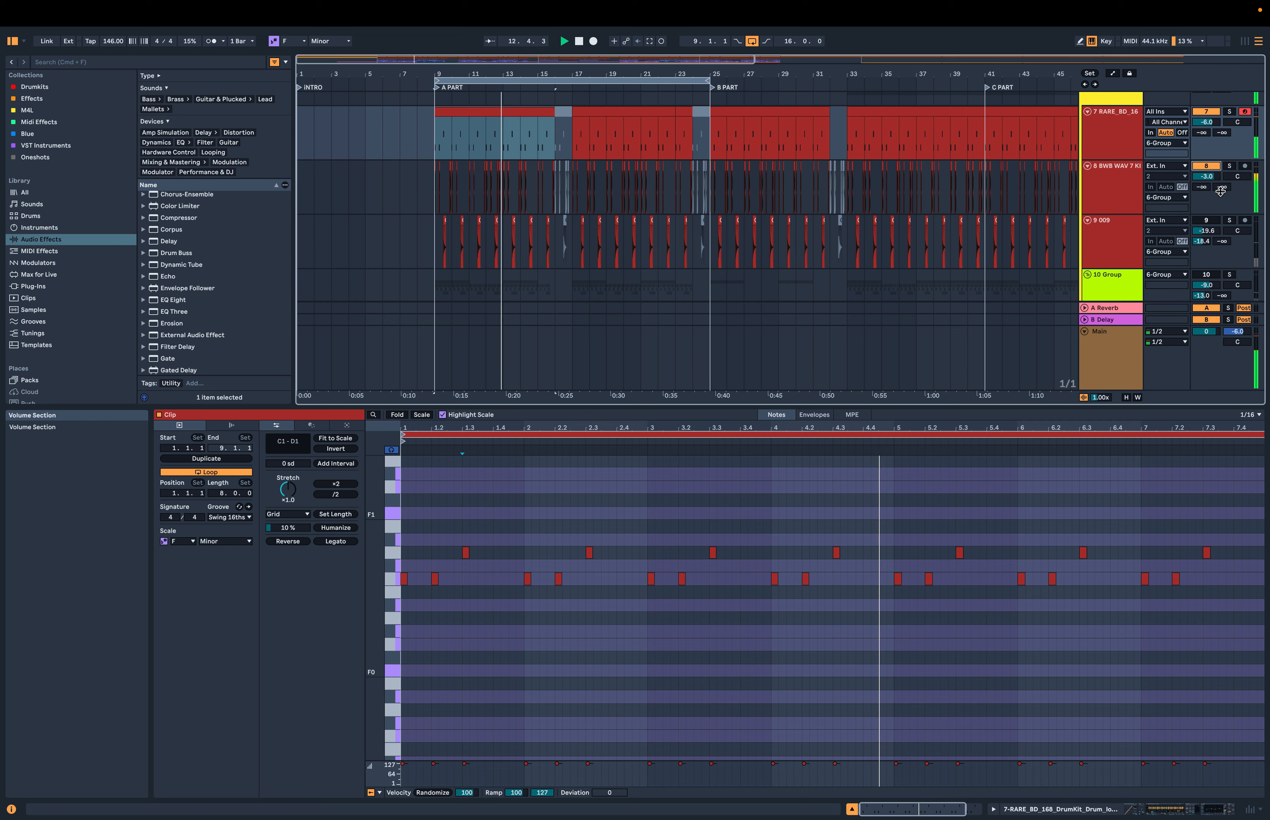
pyautogui.press('space')
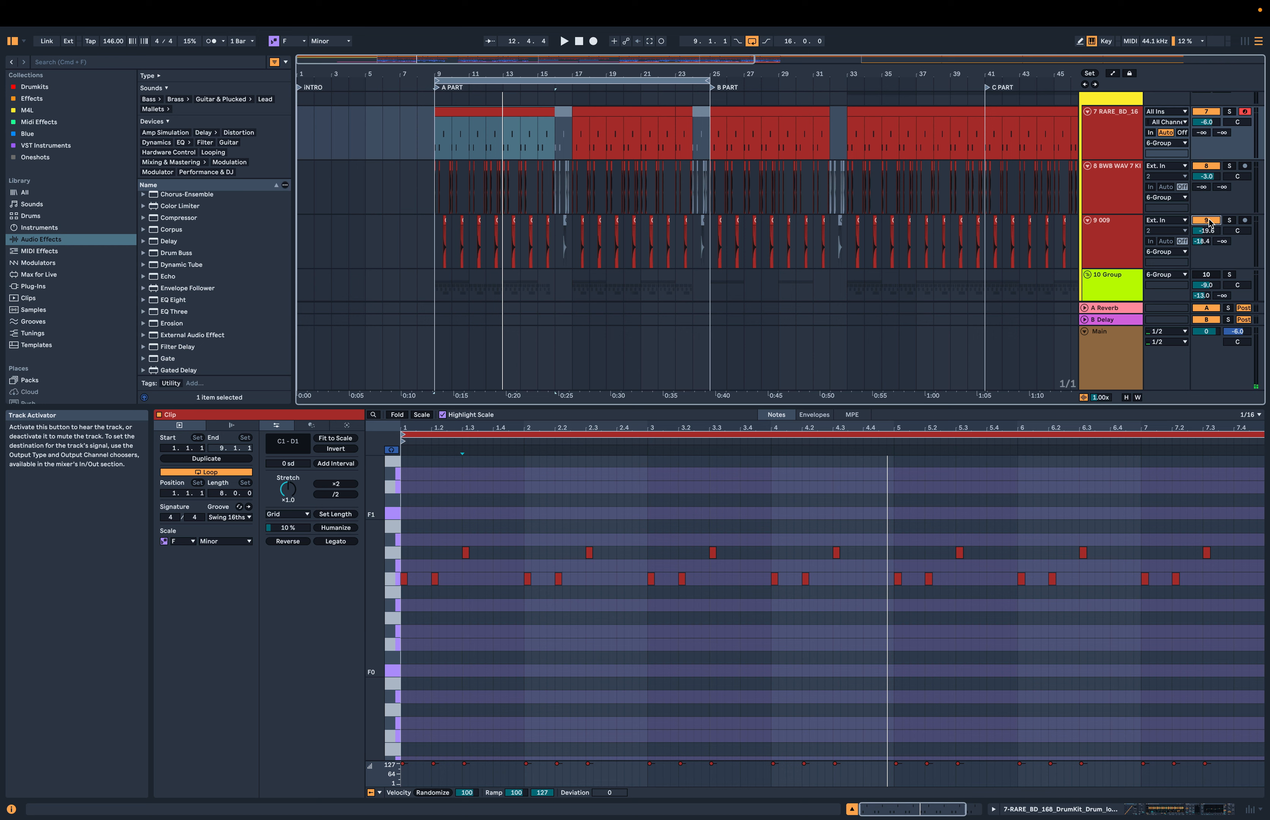
# Unmute track 9, play it with tracks 7 and 8, and solo it
pyautogui.press('space')
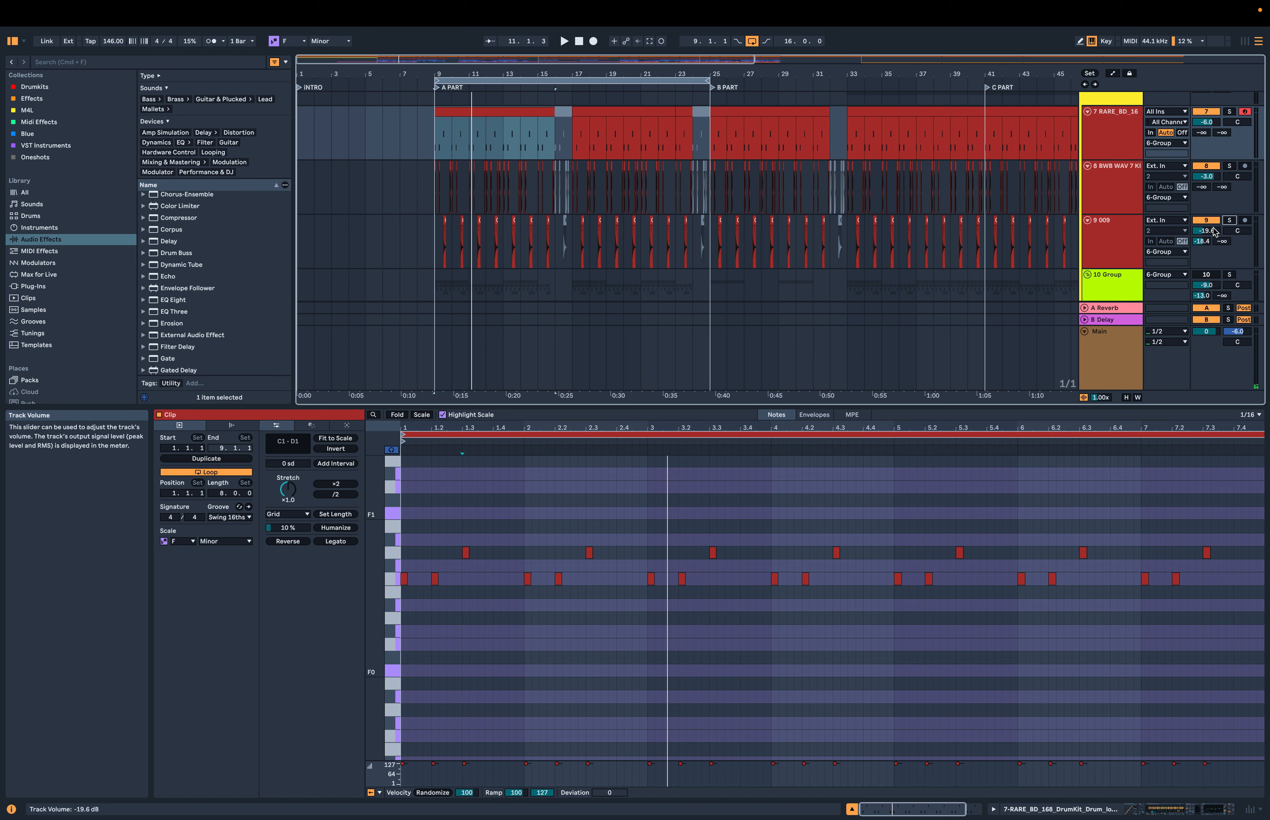
pyautogui.click(1229, 220)
pyautogui.press('space')
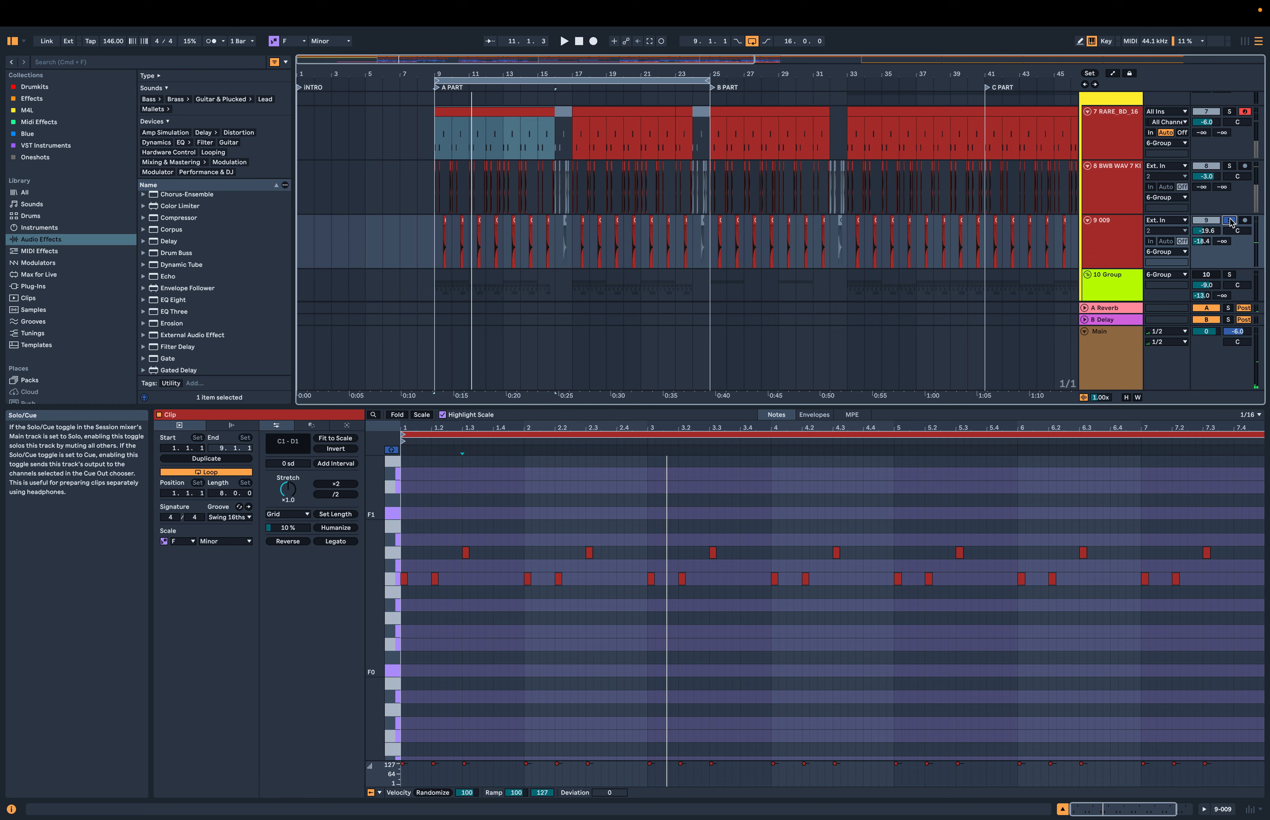
# Open track 9's first 009 clip in the A PART and play it unsoloed with tracks 7 and 8
pyautogui.scroll(-5, 1229, 220)
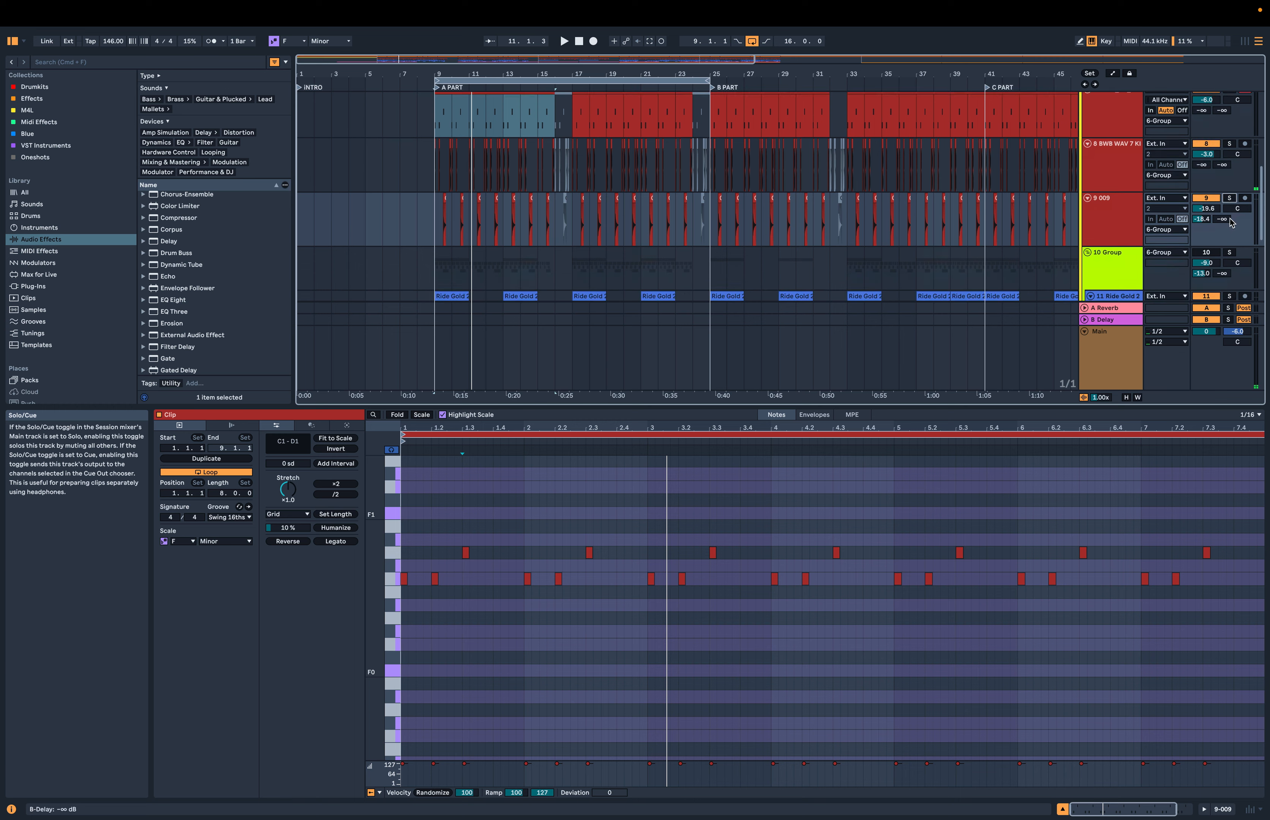
pyautogui.scroll(2, 1229, 219)
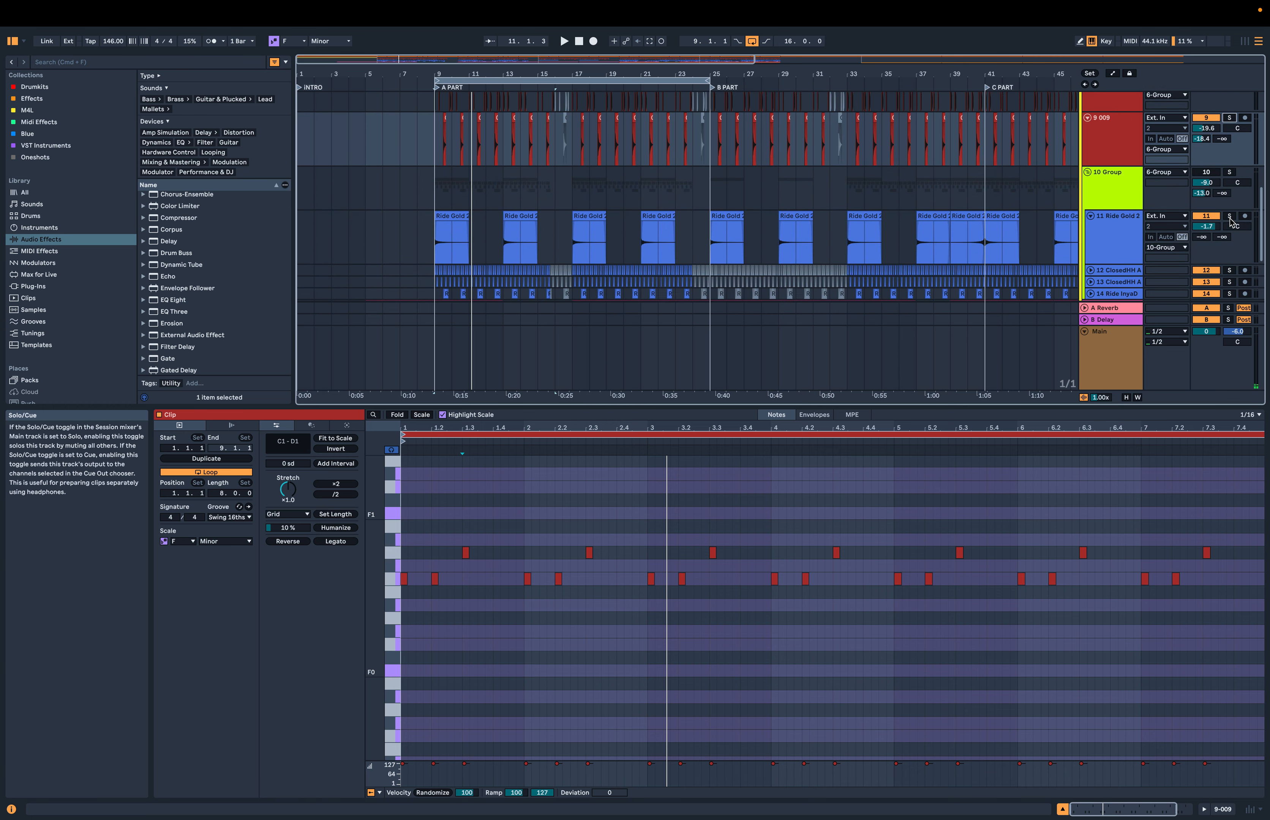
pyautogui.click(438, 179)
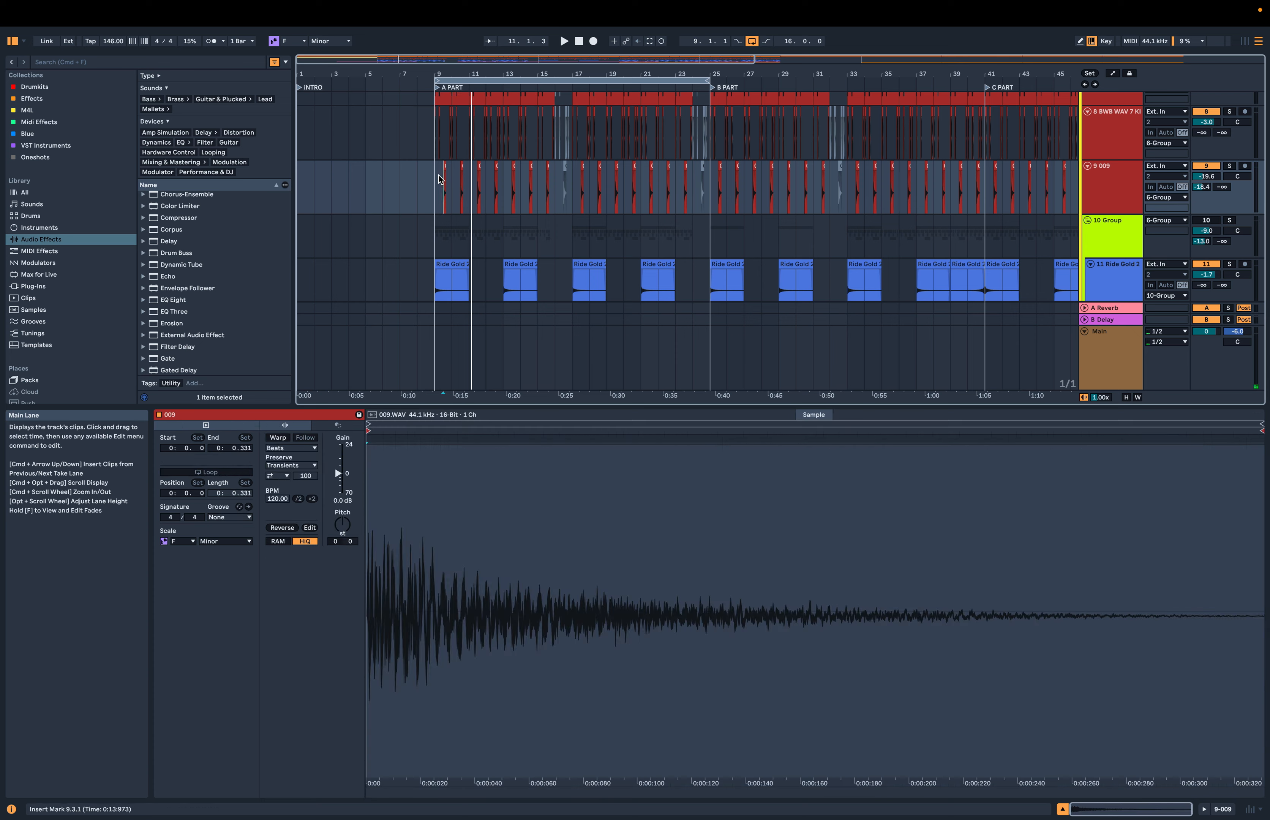
pyautogui.scroll(3, 491, 173)
pyautogui.press('space')
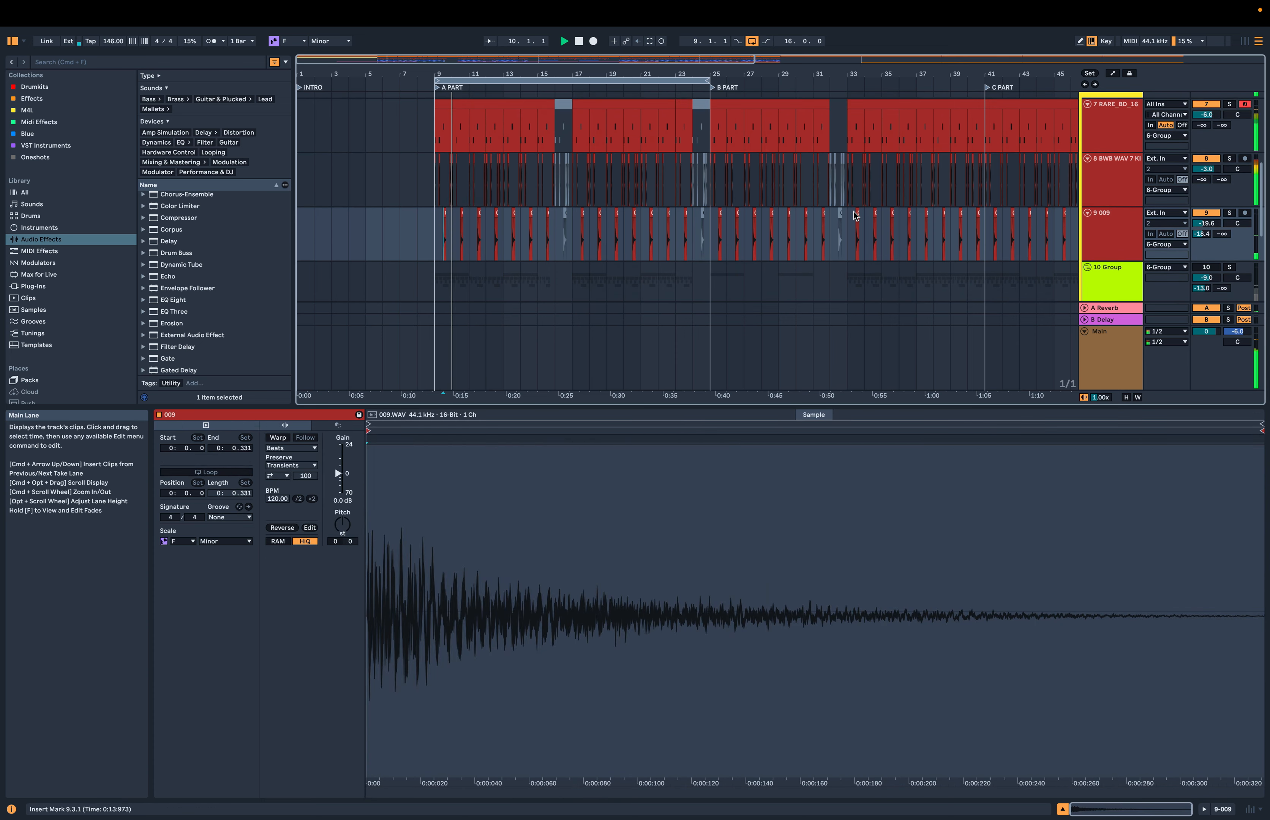
pyautogui.scroll(3, 971, 181)
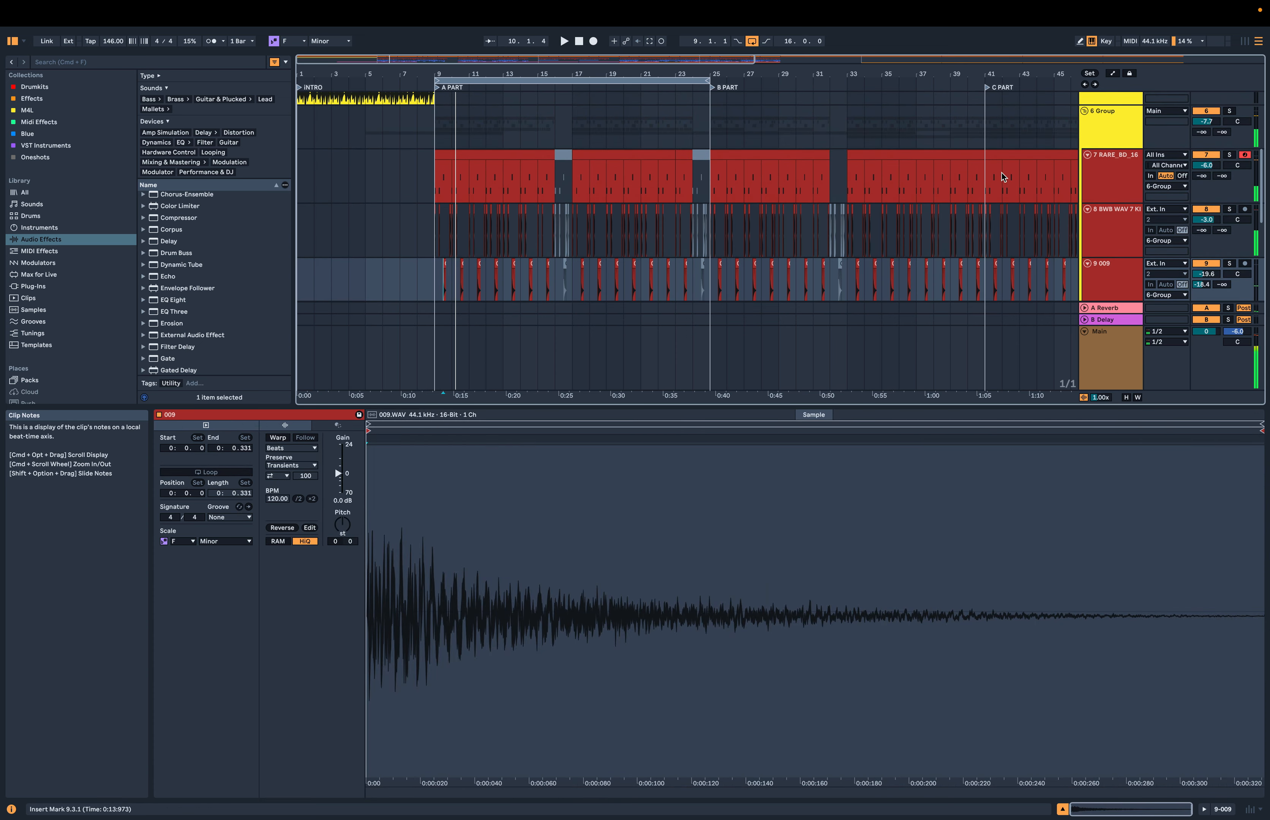
# Mute the crash on track 15, play the A PART from bar 9, and collapse the clip editor
pyautogui.click(435, 175)
pyautogui.scroll(-2, 435, 176)
pyautogui.scroll(-7, 434, 178)
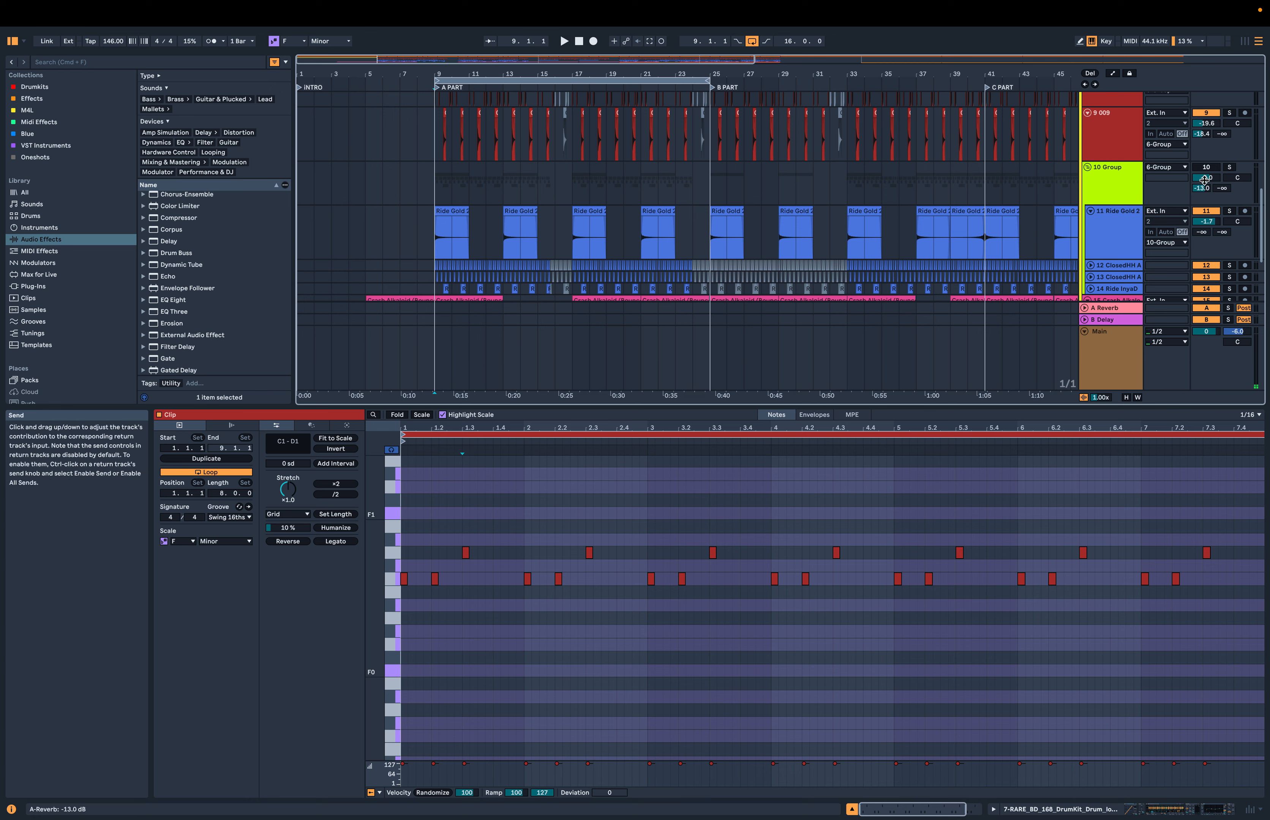
pyautogui.scroll(-3, 1139, 233)
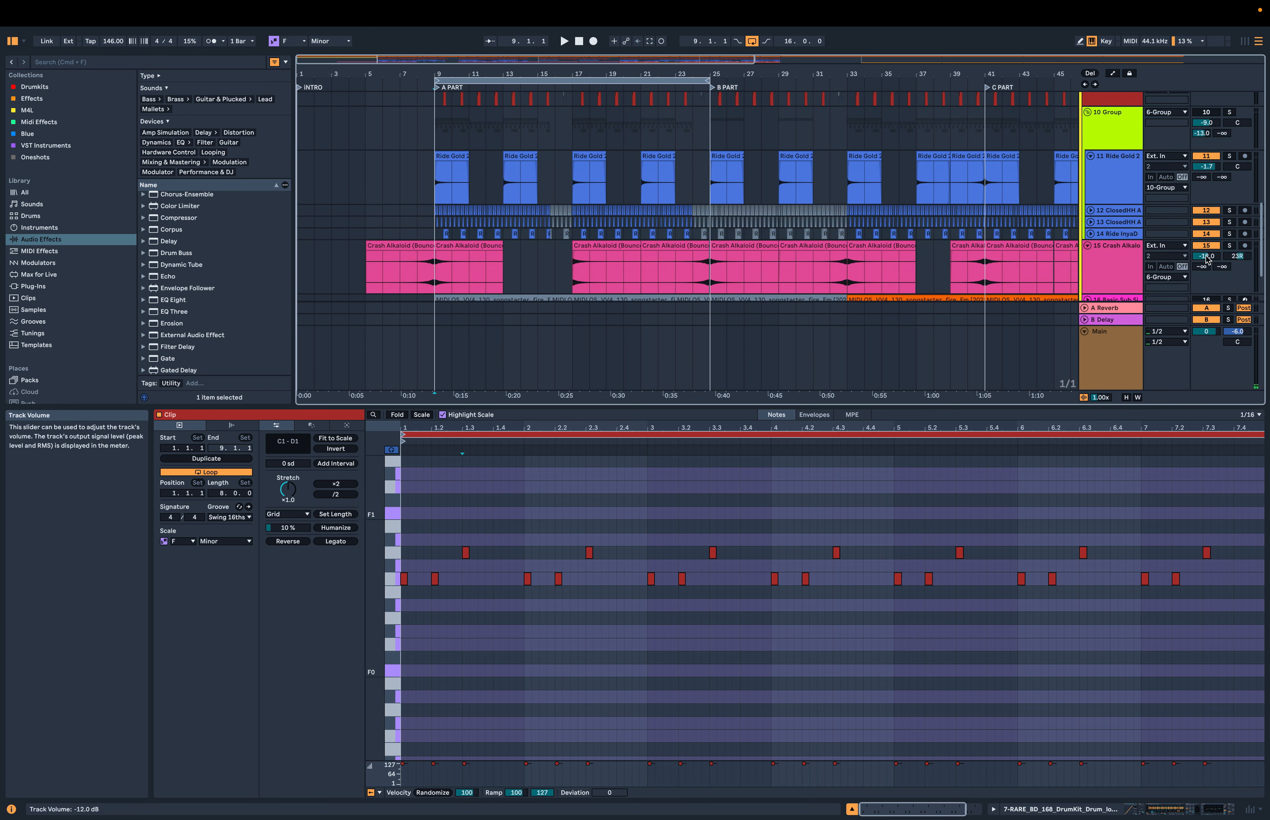
pyautogui.scroll(10, 1207, 246)
pyautogui.press('space')
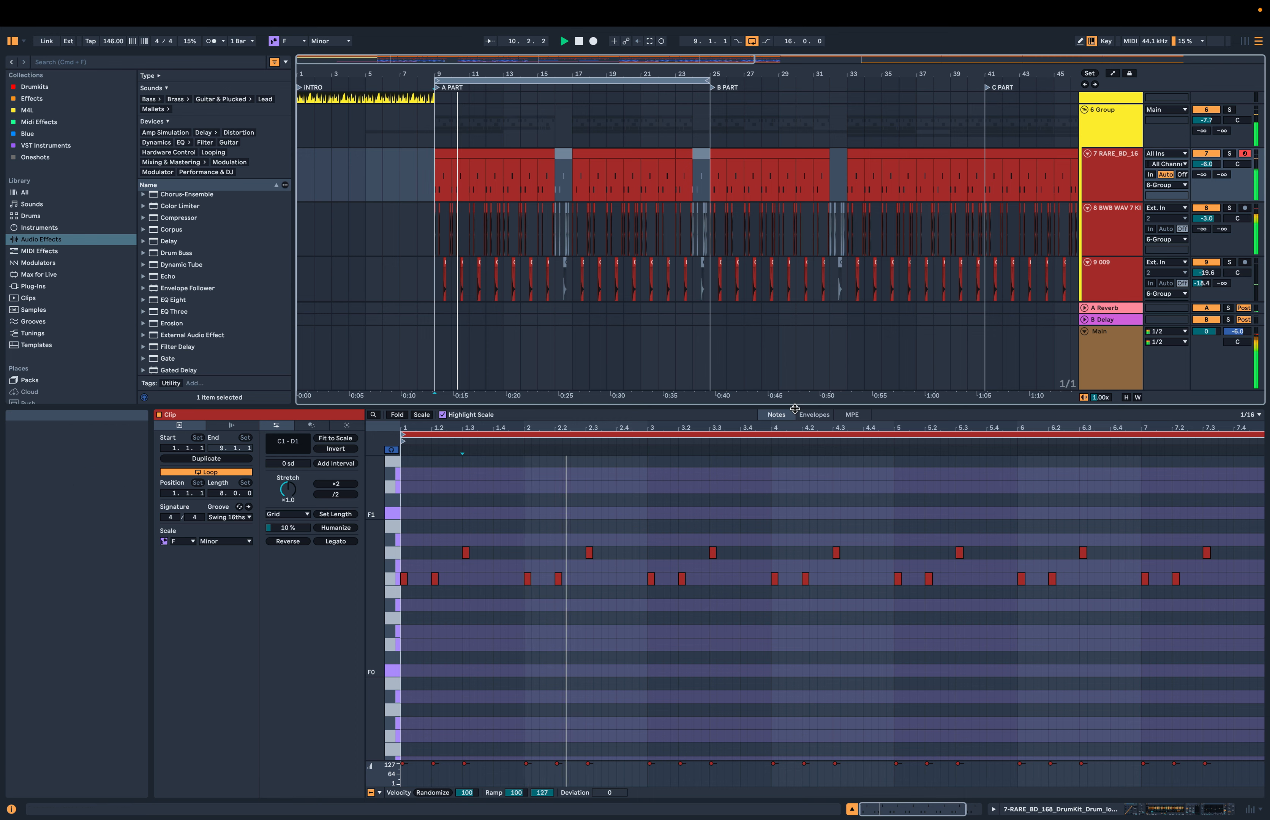
pyautogui.moveTo(795, 406); pyautogui.dragTo(805, 816)
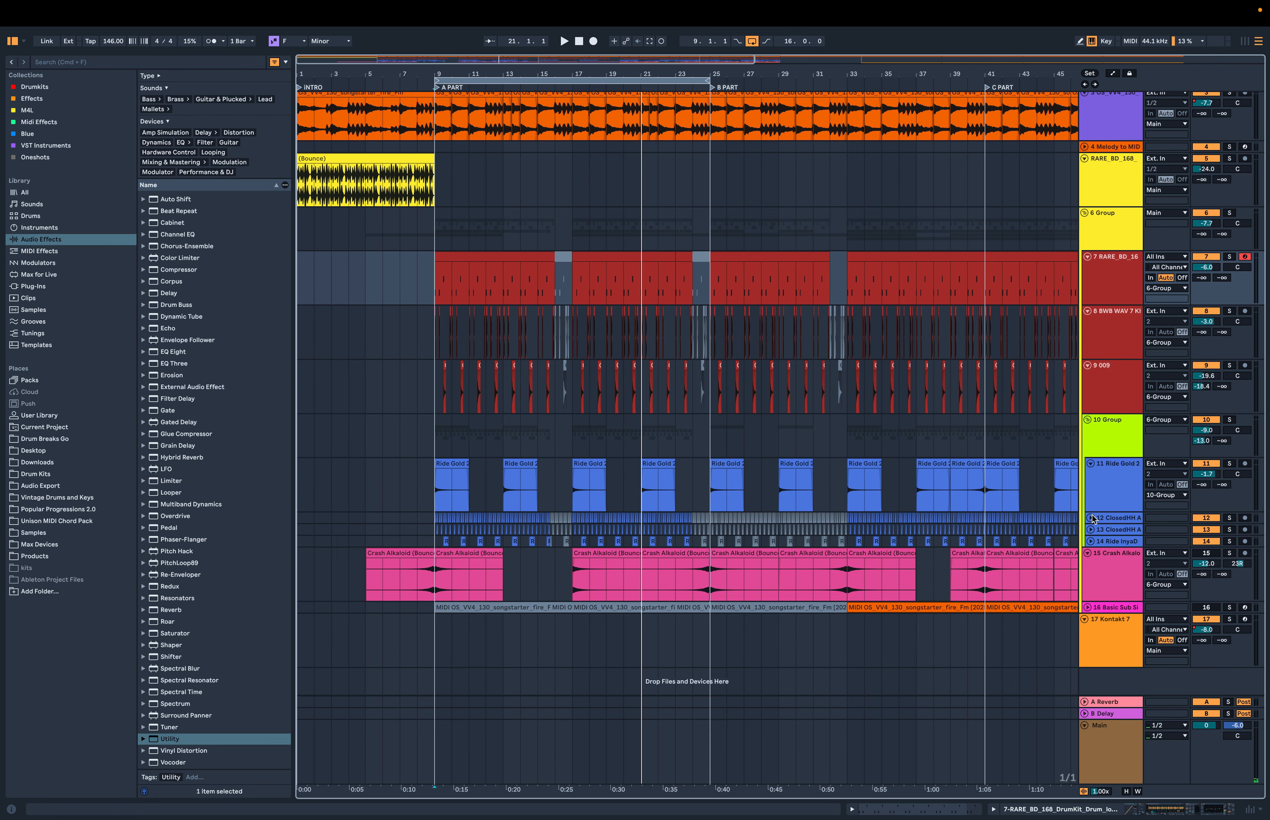
# Unfold tracks 12, 13 and 14 in the 10 Group to show their hi-hat and ride clips
pyautogui.click(1091, 519)
pyautogui.click(1087, 564)
pyautogui.click(1089, 573)
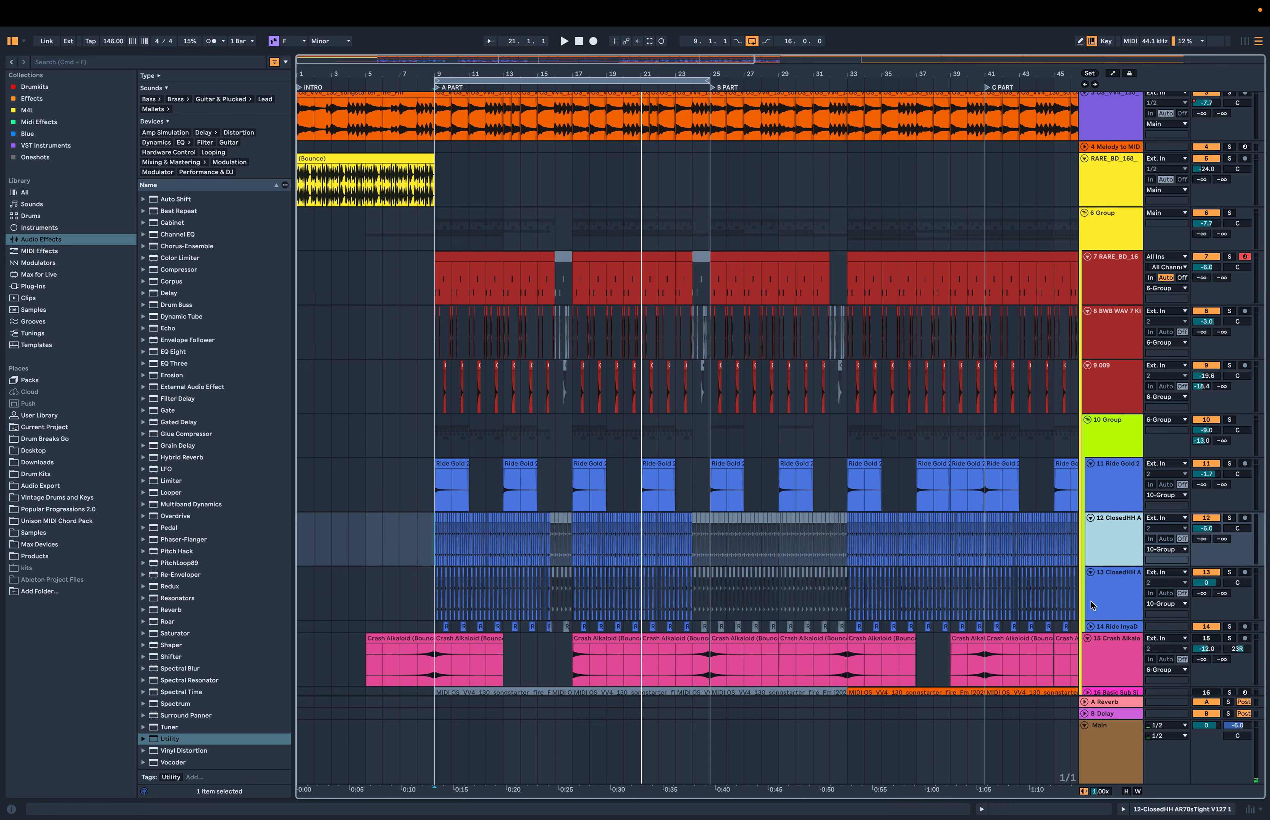
pyautogui.click(1091, 626)
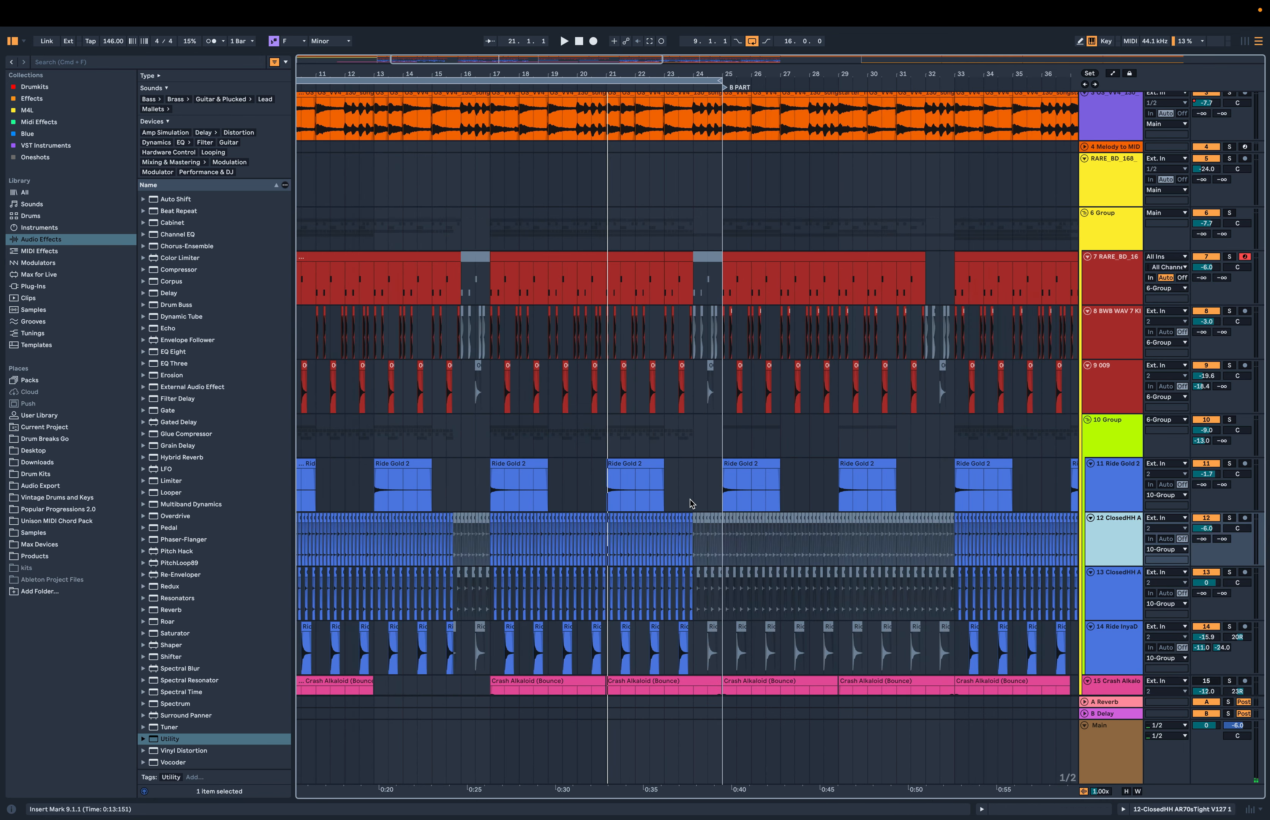
# Solo the 10 Group and play its hi-hats and rides from the start of the A PART
pyautogui.scroll(3, 706, 501)
pyautogui.scroll(-1, 511, 531)
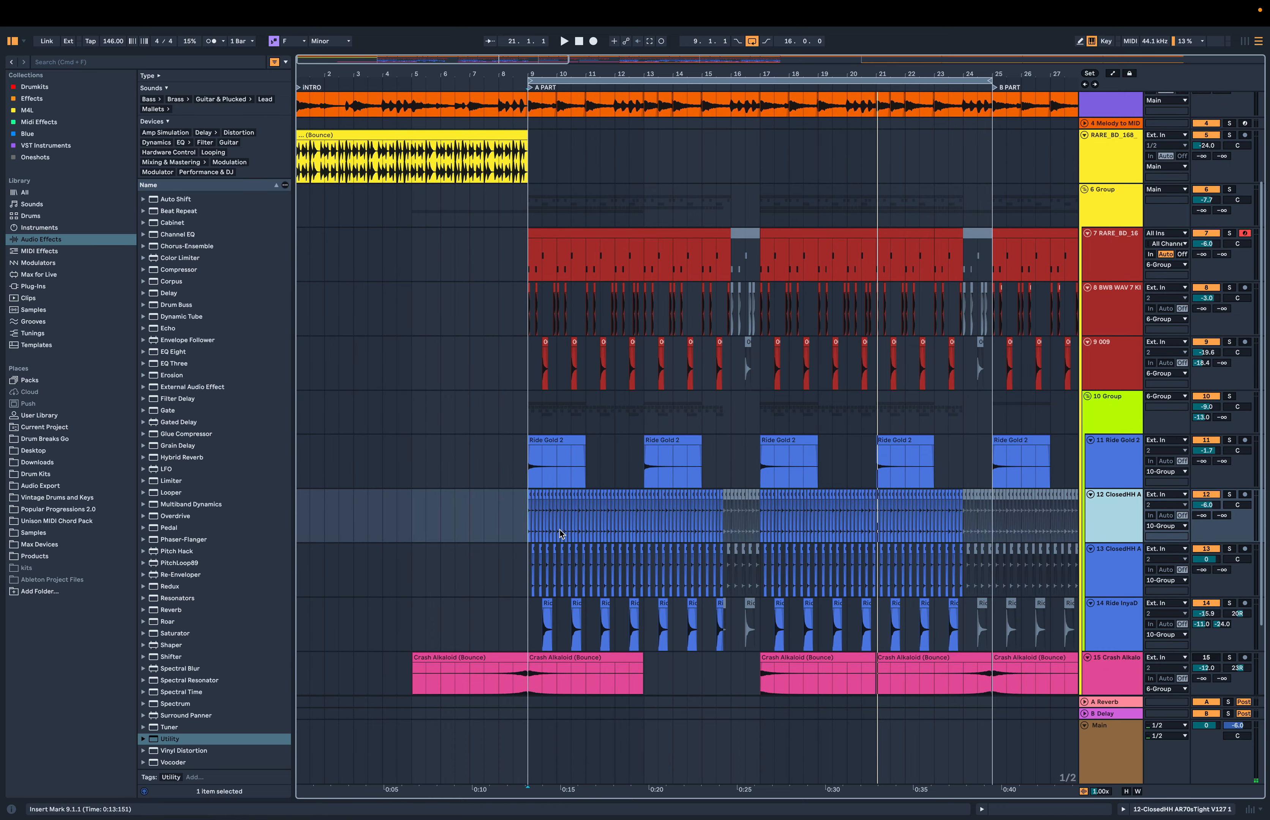
pyautogui.scroll(5, 560, 533)
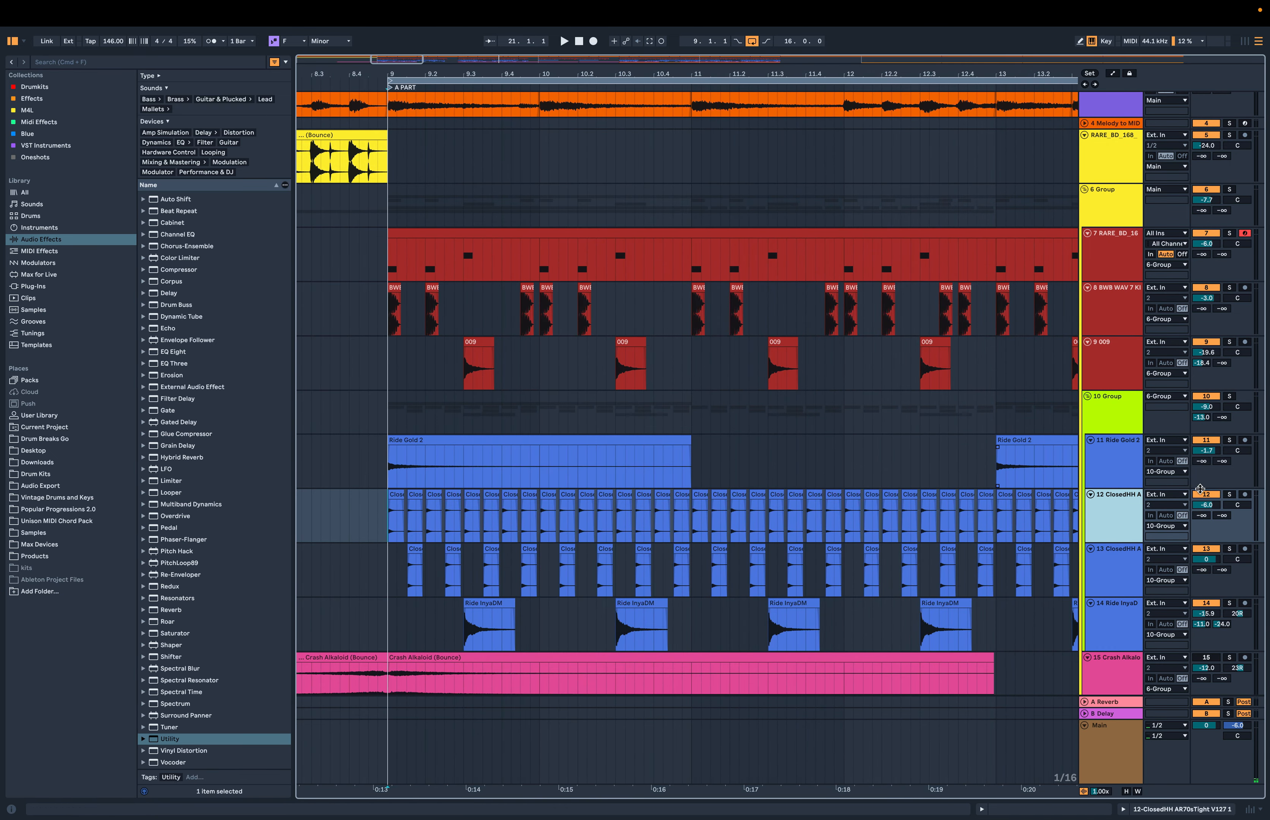
pyautogui.click(1229, 397)
pyautogui.press('space')
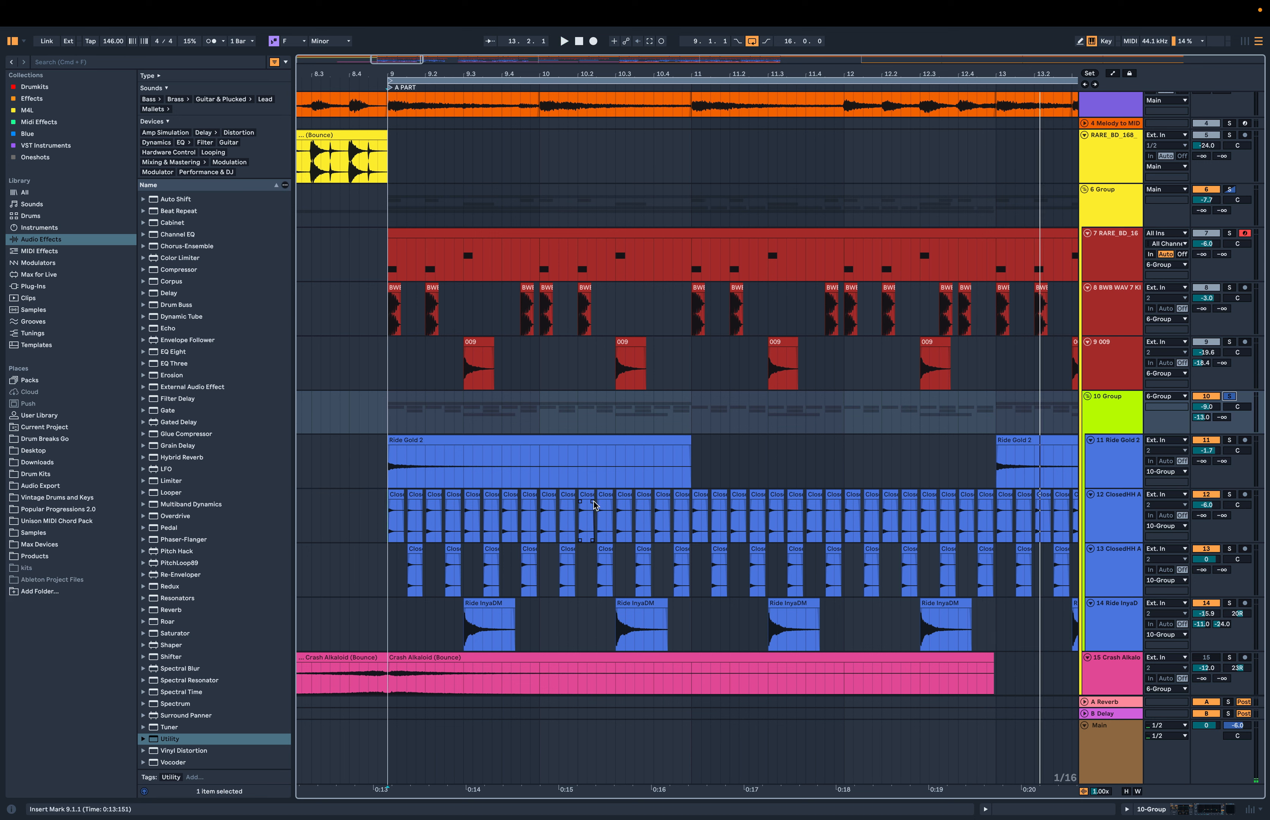
# Clear the 10 Group's solo, unmute the crash on track 15, and play from bar 8 into the A PART
pyautogui.scroll(-3, 595, 505)
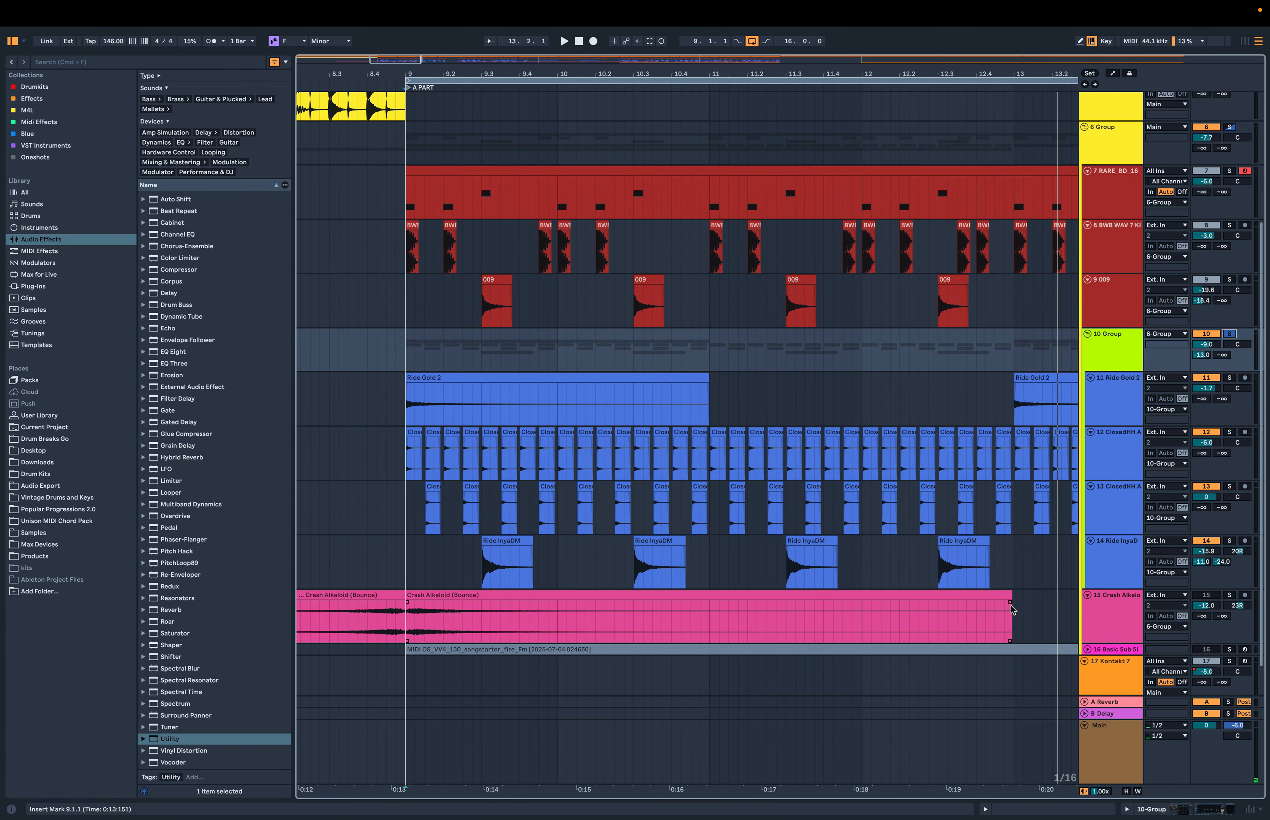
pyautogui.click(1199, 599)
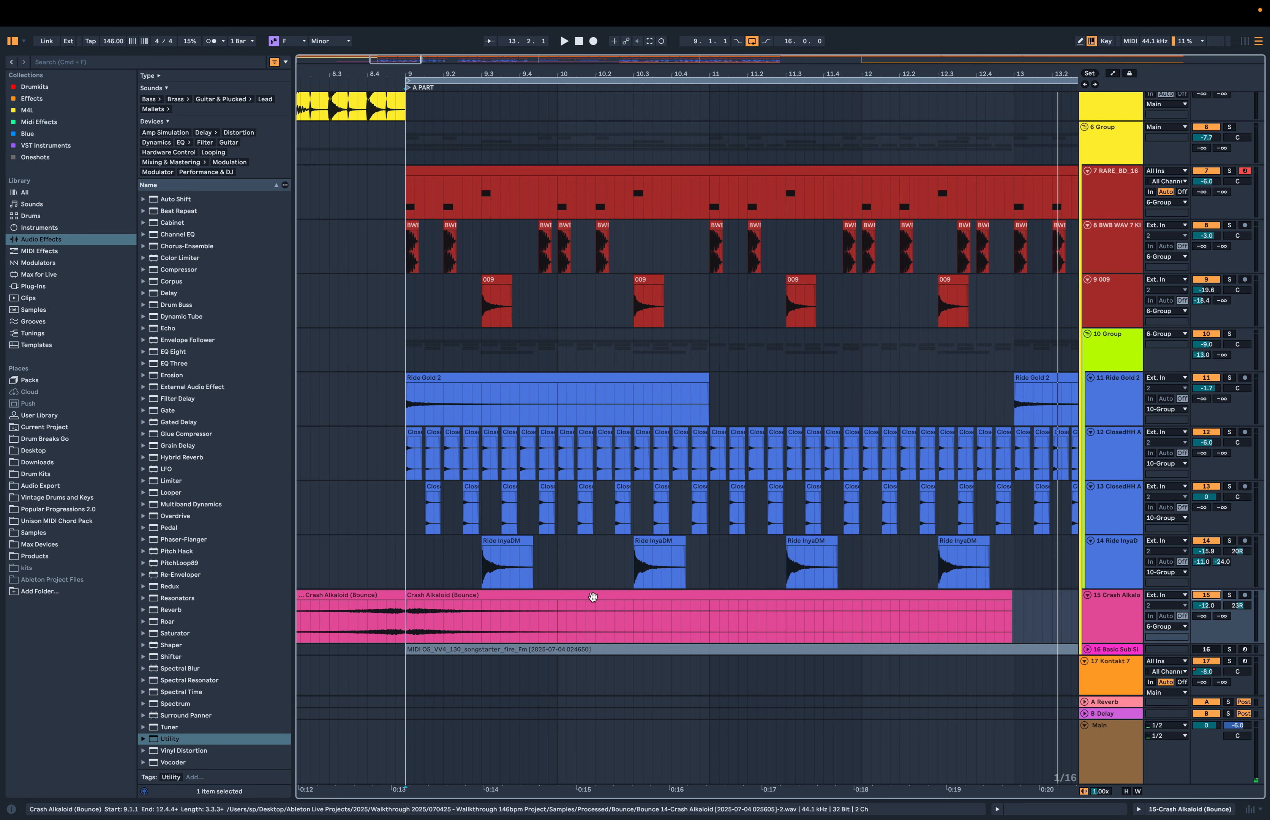
pyautogui.hscroll(-3, 593, 597)
pyautogui.scroll(-1, 593, 597)
pyautogui.hscroll(-4, 560, 600)
pyautogui.scroll(-1, 560, 600)
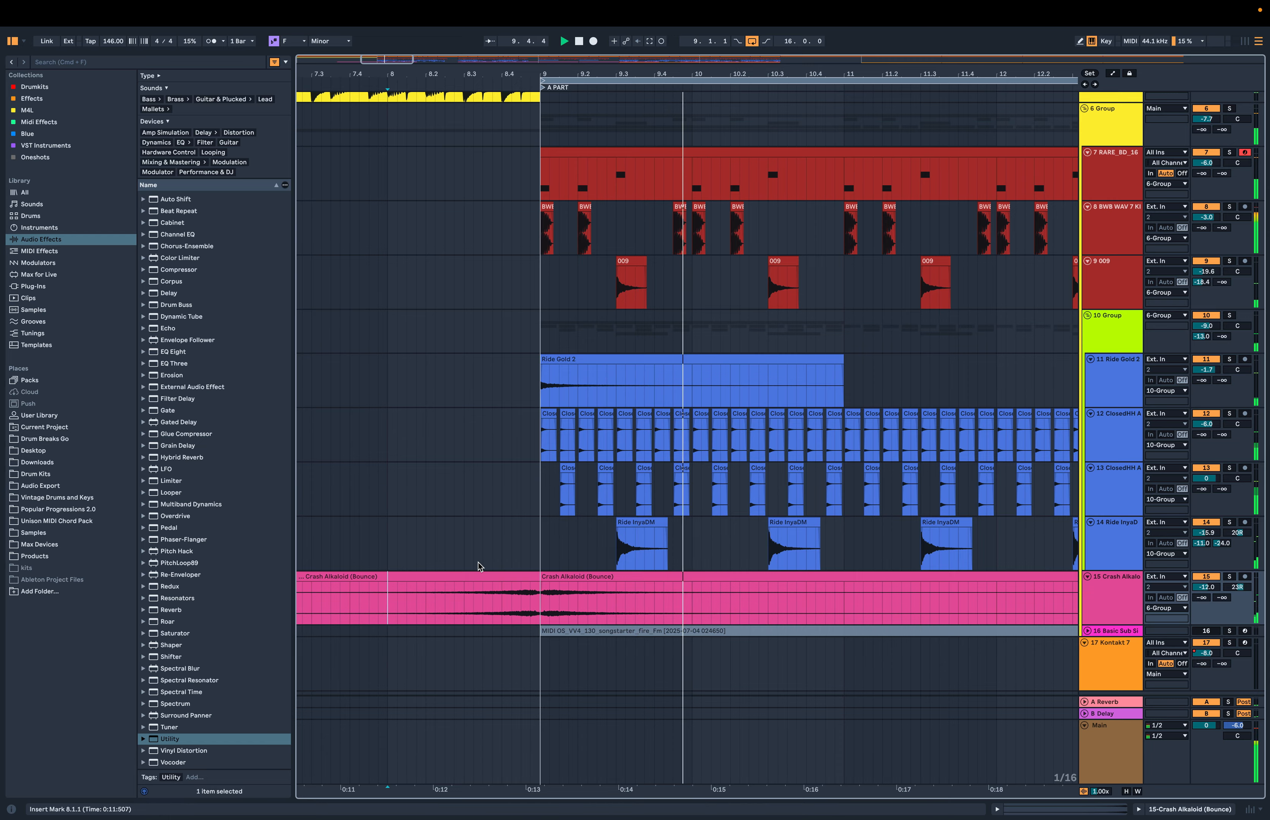
# Move the 16-bar arrangement loop to the B PART, spanning bars 25 to 41
pyautogui.scroll(-5, 478, 563)
pyautogui.scroll(-10, 478, 566)
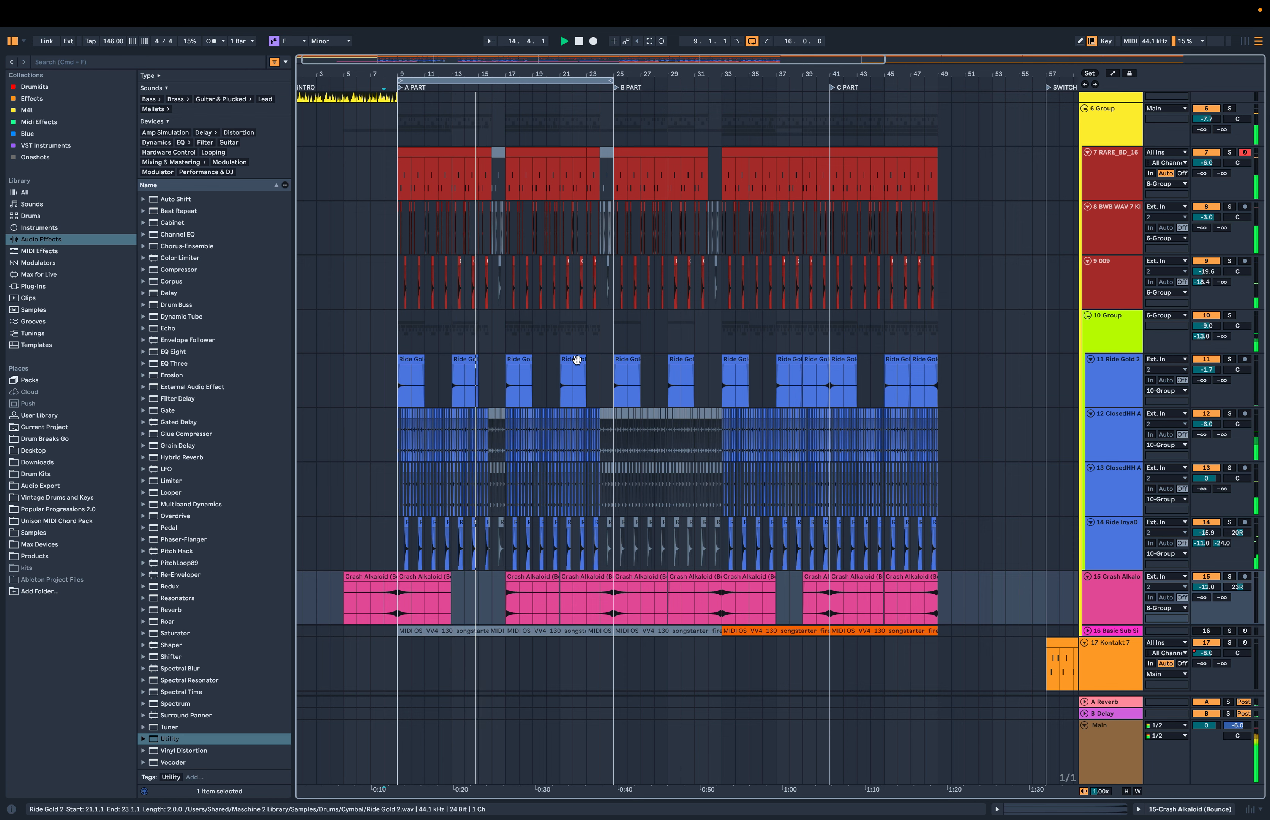
pyautogui.scroll(5, 571, 357)
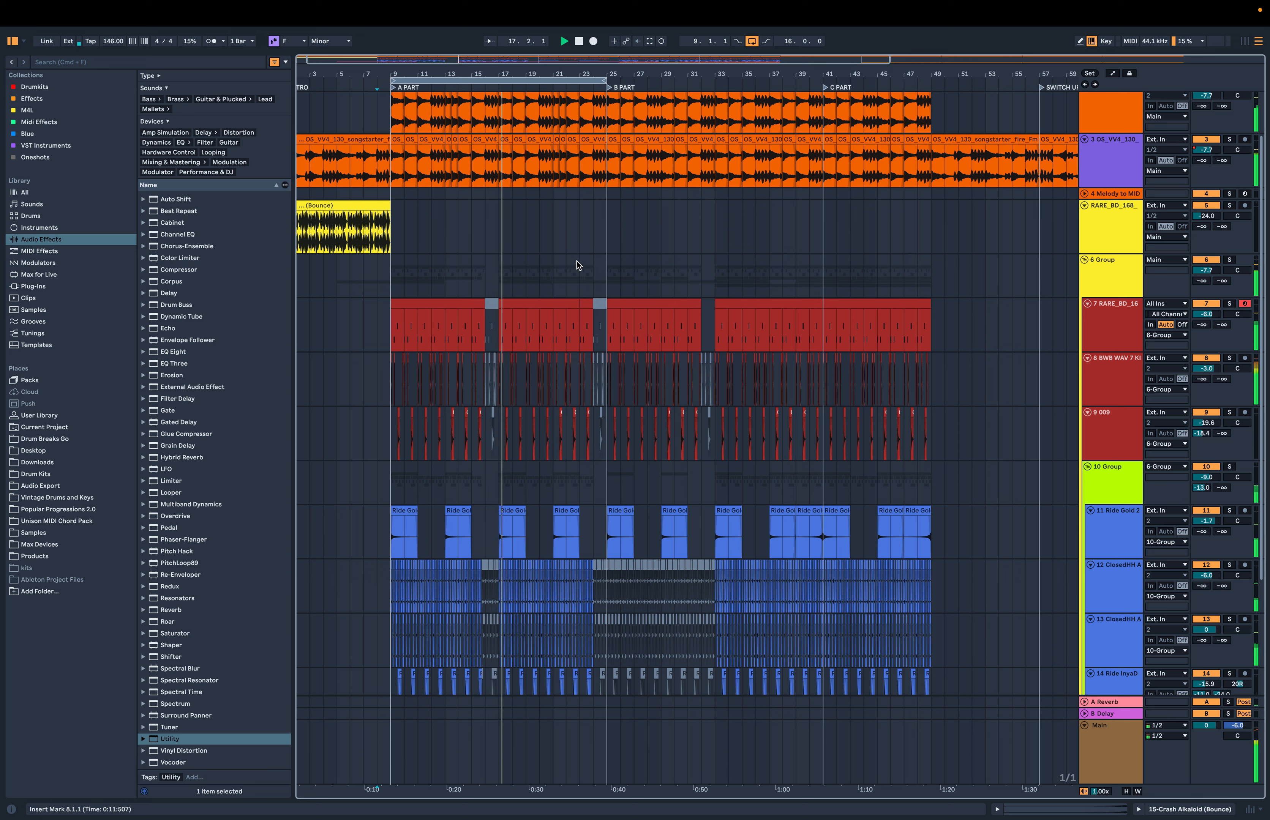
pyautogui.moveTo(551, 79); pyautogui.dragTo(773, 78)
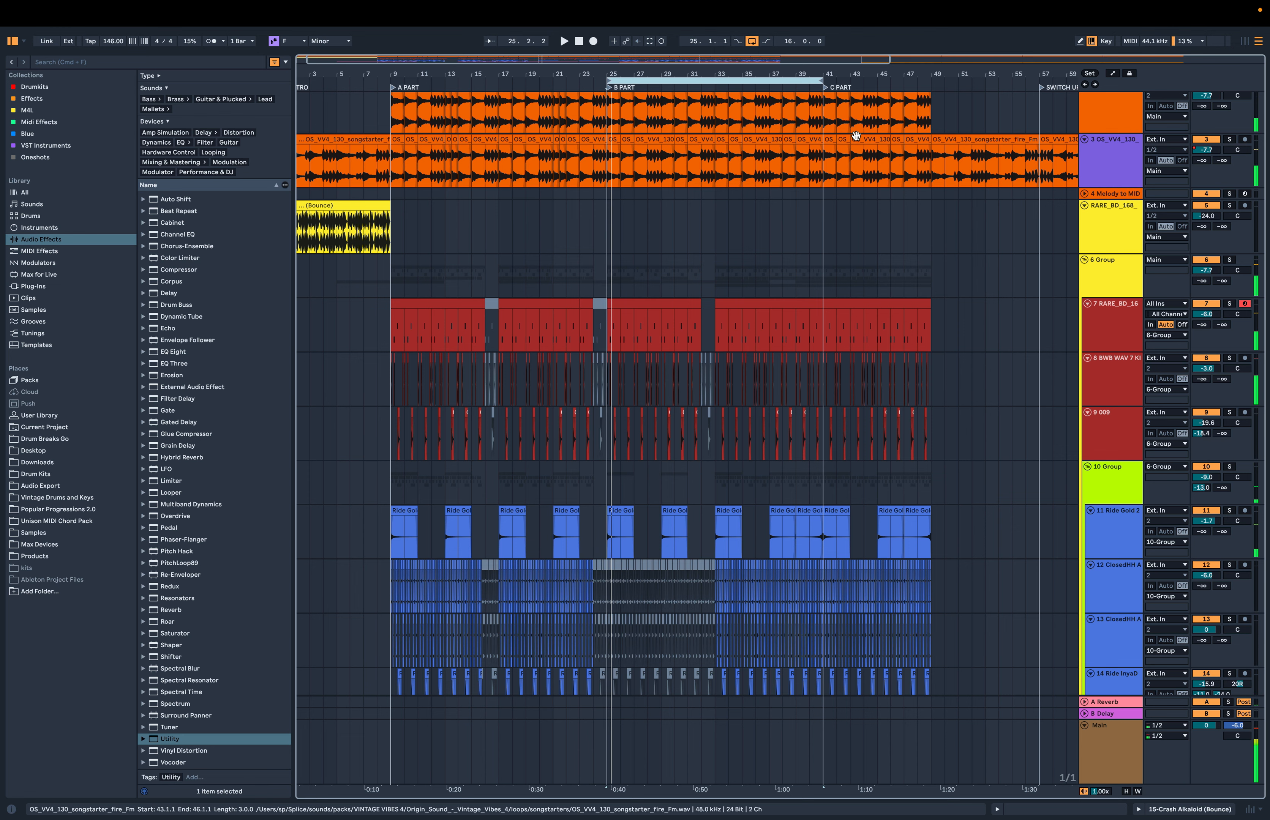
# Solo tracks 2 and 3 together for the B PART
pyautogui.scroll(3, 726, 228)
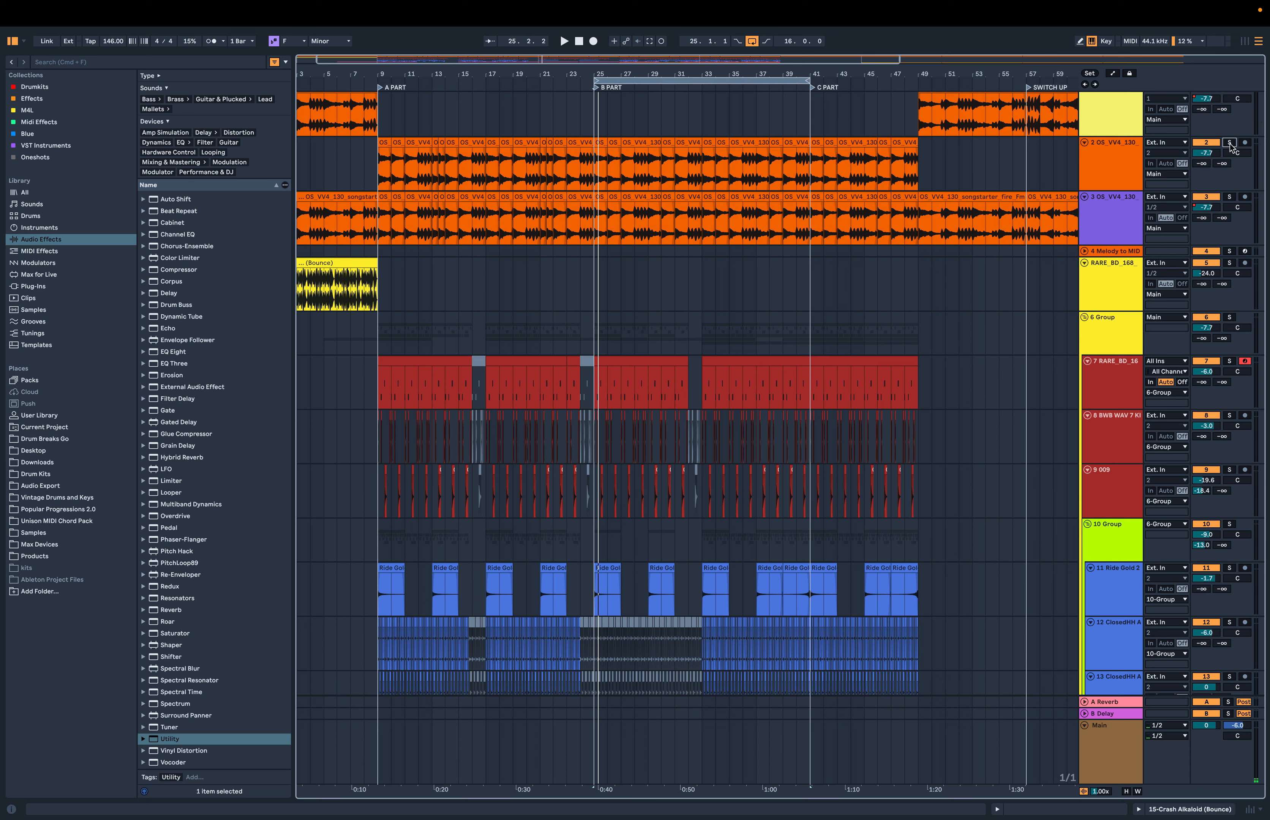
pyautogui.click(1229, 143)
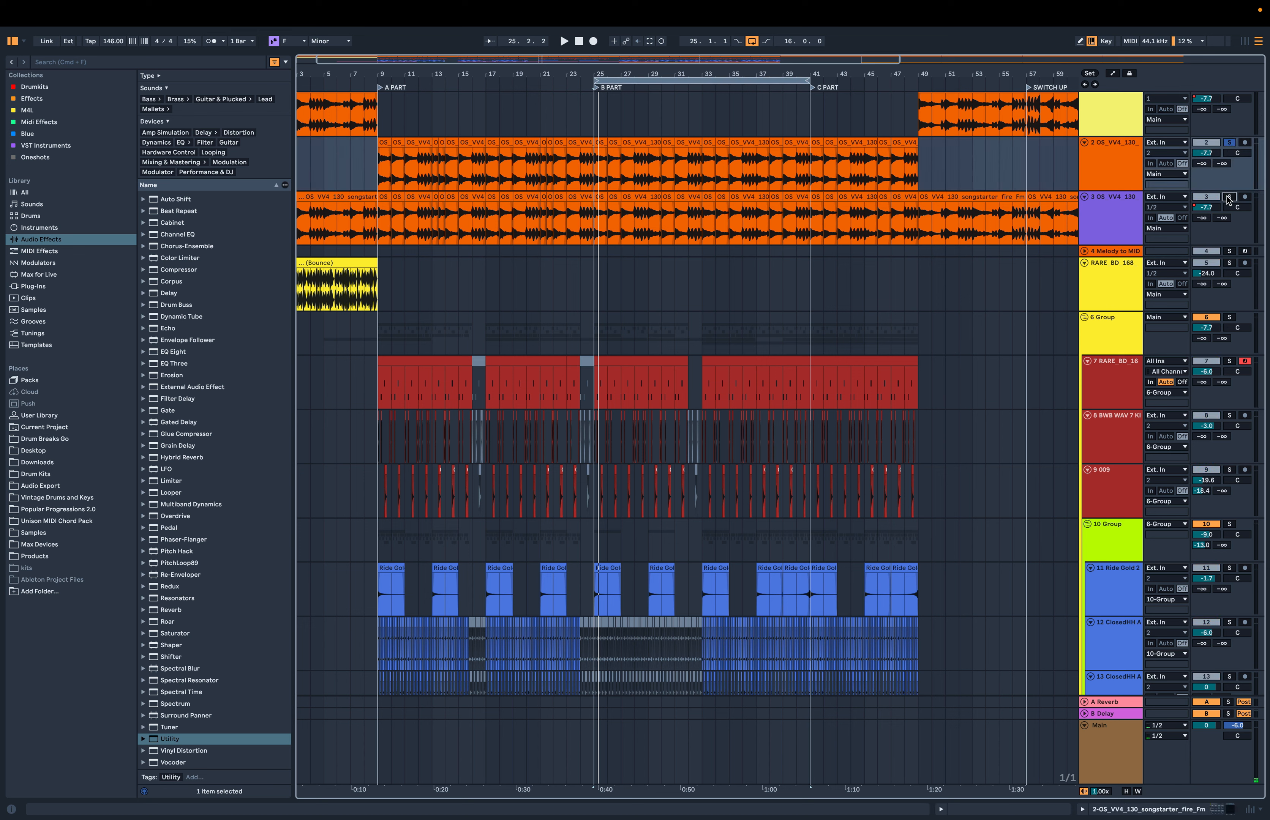
pyautogui.click(1228, 197)
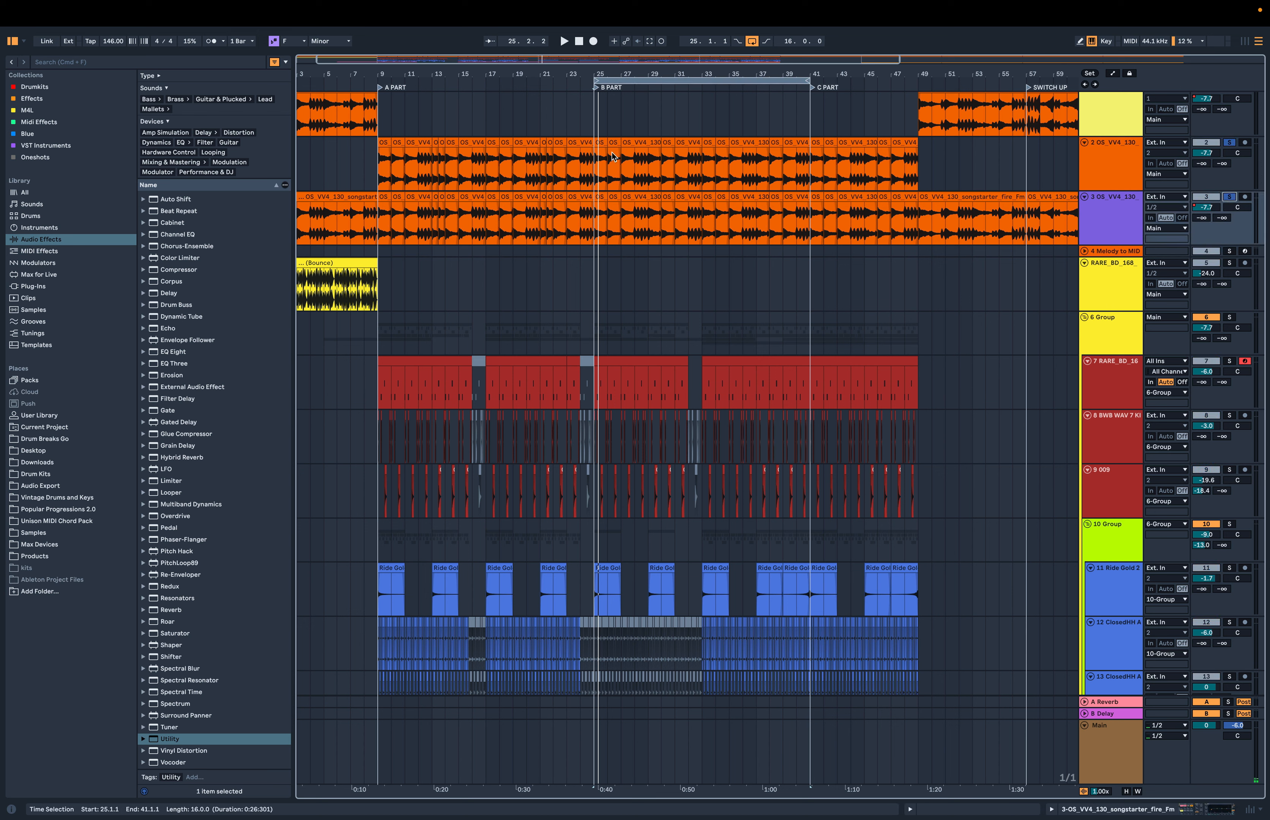
# Play the B PART from bar 25 with tracks 2 and 3 soloed, clear both solos, and replay it with the full mix
pyautogui.click(601, 141)
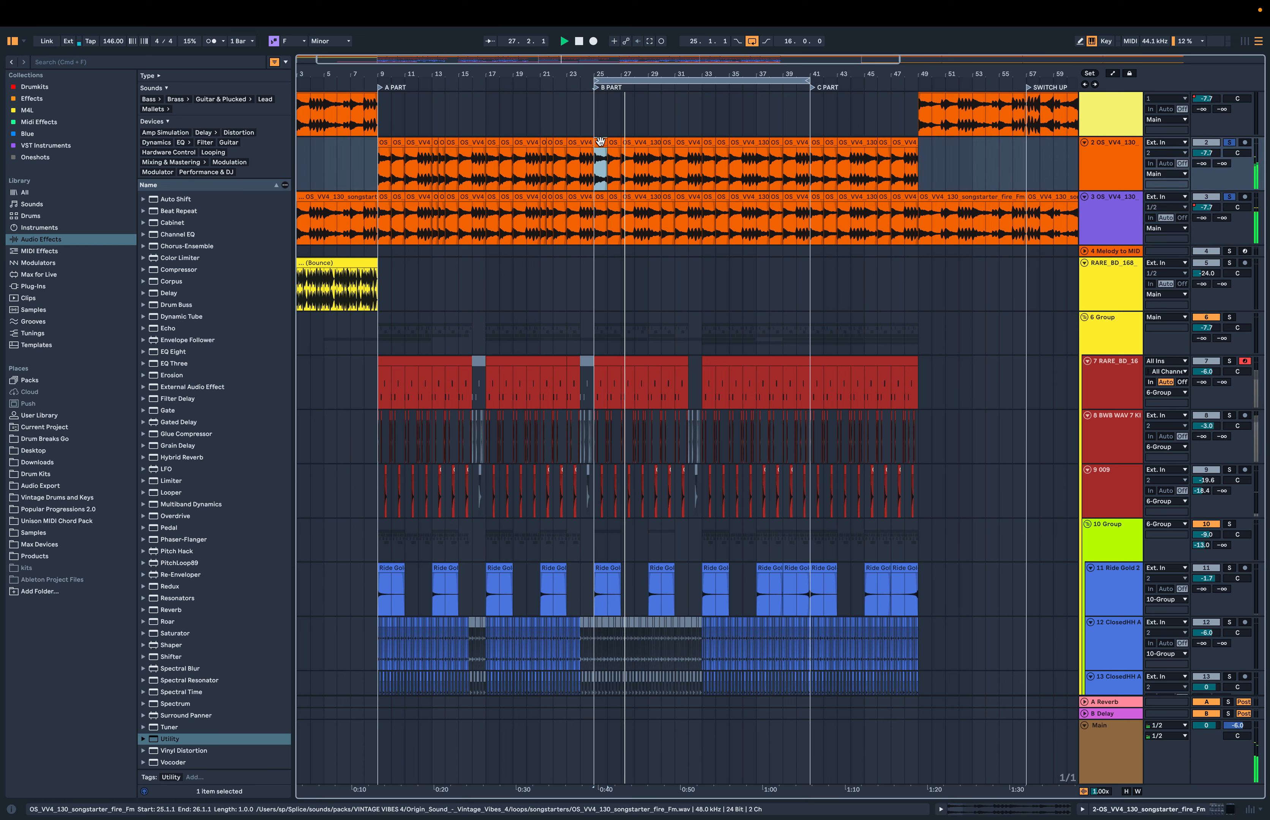
pyautogui.scroll(-1, 600, 144)
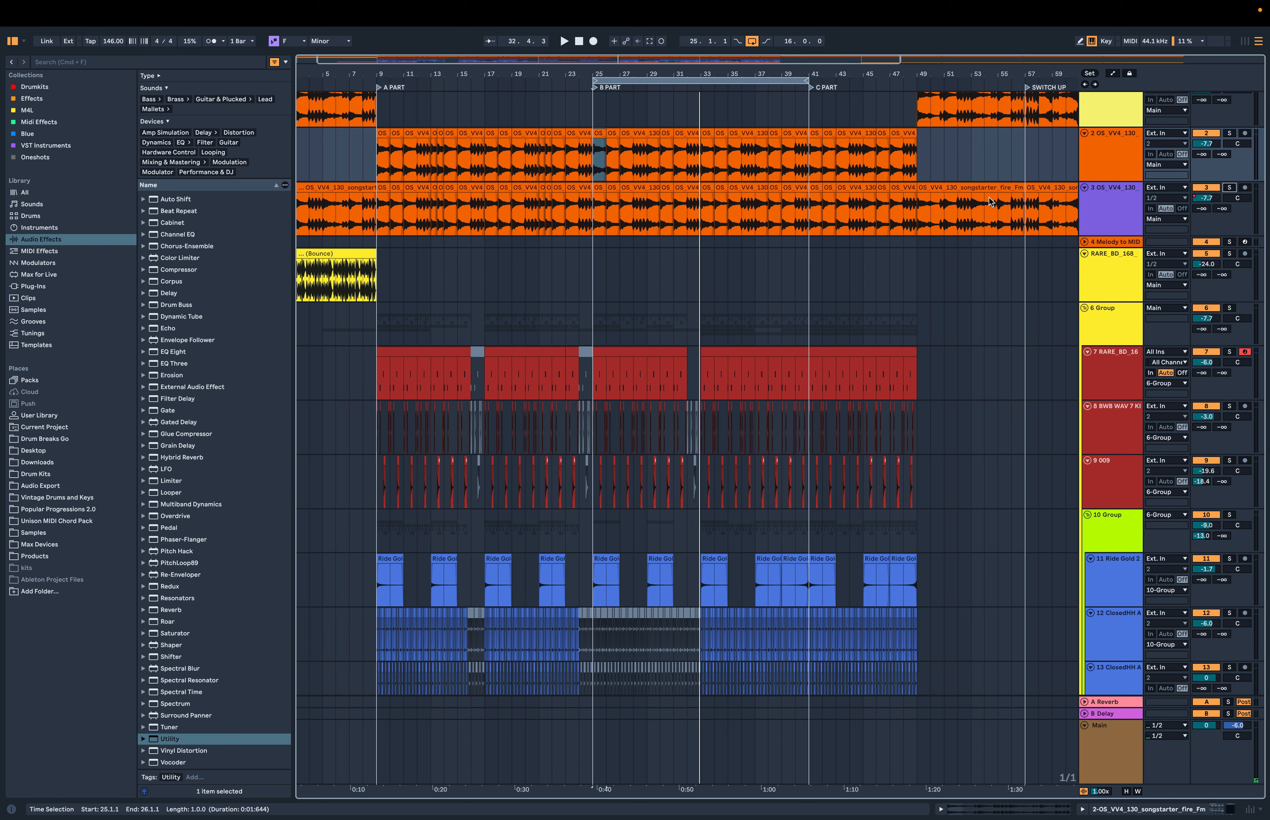
pyautogui.click(595, 244)
pyautogui.press('space')
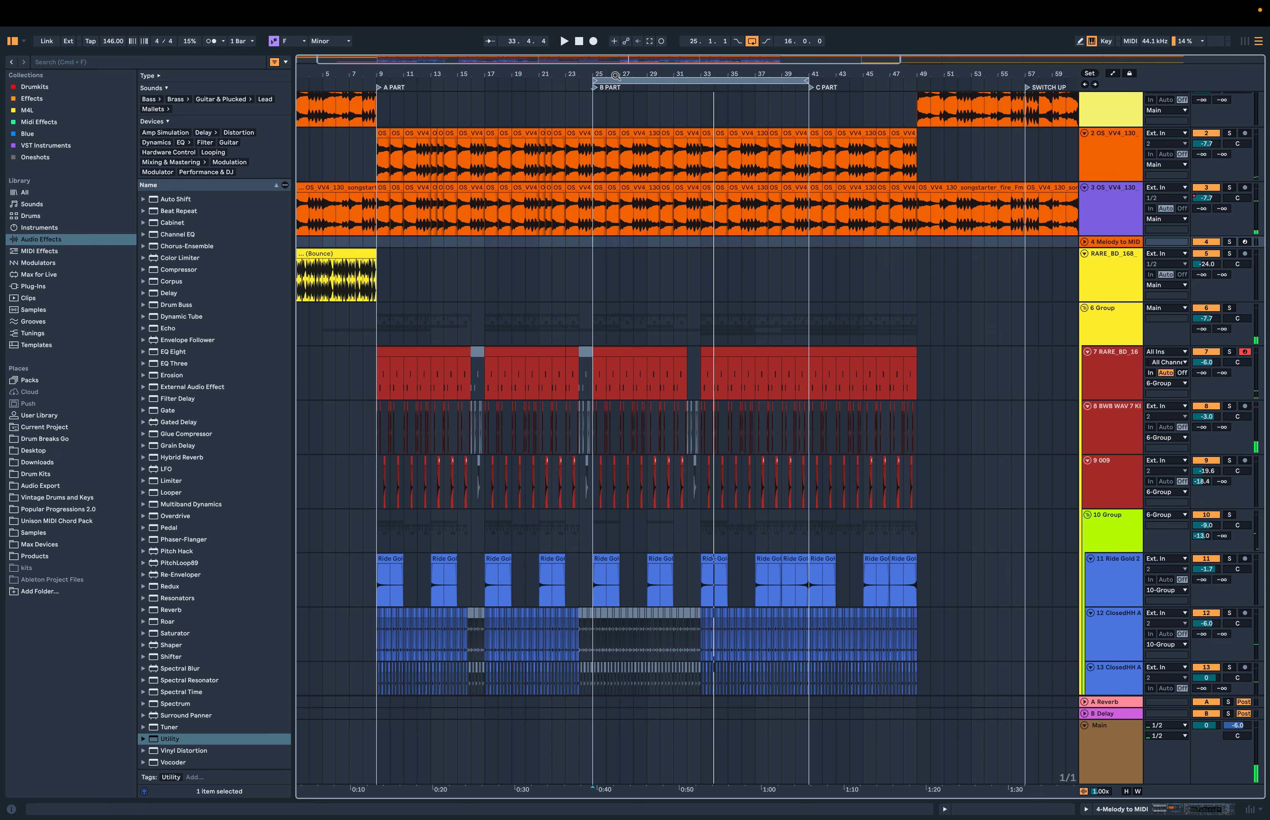
# Shorten the arrangement loop to bars 33 to 41 and play the full mix from bar 33
pyautogui.moveTo(593, 80); pyautogui.dragTo(701, 81)
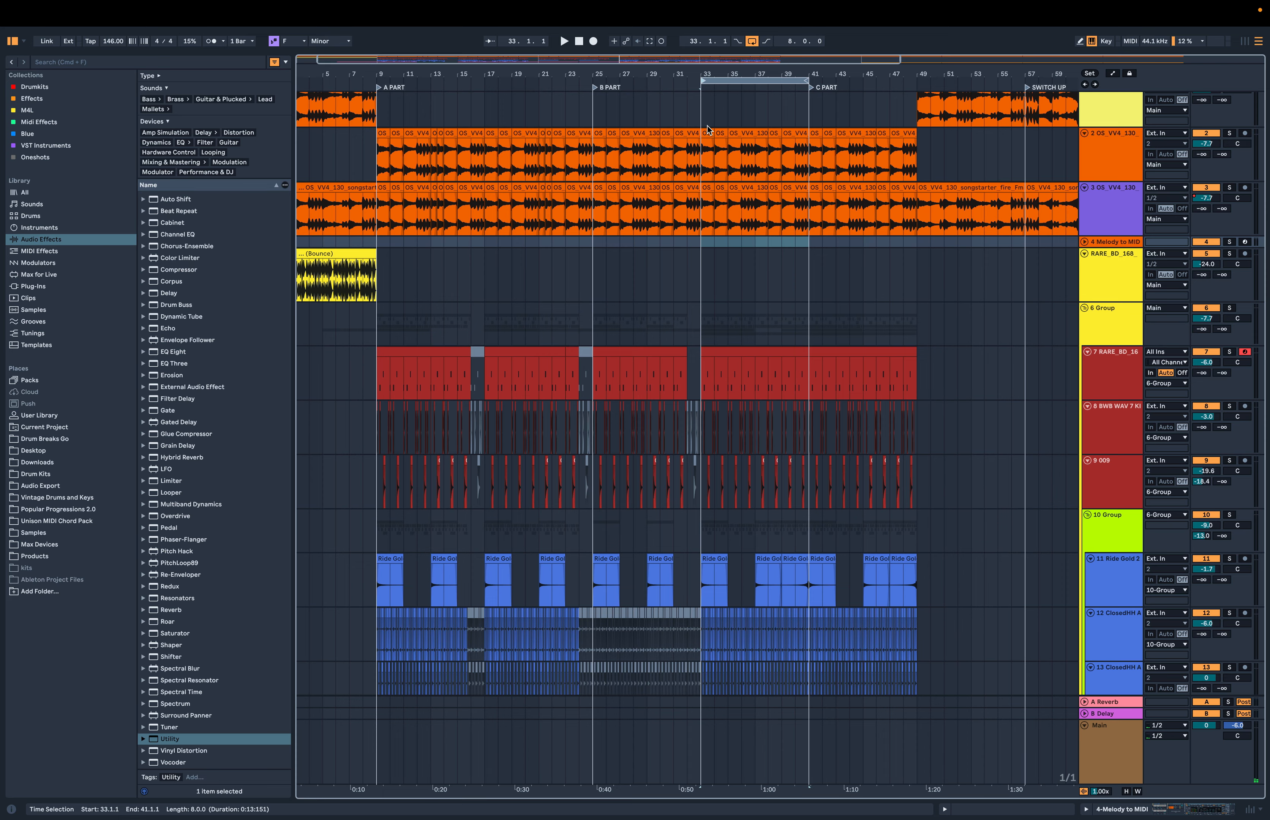
pyautogui.scroll(2, 707, 129)
pyautogui.scroll(3, 710, 121)
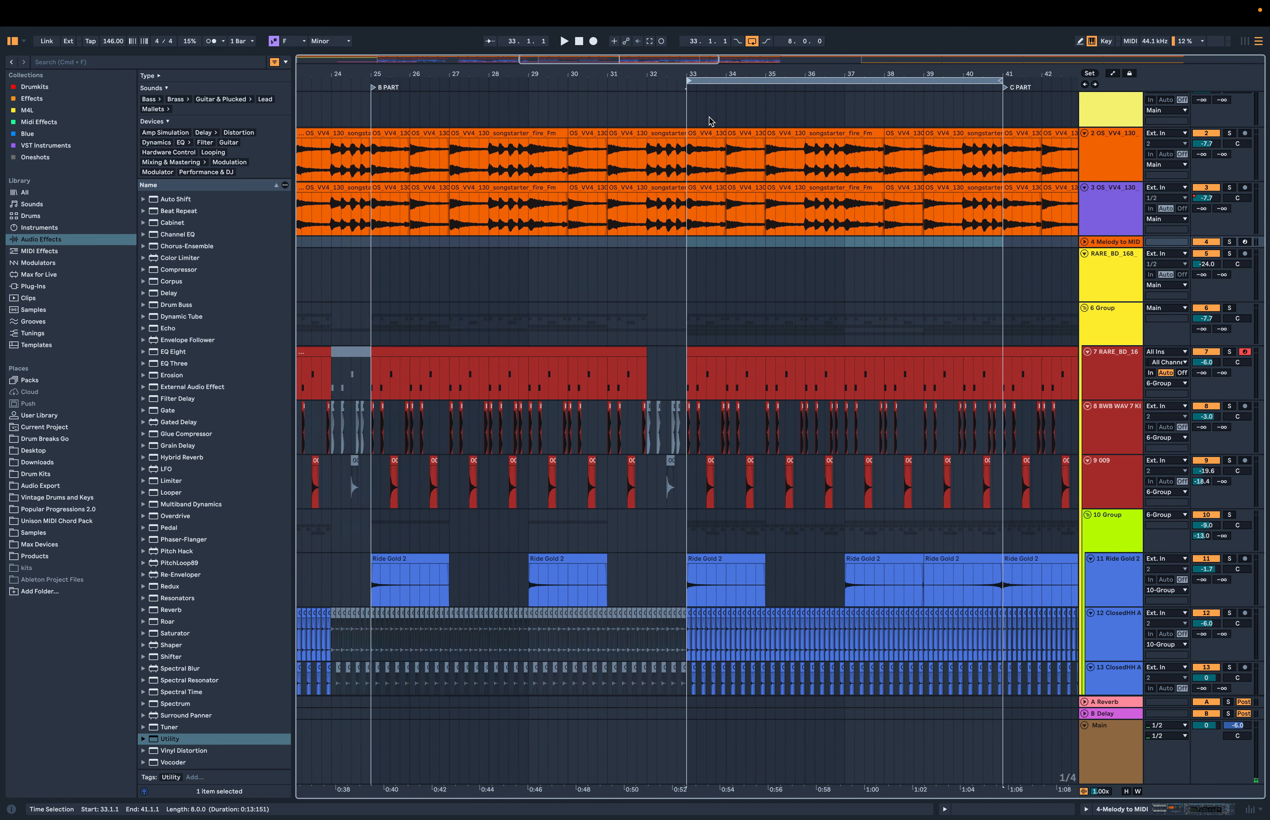
pyautogui.click(690, 121)
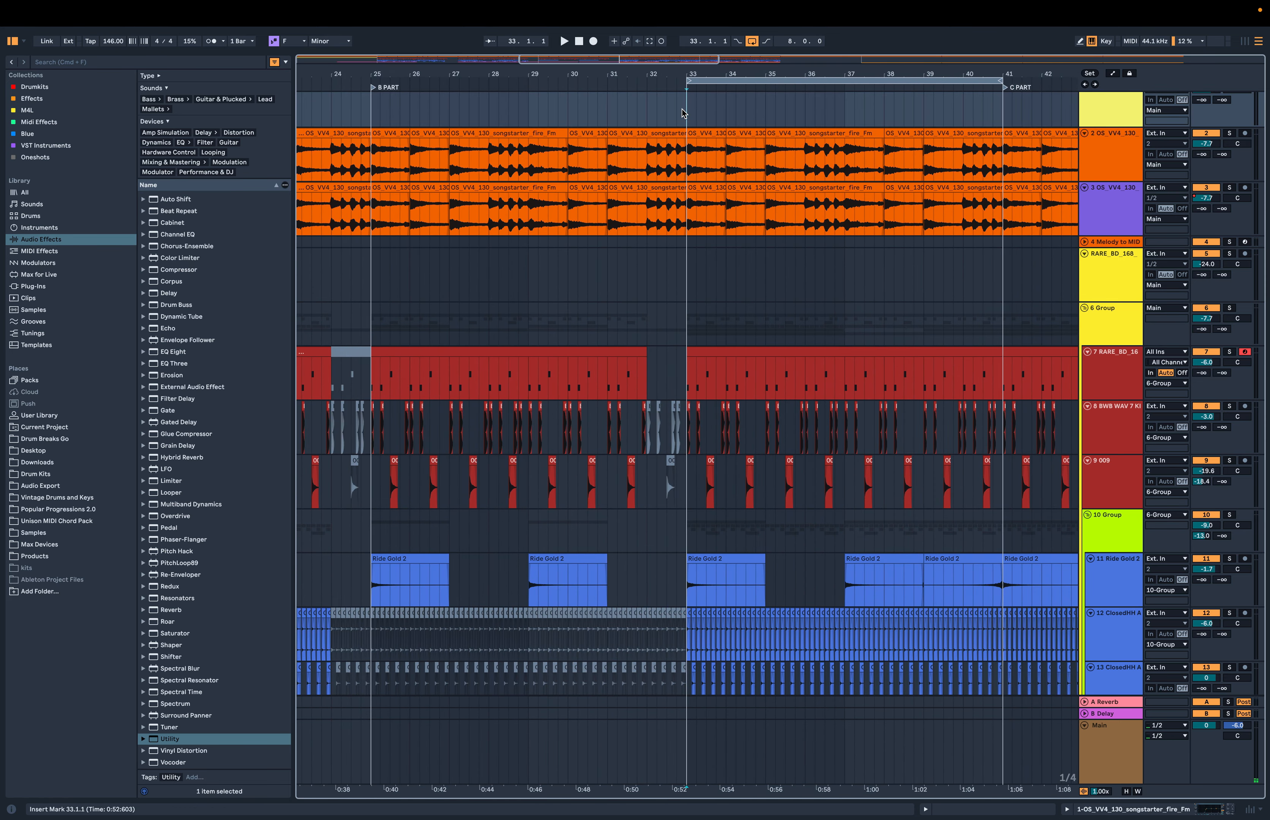
pyautogui.press('space')
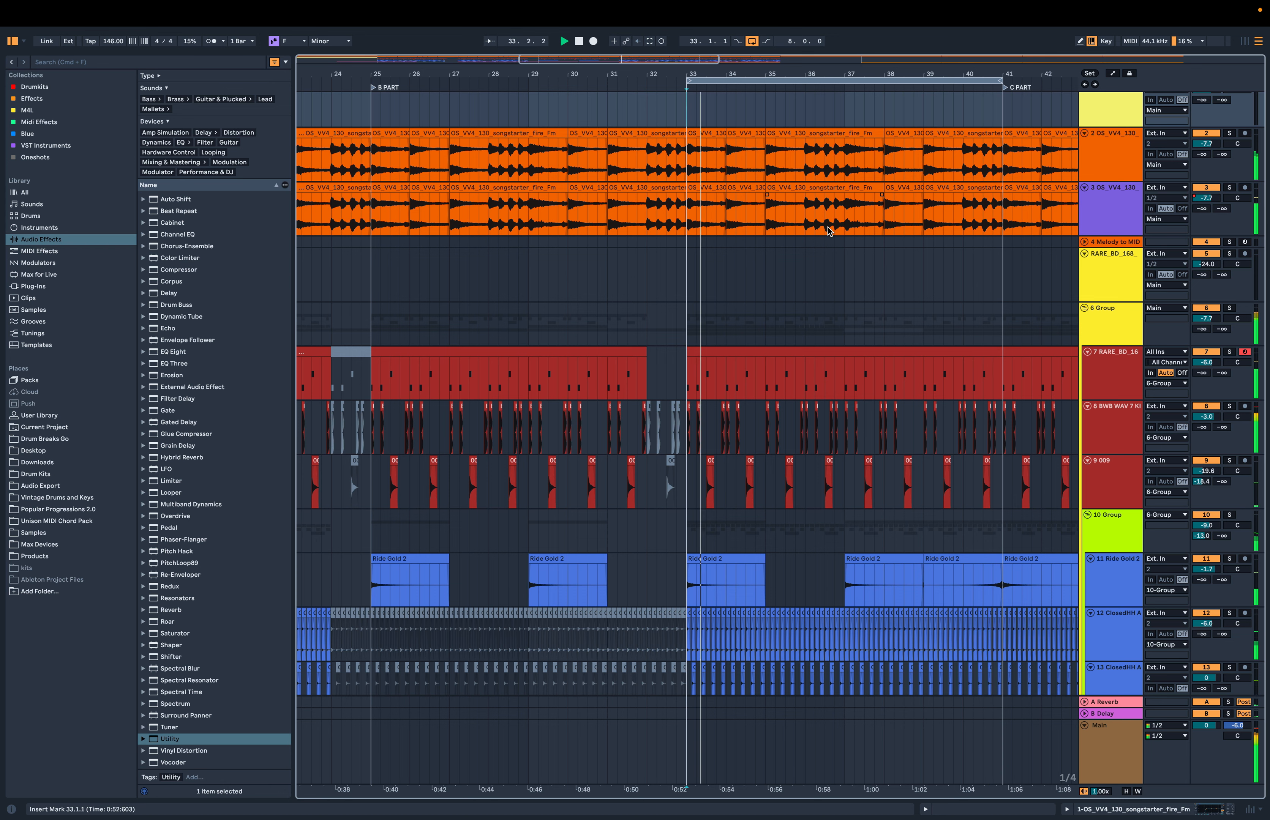
pyautogui.click(826, 228)
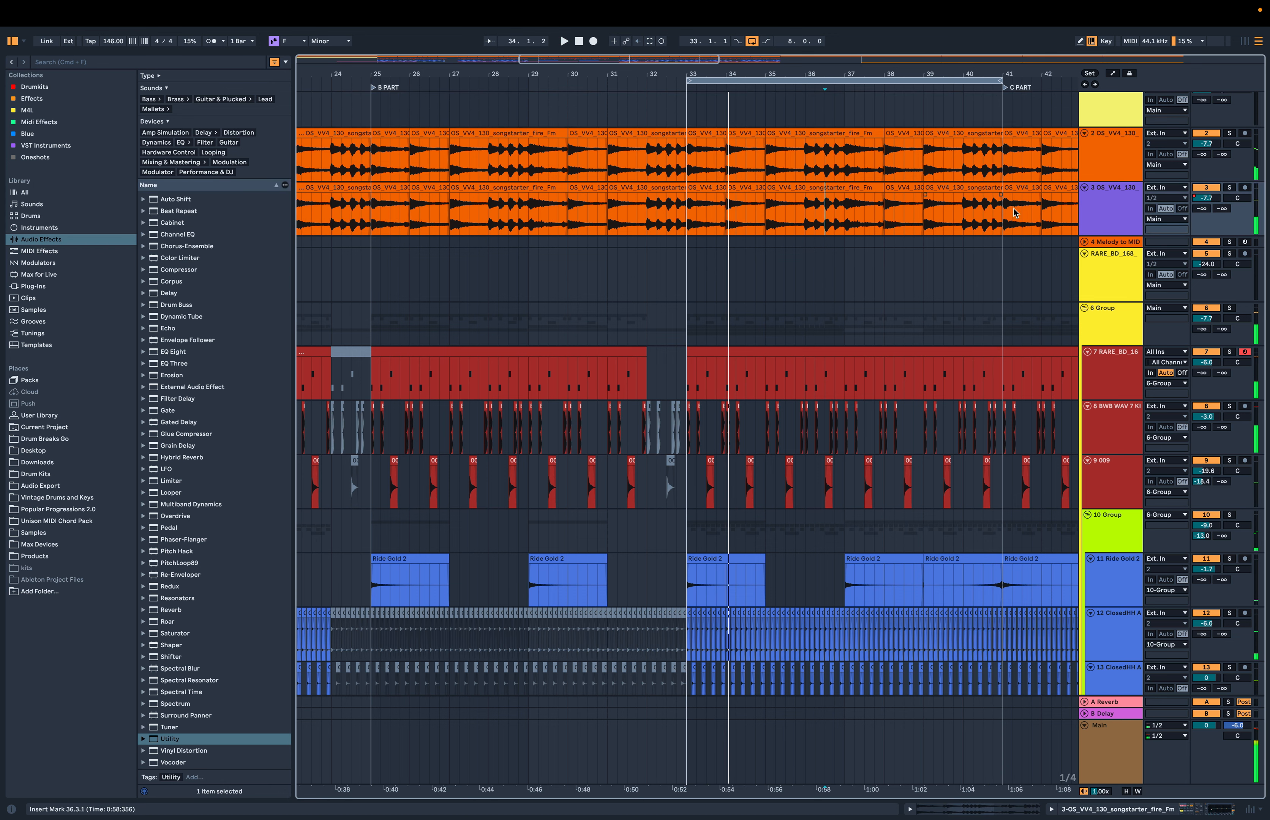
# Show the Device On automation of track 2's Filter M12 and inspect the plug-in's own window, closing it again
pyautogui.doubleClick(1092, 164)
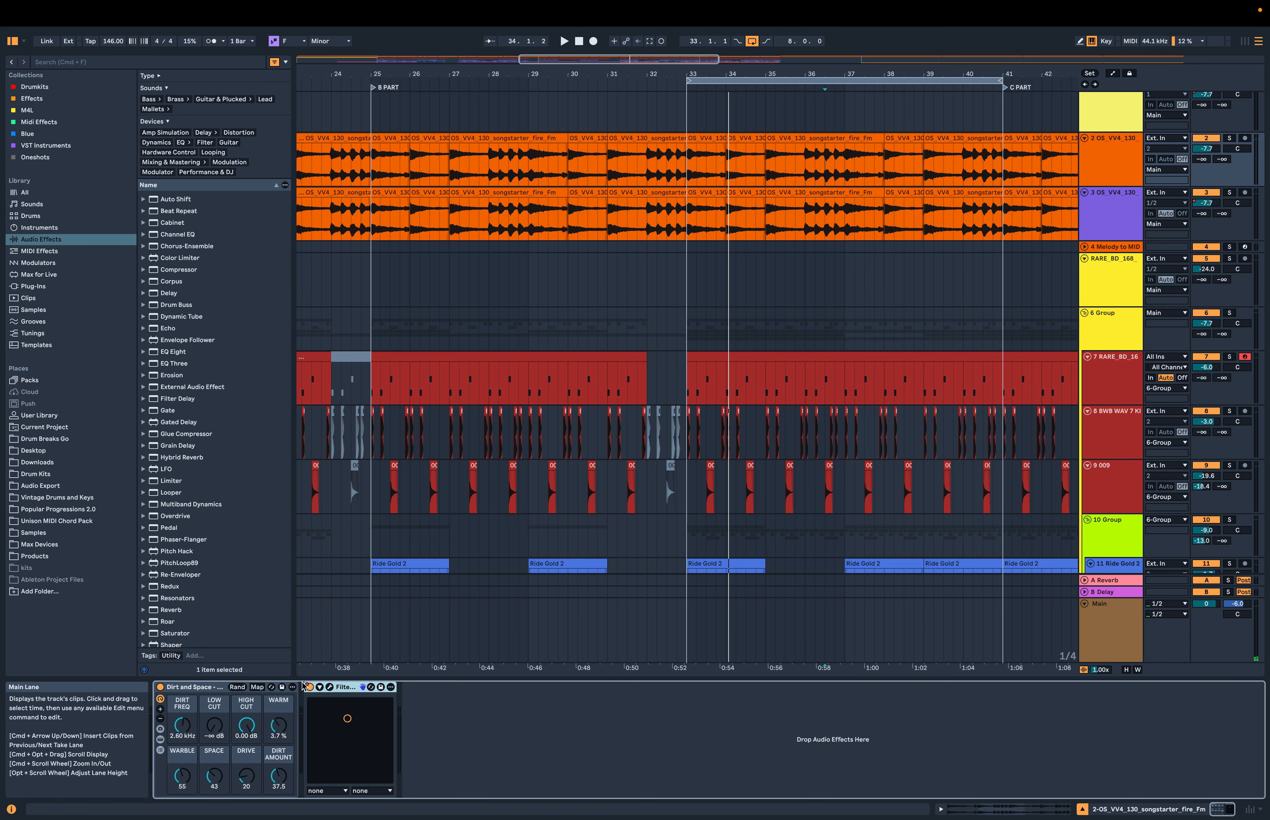
pyautogui.rightClick(309, 692)
pyautogui.click(320, 697)
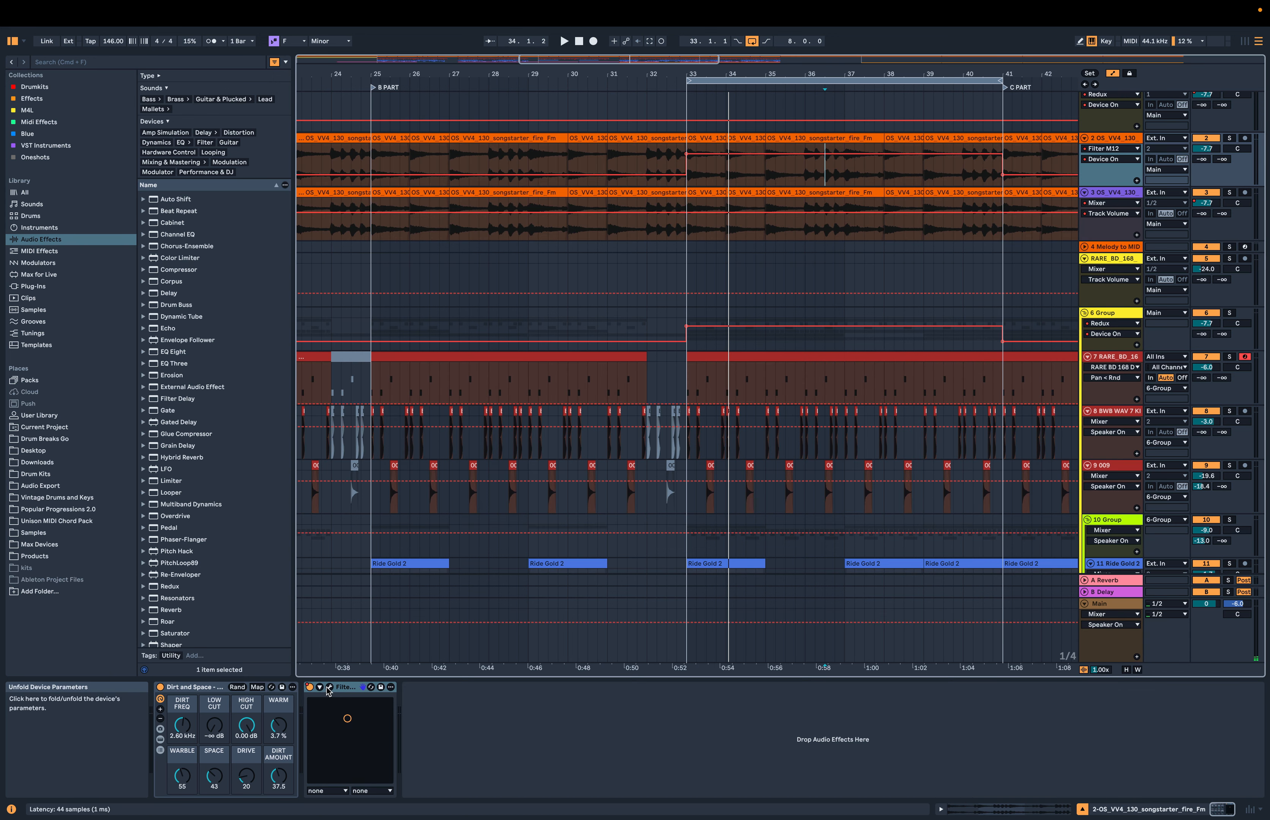
pyautogui.click(329, 687)
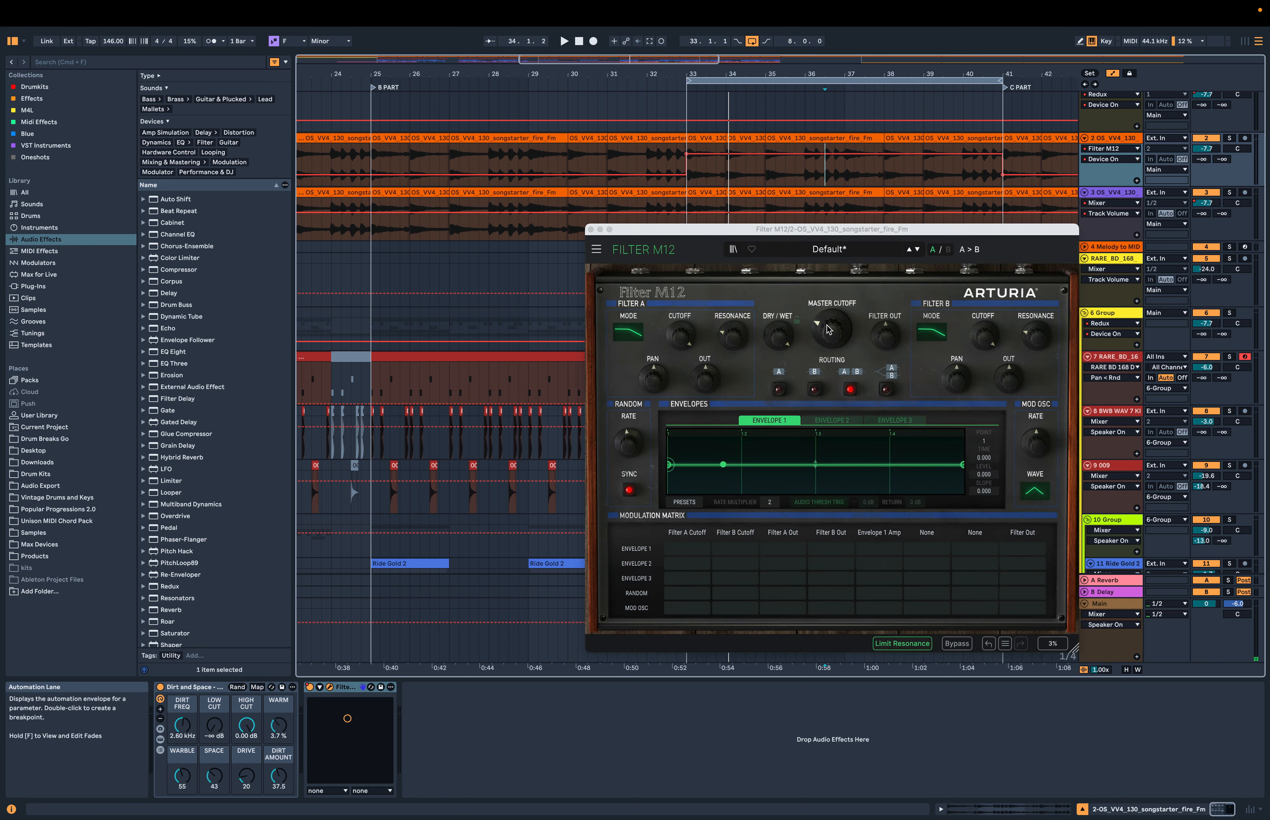
pyautogui.click(589, 229)
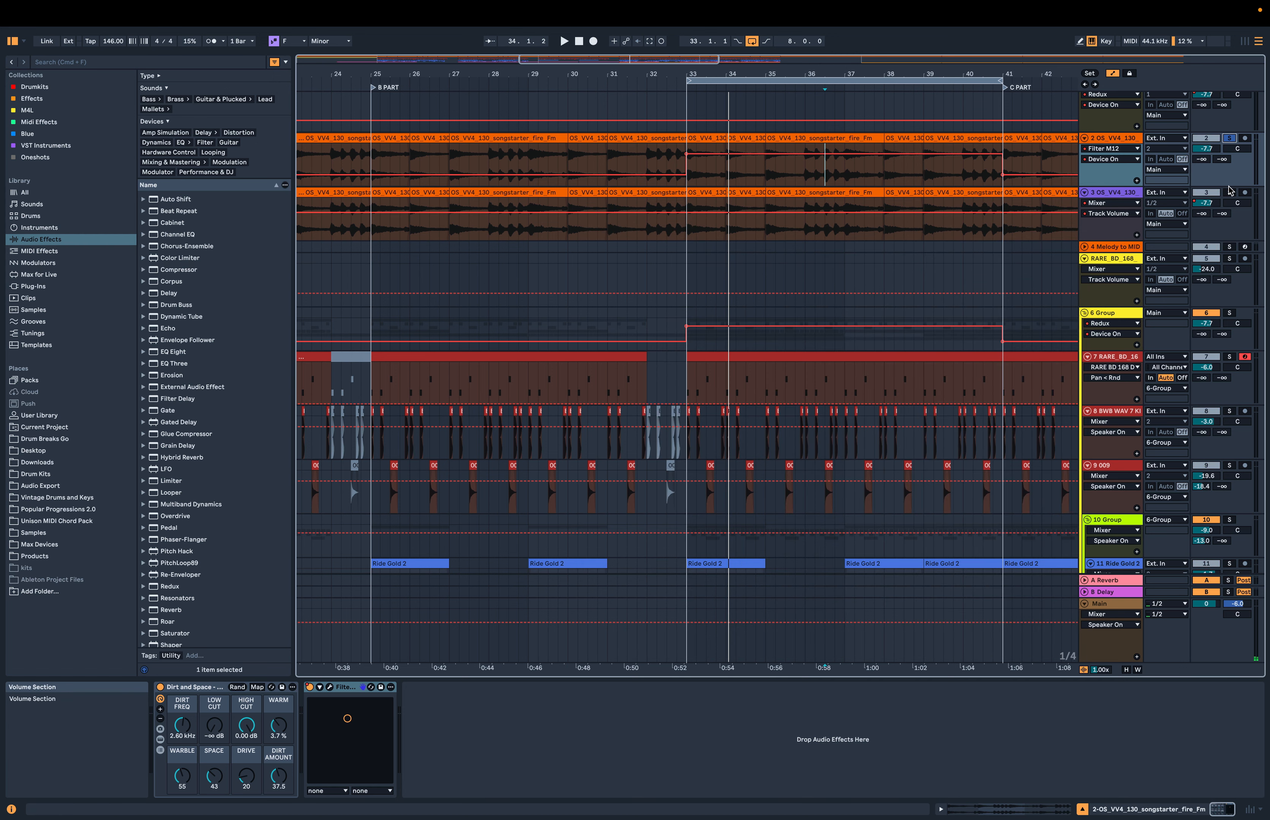
# Play bars 33 to 41 with track 2 soloed, with track 3 soloed, and with both soloed together
pyautogui.press('space')
pyautogui.click(1229, 192)
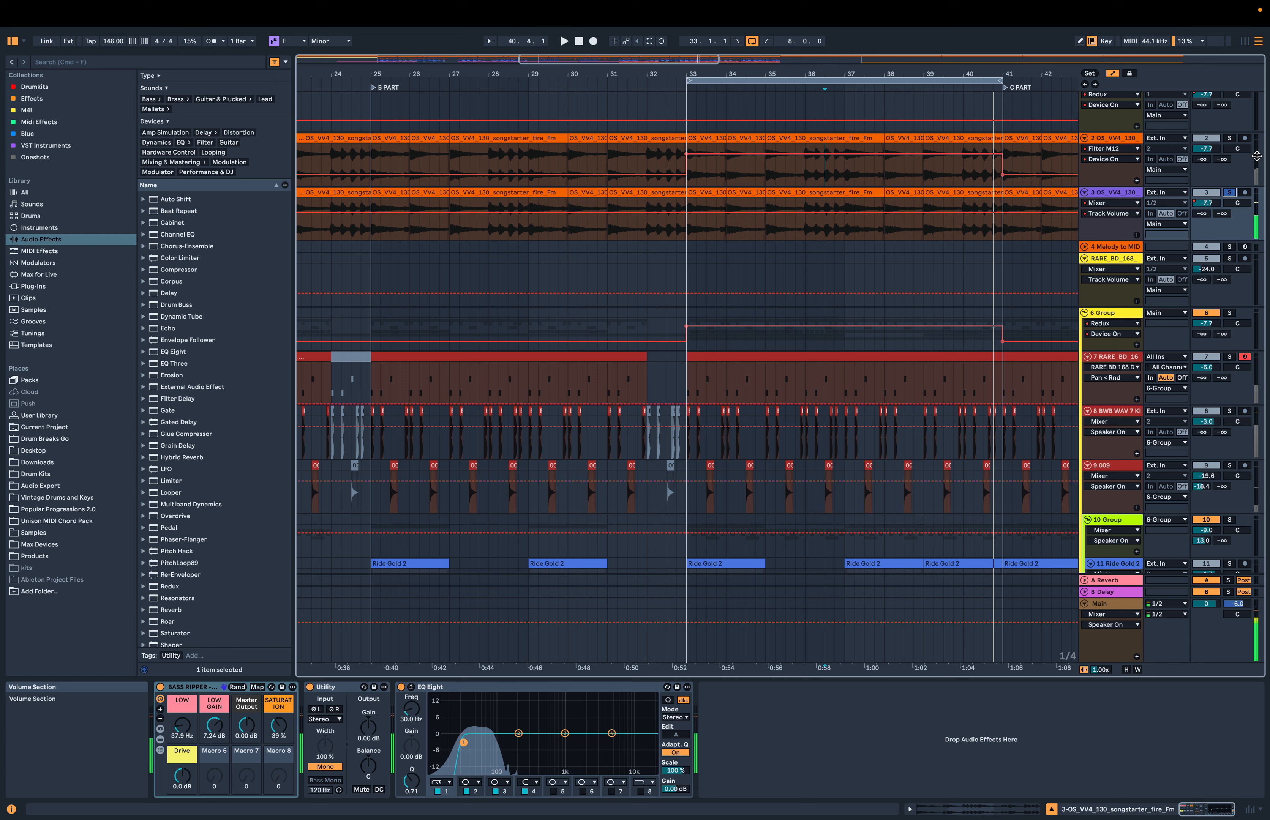
pyautogui.click(793, 136)
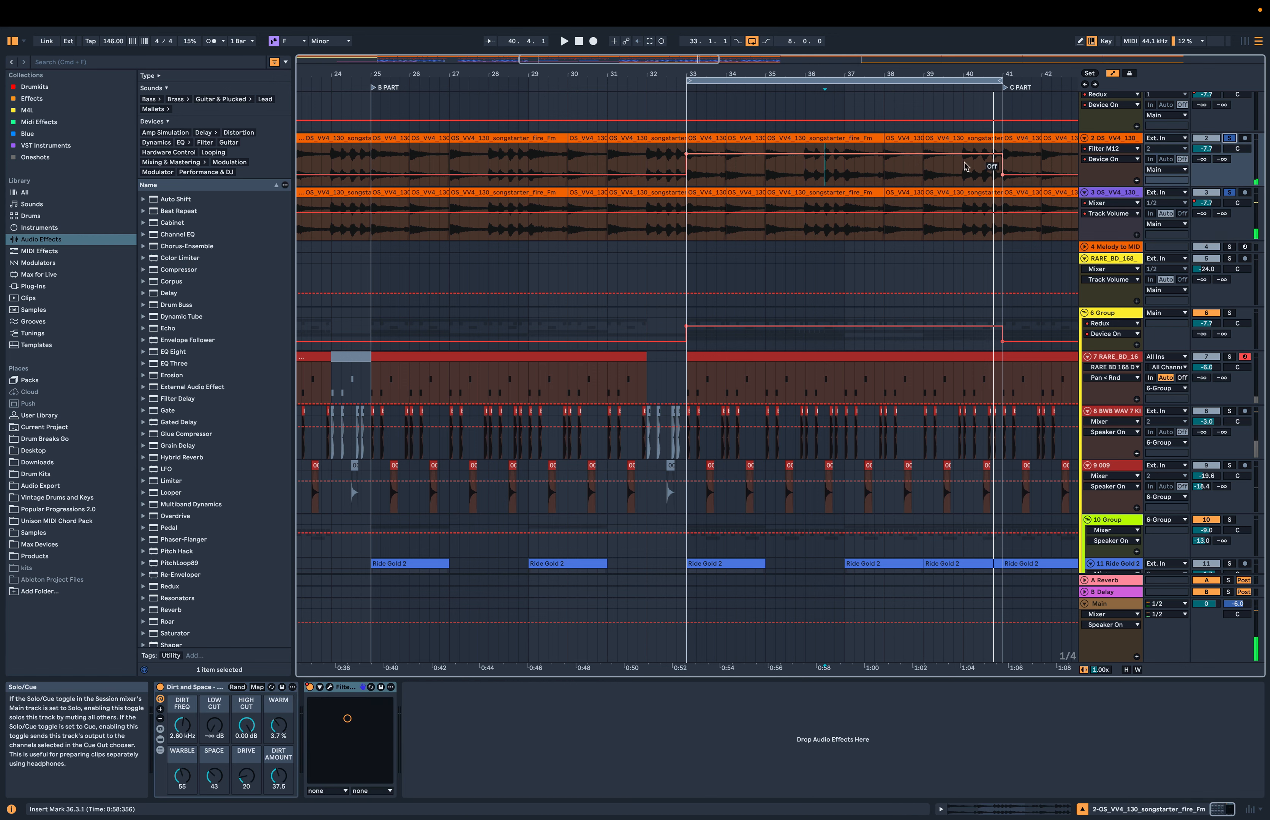
pyautogui.click(769, 139)
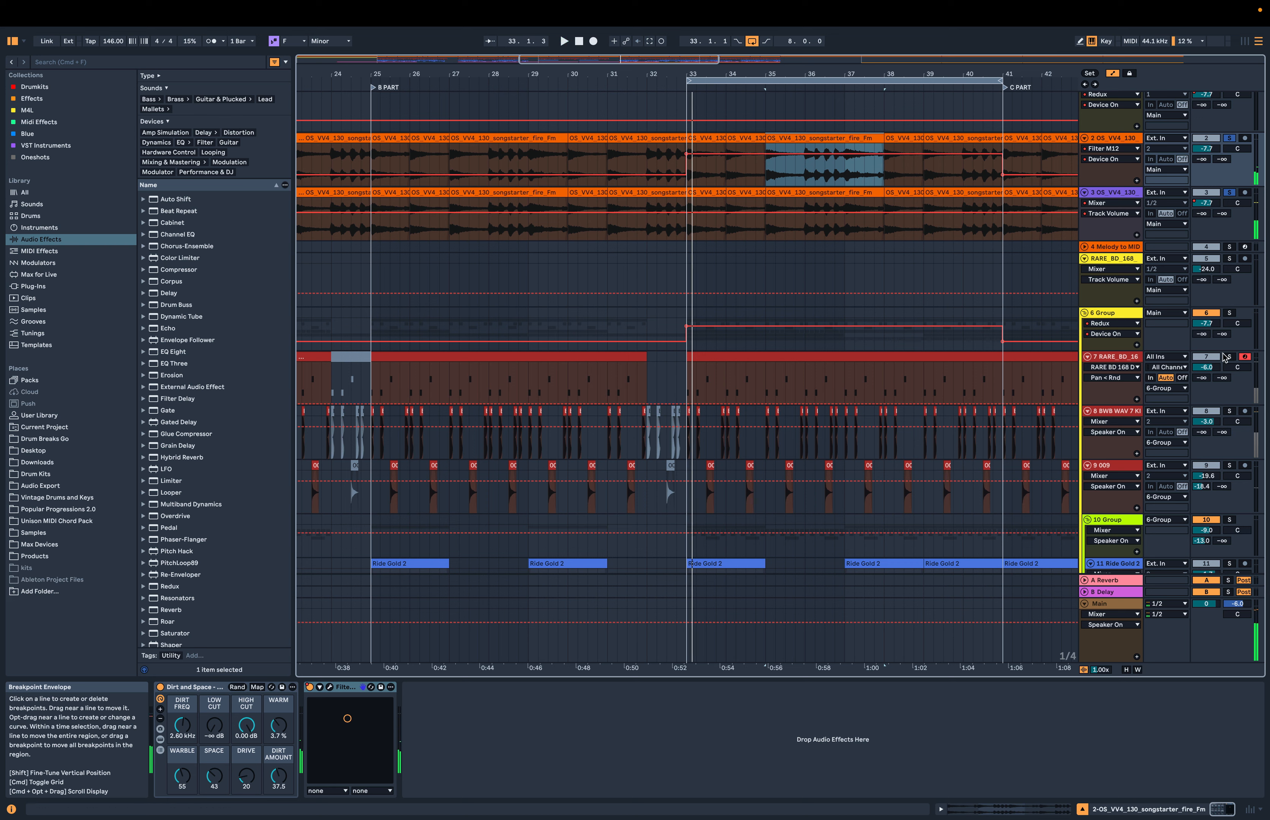
# Solo the 6 Group and play its drums through the Redux section in bars 33 to 41
pyautogui.click(1229, 313)
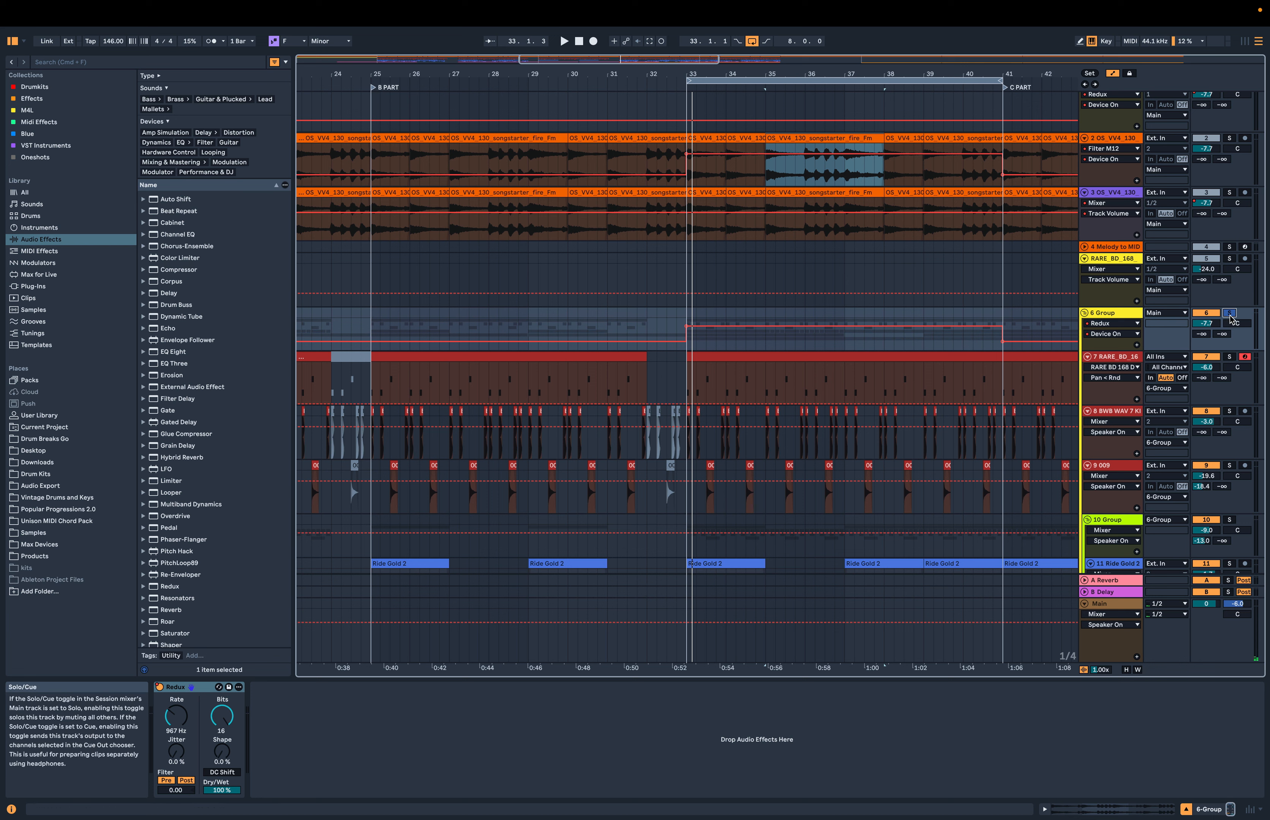
pyautogui.press('space')
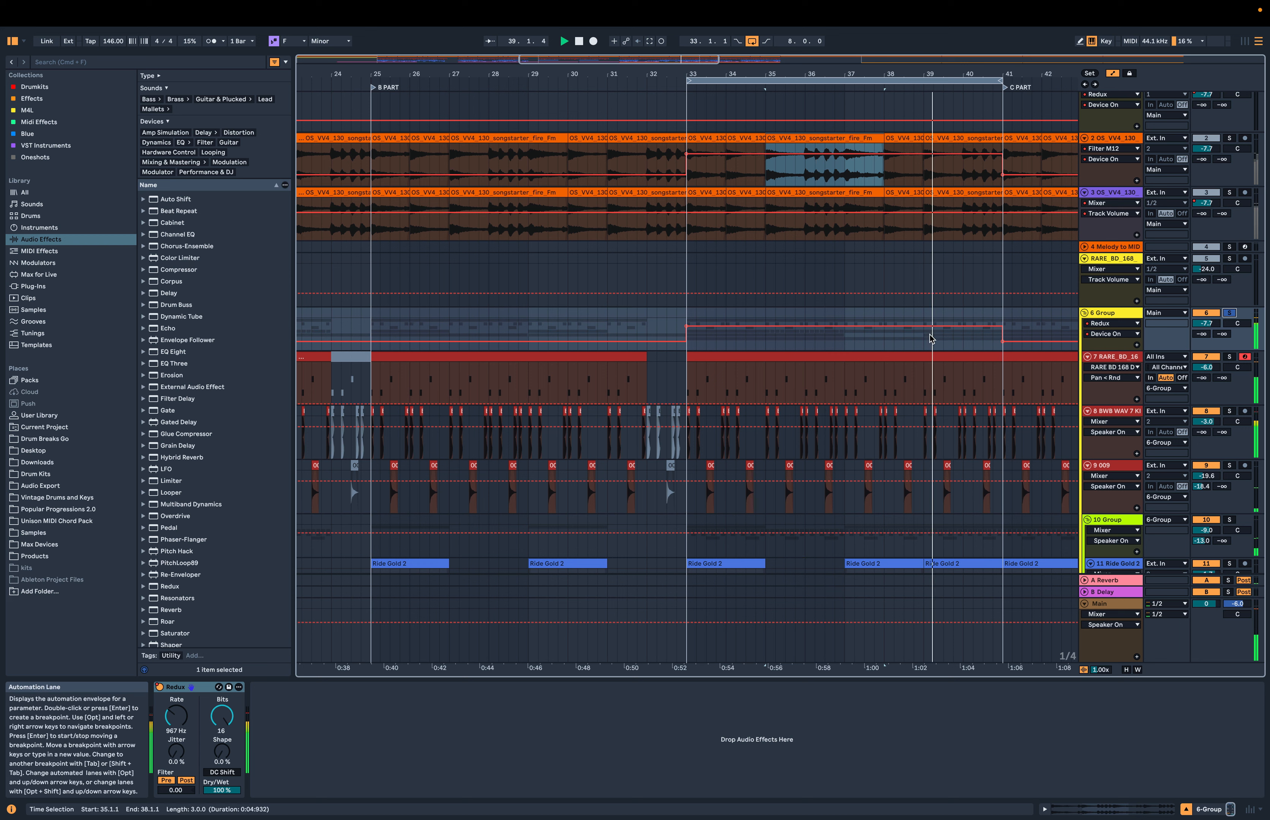
pyautogui.scroll(-3, 929, 339)
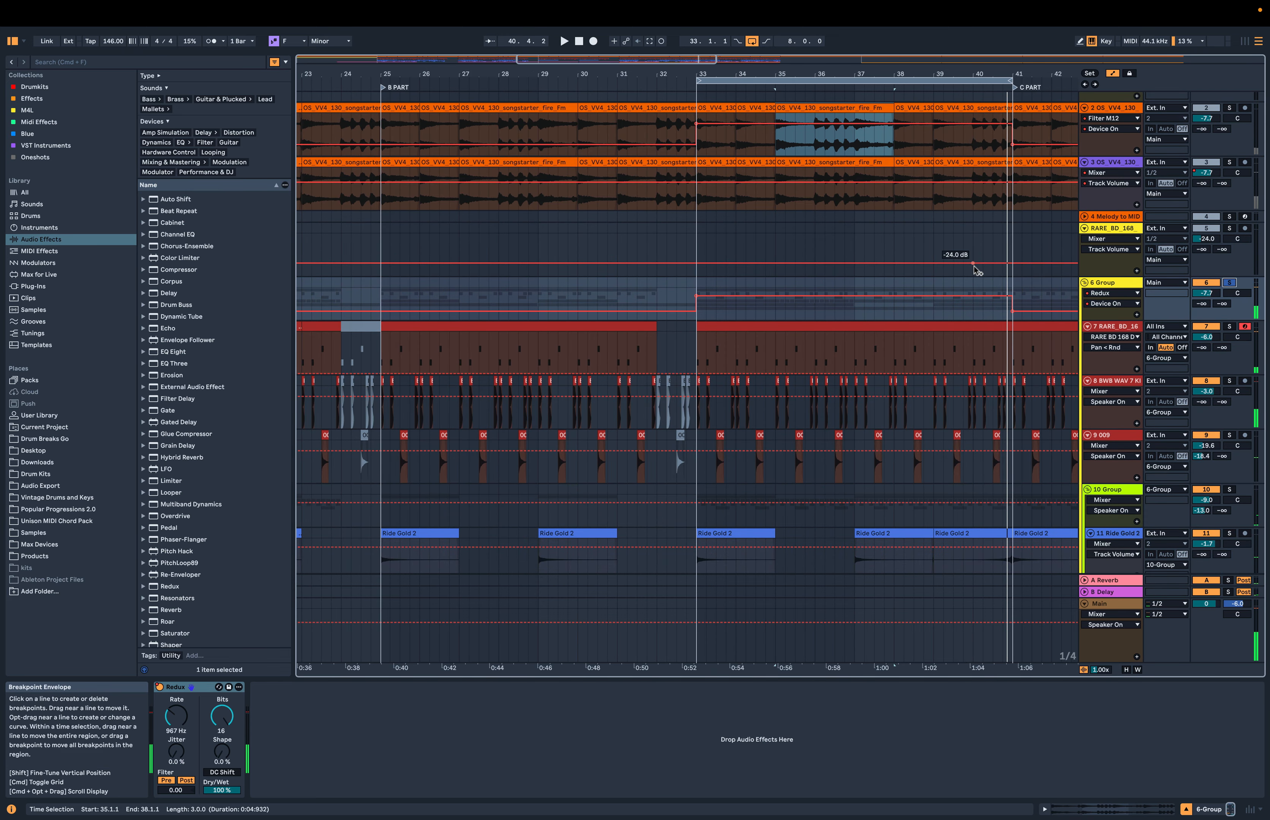
# Clear the 6 Group's solo, play the full mix from the B PART at bar 25, and turn off the arrangement loop
pyautogui.scroll(-5, 954, 258)
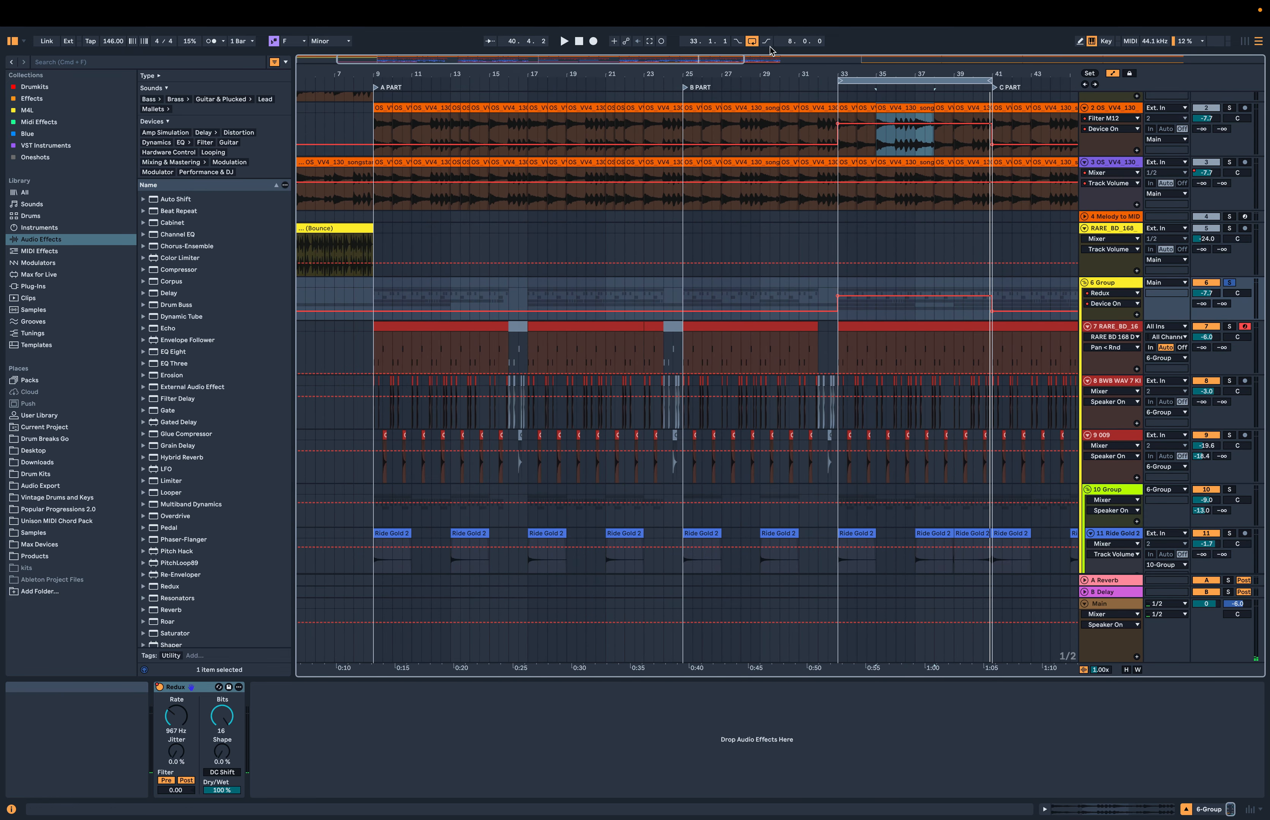
pyautogui.click(688, 216)
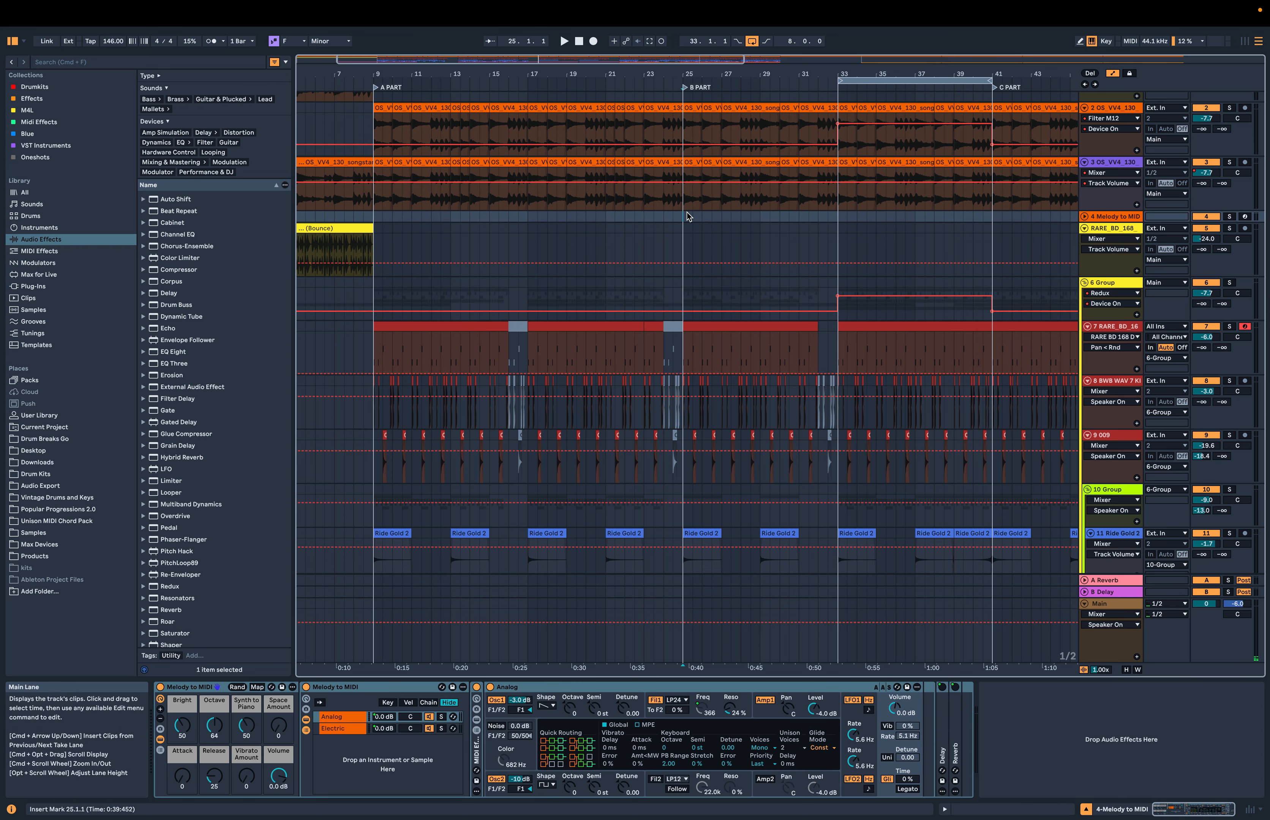
pyautogui.press('space')
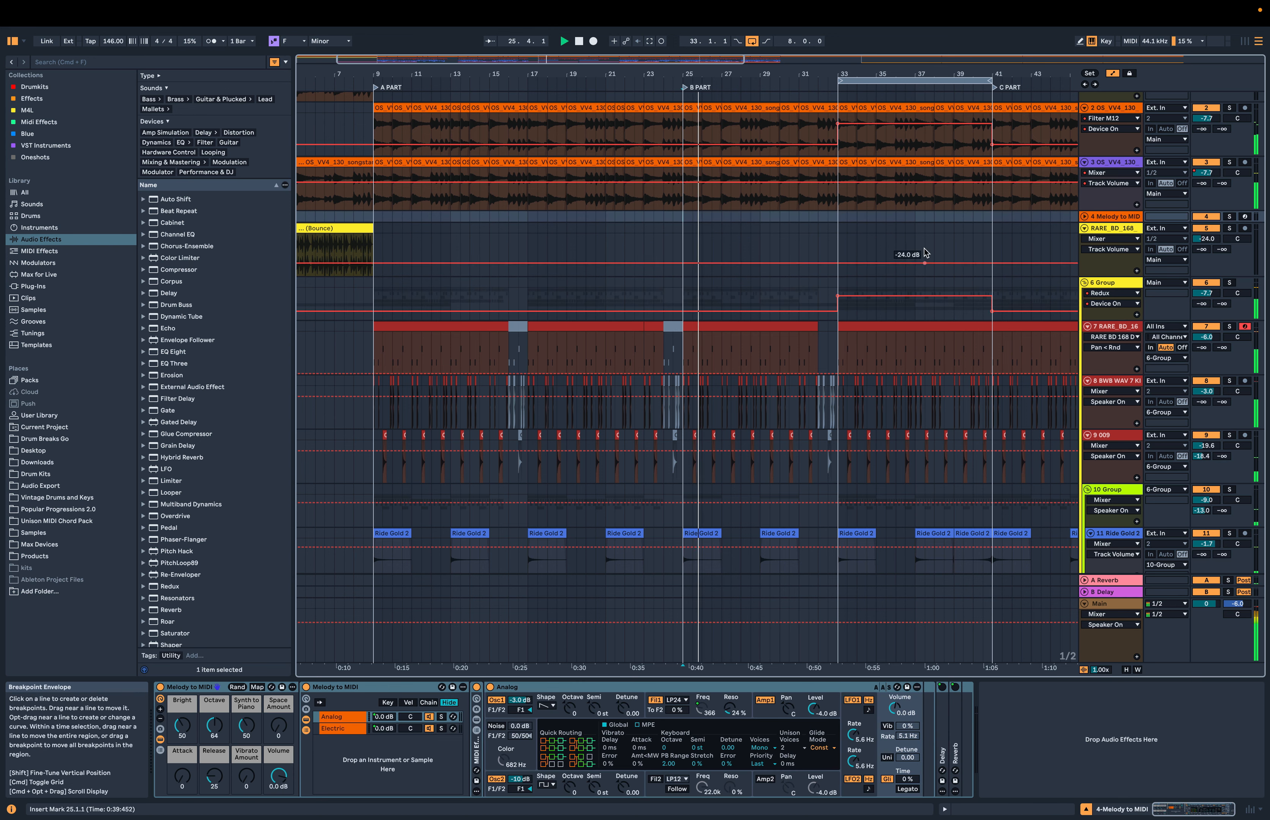
pyautogui.press('super+l')
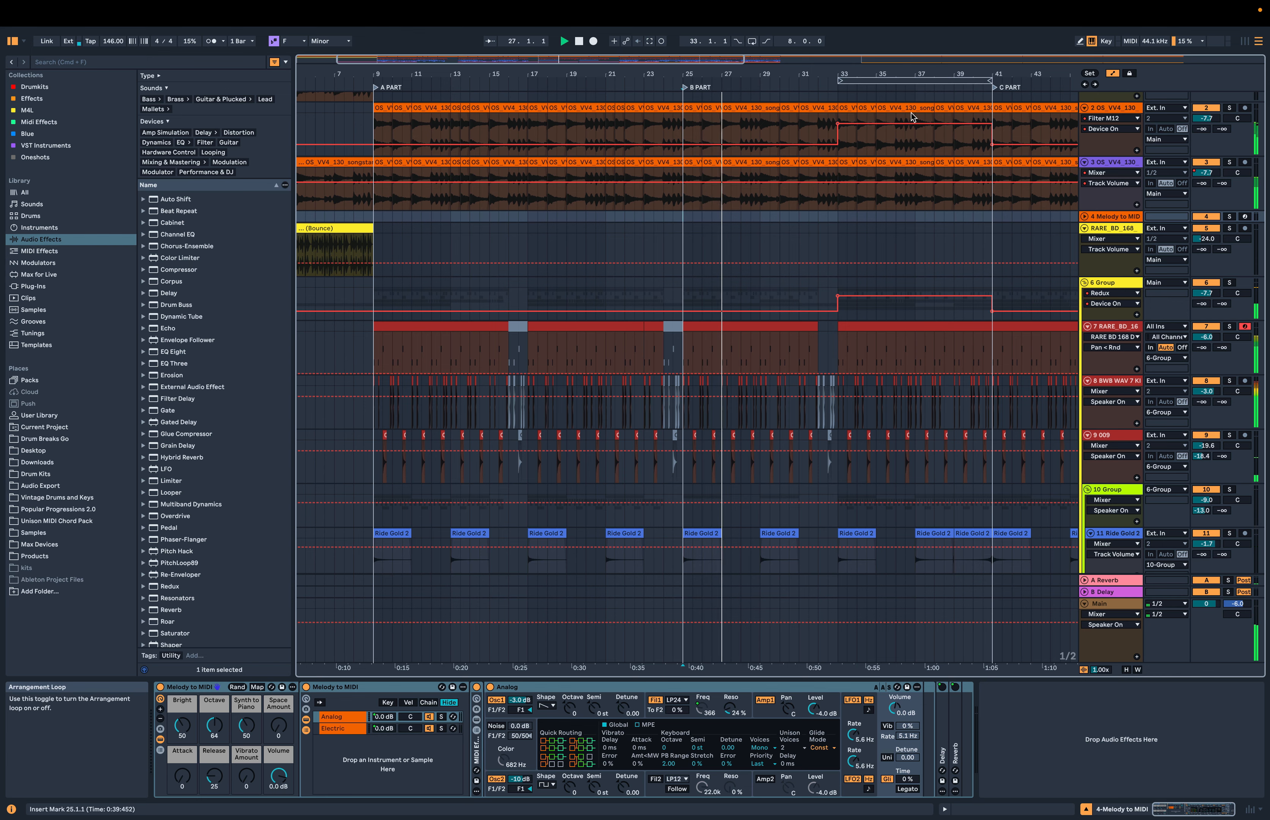
# Move the arrangement loop region to the C PART at bar 41 and extend it to bar 57 during playback
pyautogui.scroll(-5, 912, 117)
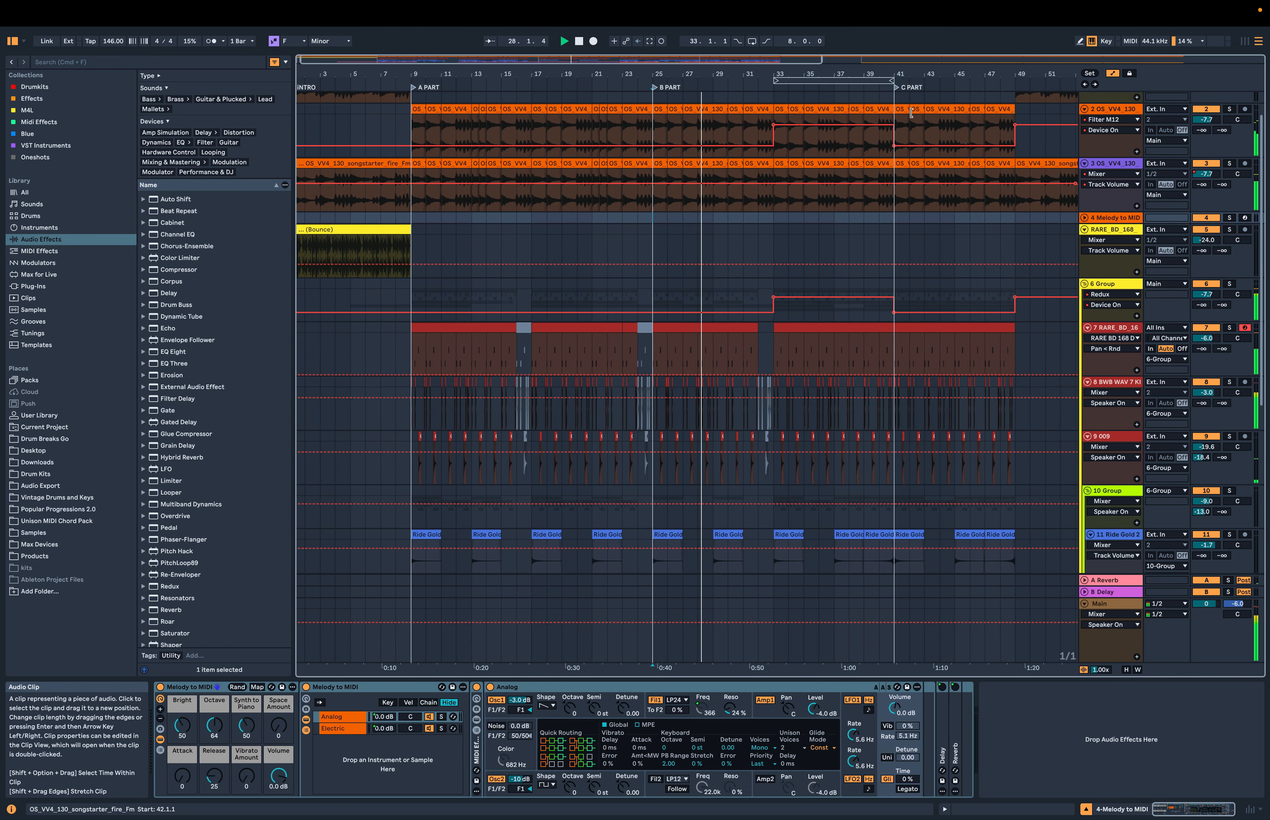
pyautogui.scroll(-2, 911, 114)
pyautogui.hscroll(3, 911, 113)
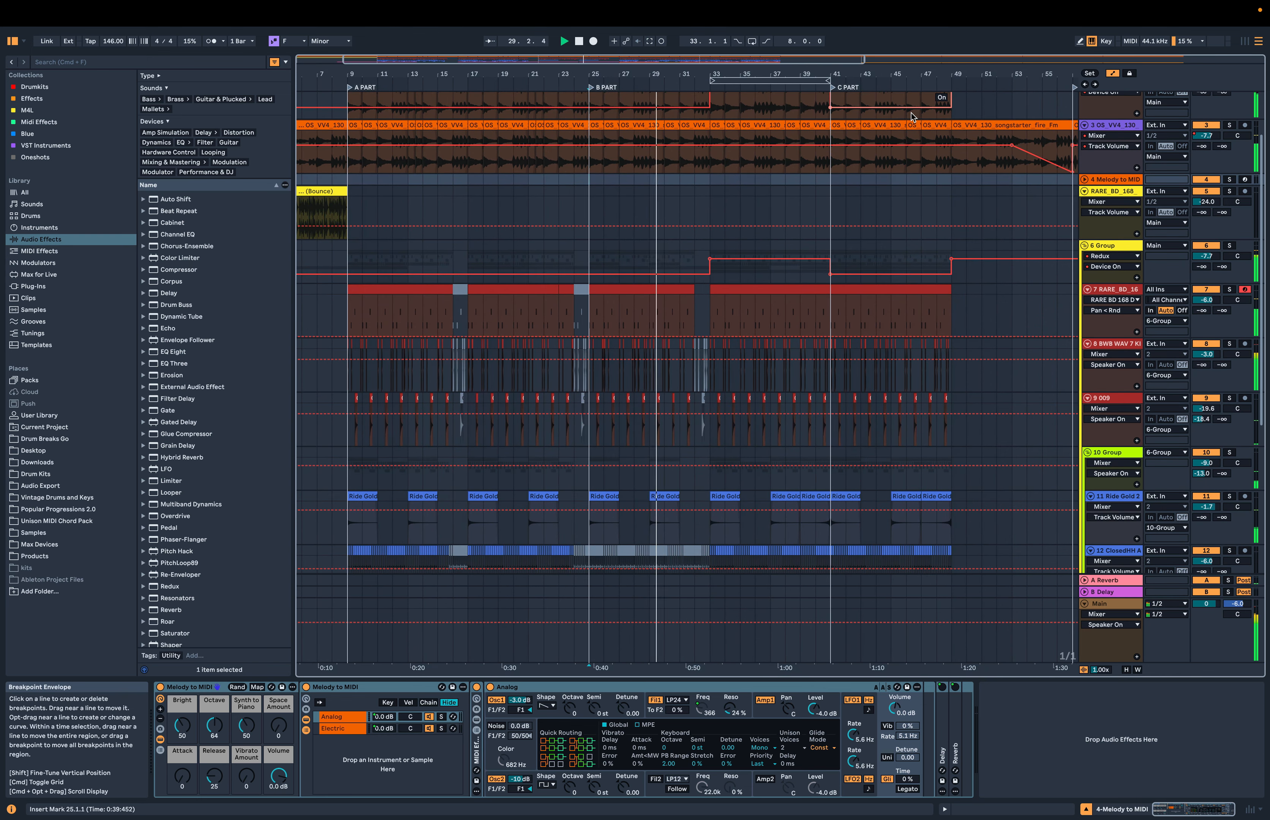
pyautogui.hscroll(3, 911, 117)
pyautogui.scroll(1, 911, 117)
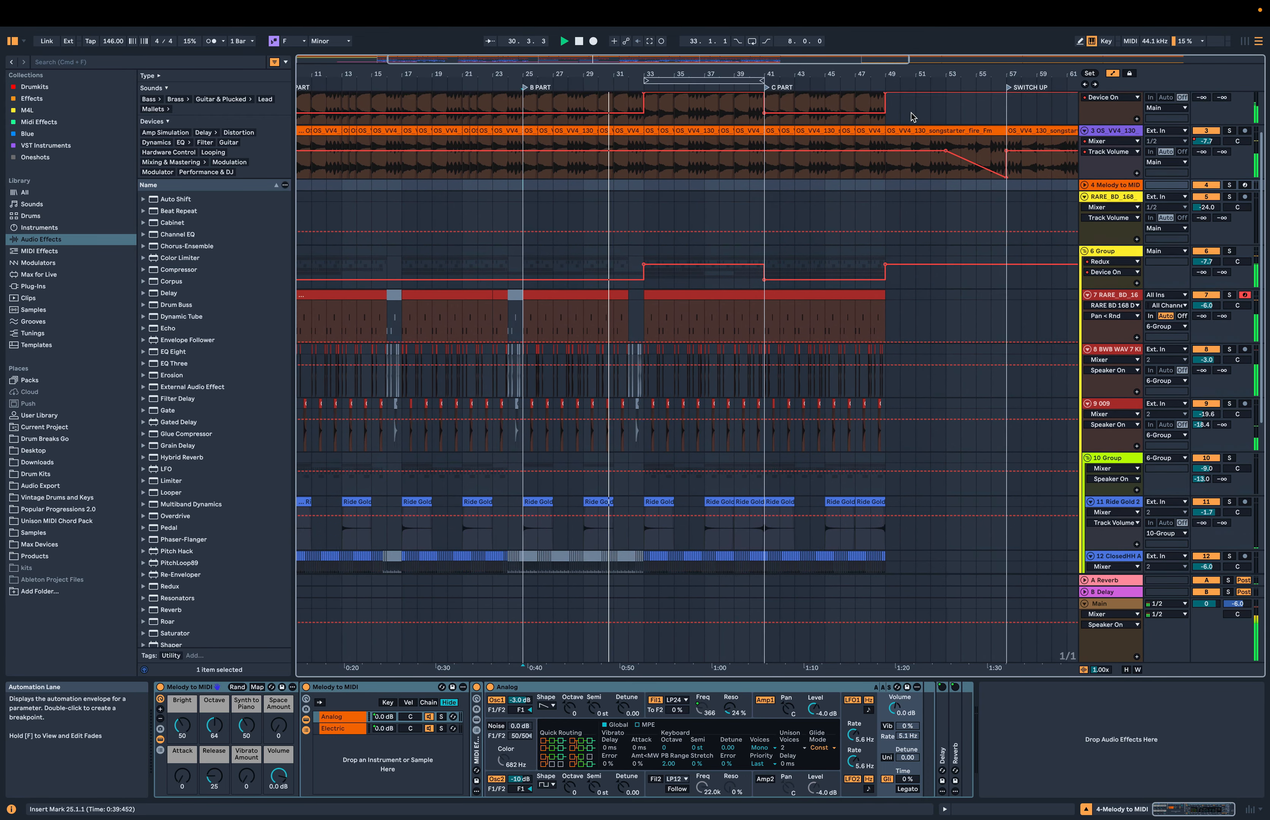
pyautogui.scroll(3, 911, 117)
pyautogui.hscroll(2, 911, 117)
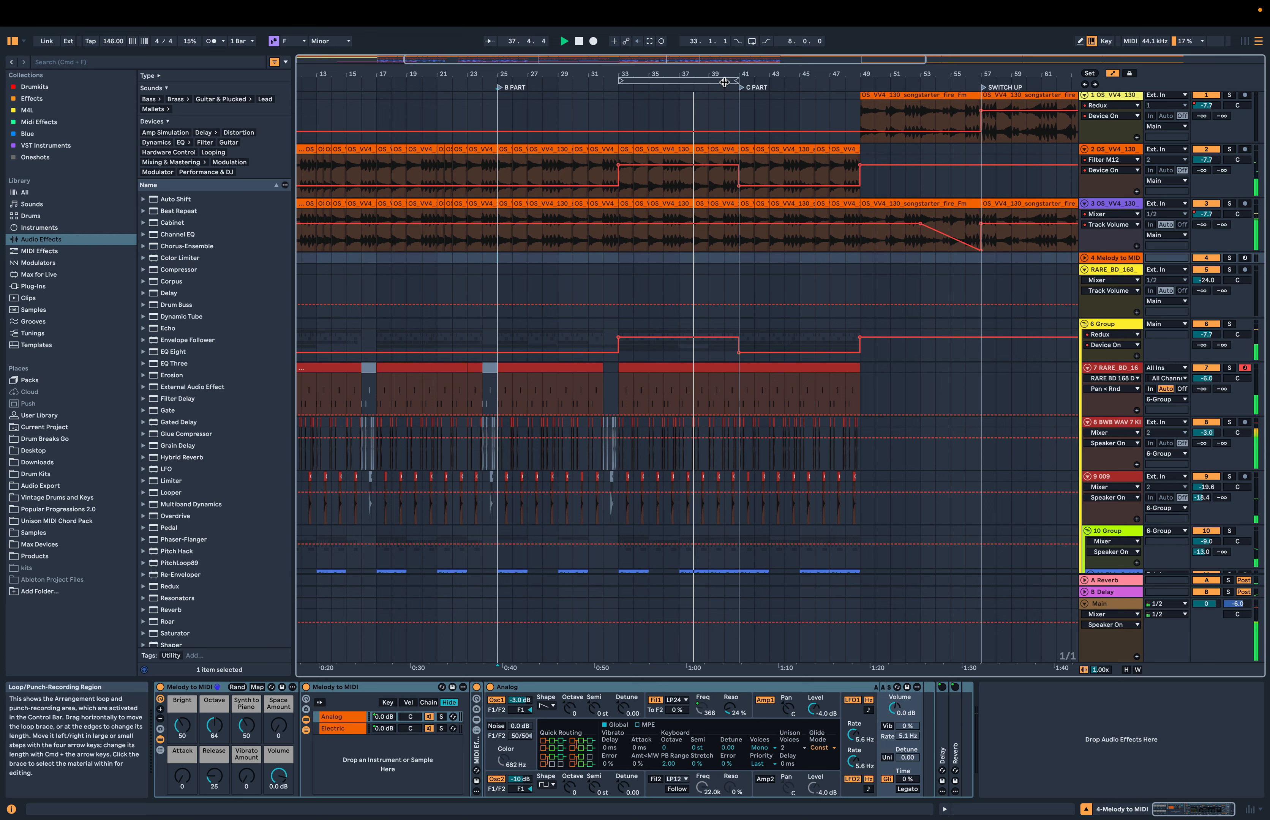
pyautogui.moveTo(729, 81); pyautogui.dragTo(848, 90)
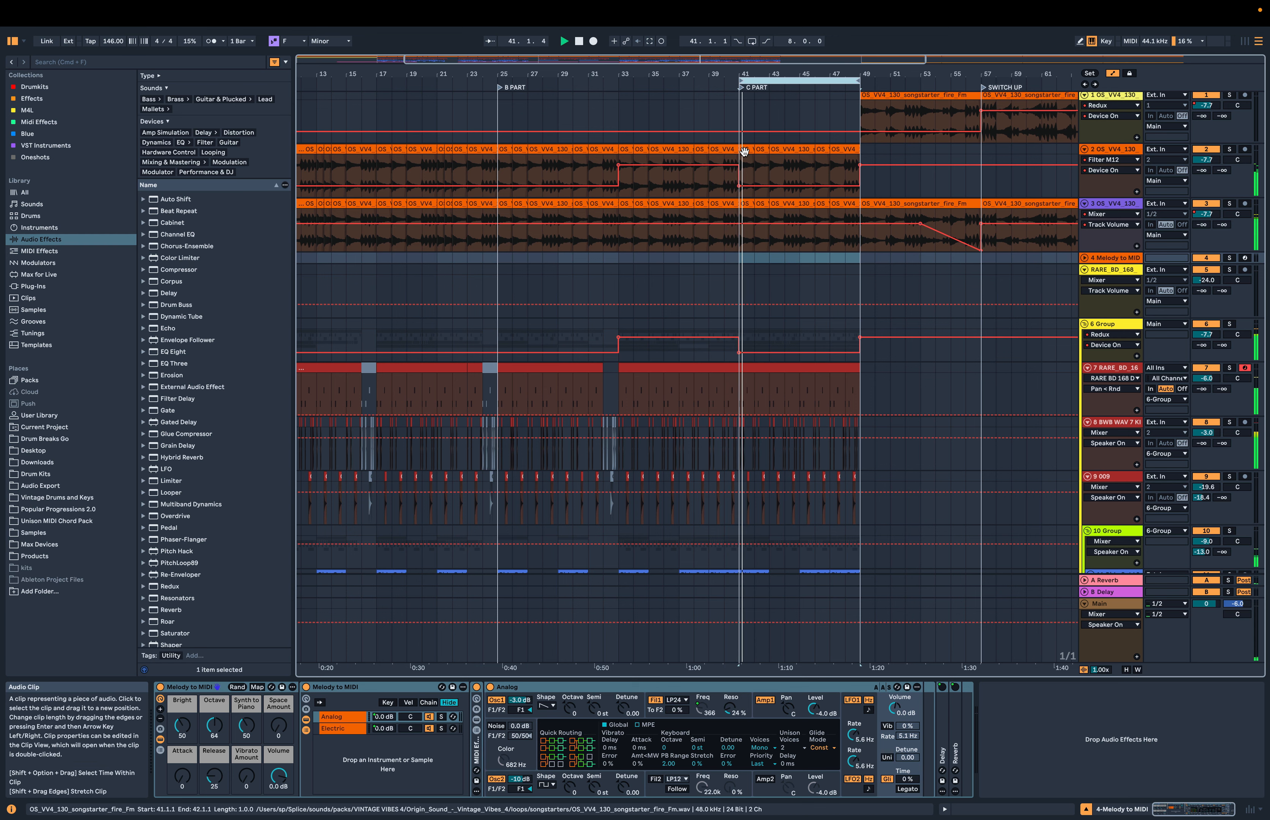
pyautogui.scroll(-5, 749, 165)
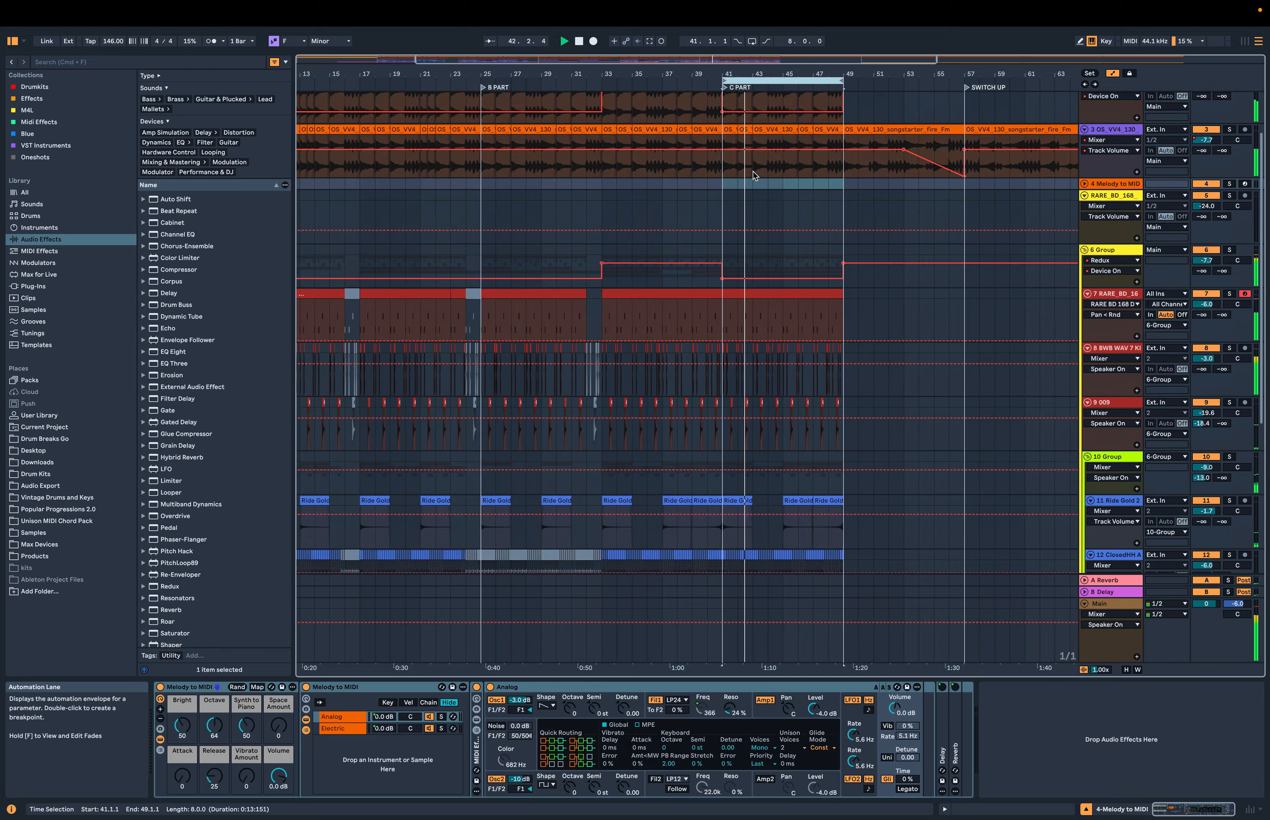
pyautogui.scroll(5, 754, 176)
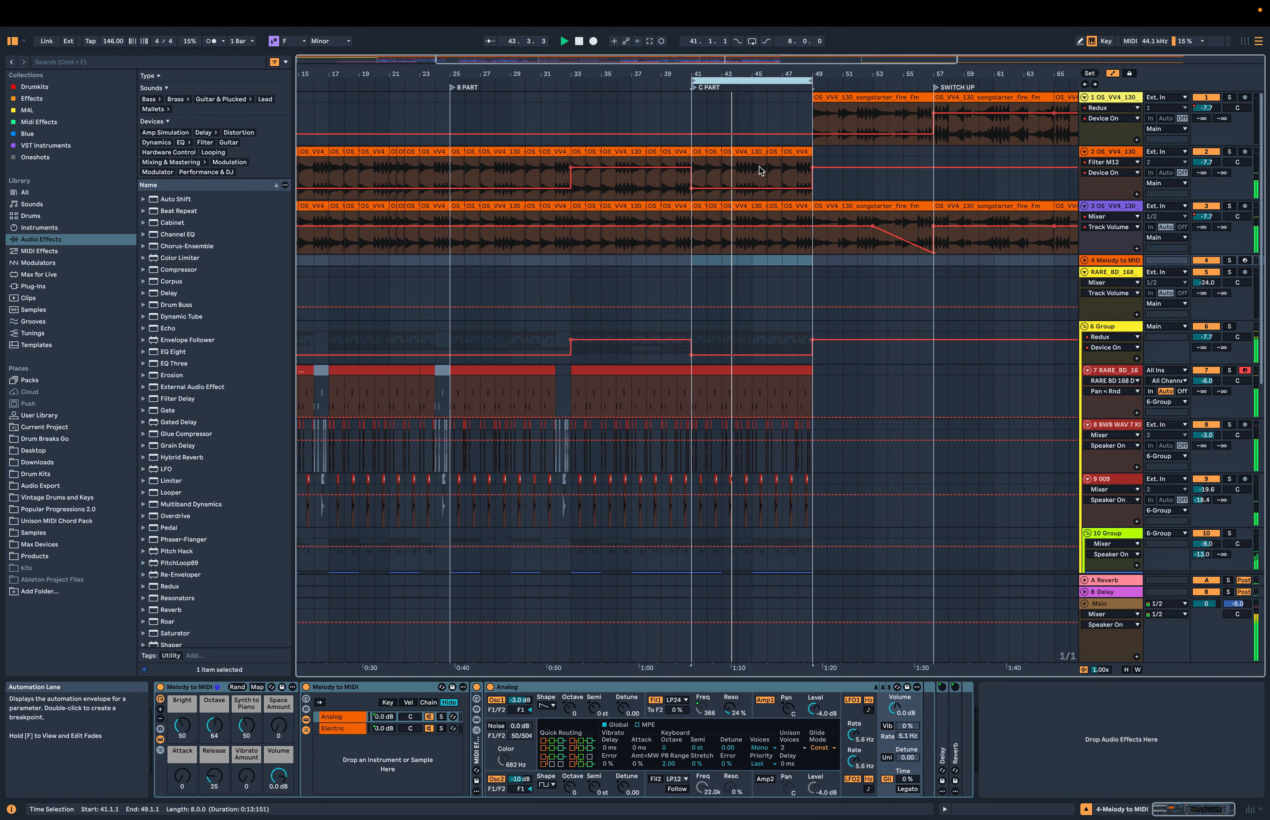
pyautogui.moveTo(809, 83); pyautogui.dragTo(932, 83)
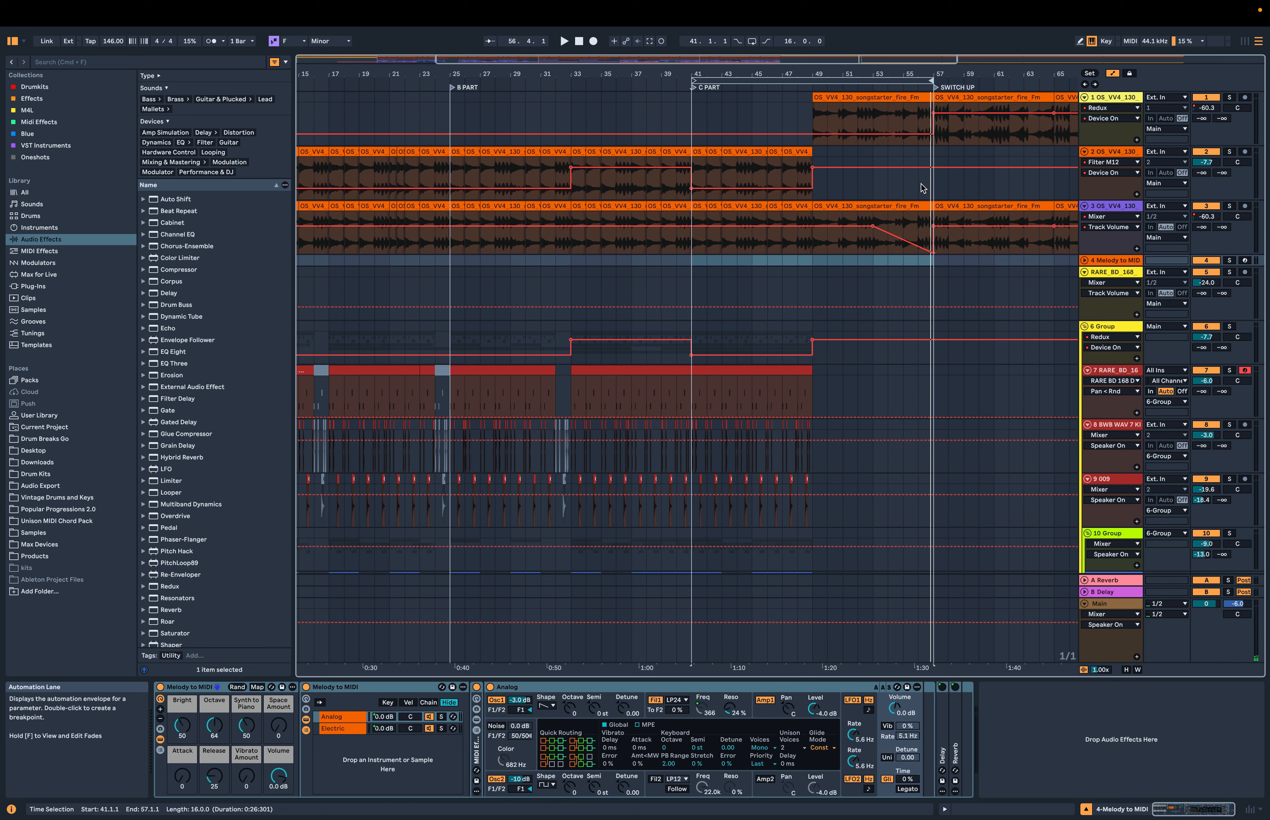
# Display the Track Volume automation of track 1 to examine its fade before the SWITCH UP
pyautogui.click(1208, 108)
pyautogui.rightClick(1208, 108)
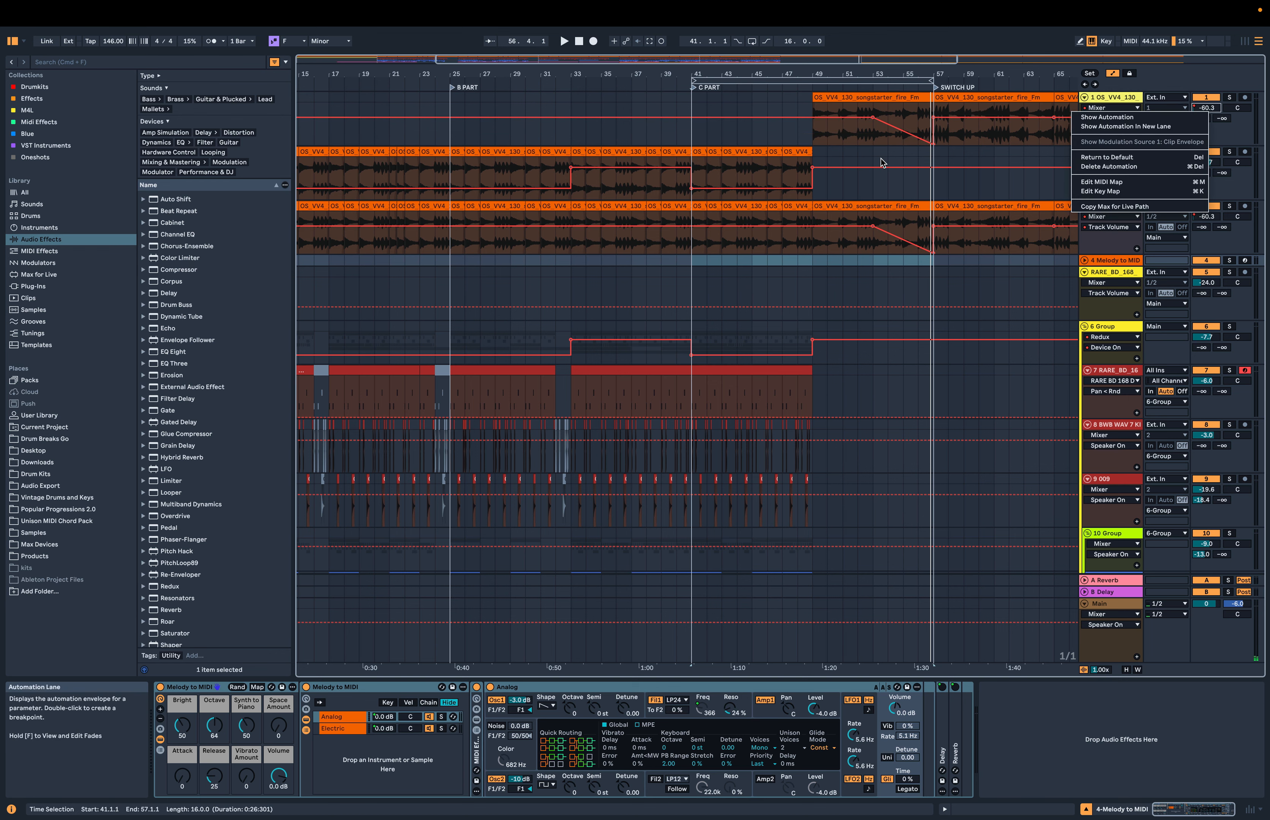
pyautogui.click(890, 193)
# Fold the 6 Group, set the loop region to the SWITCH UP from bar 57 to 89, and select track 3's clip at bar 73 during playback
pyautogui.hscroll(4, 890, 193)
pyautogui.scroll(-5, 890, 193)
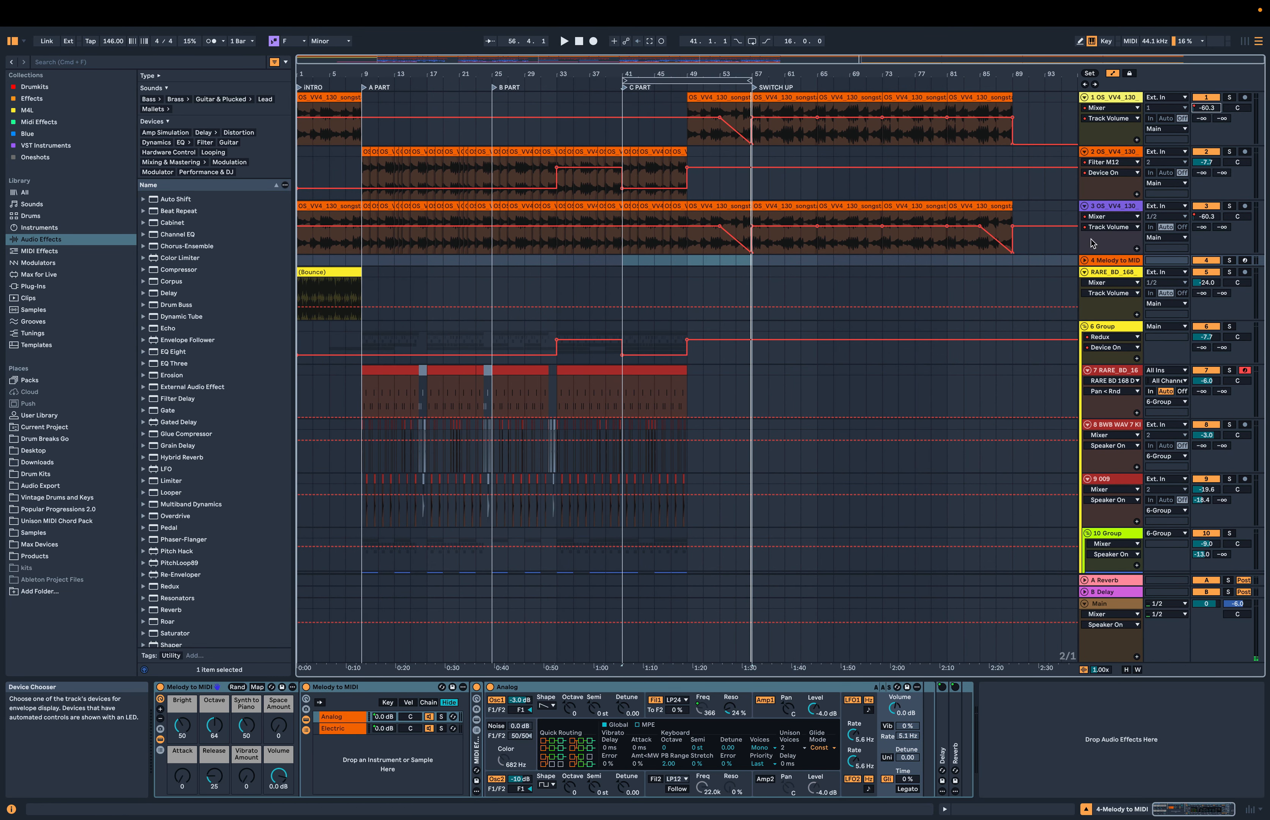
pyautogui.click(1085, 327)
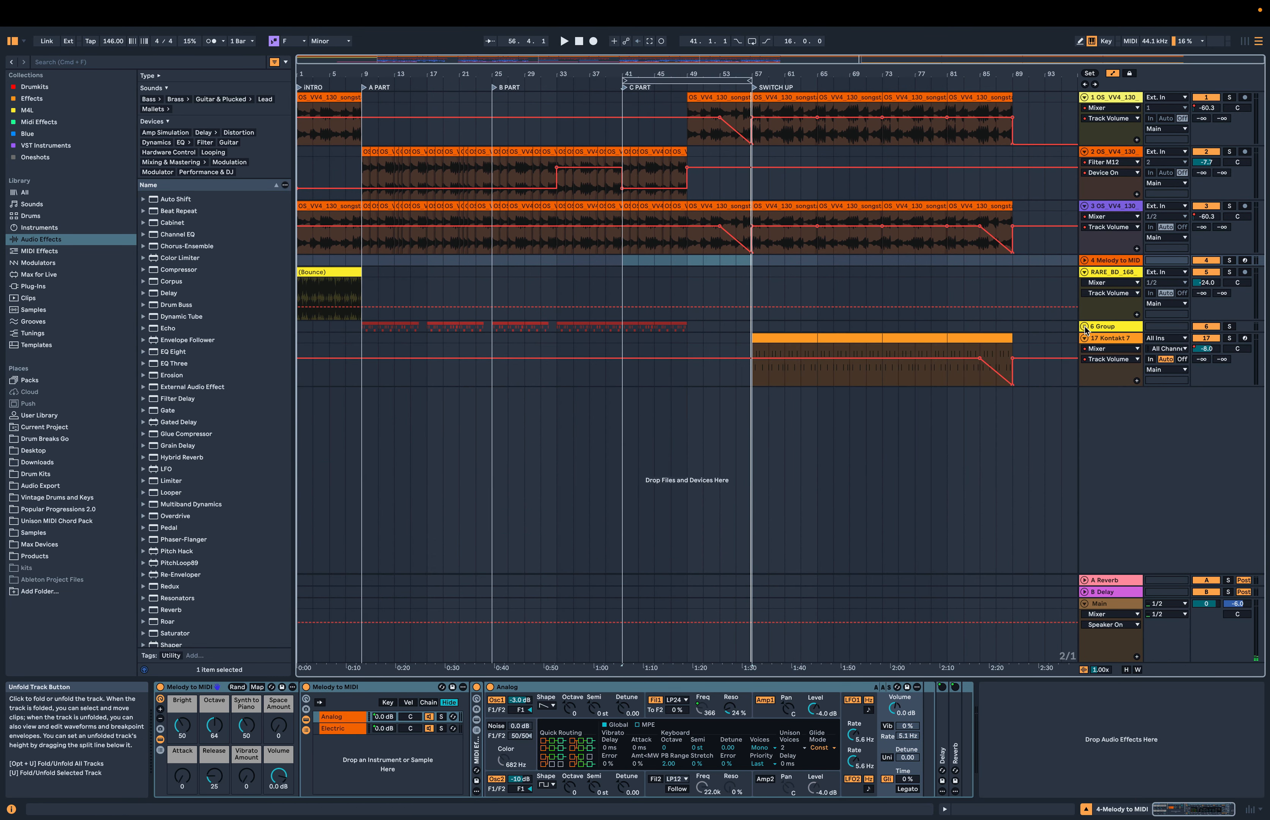
pyautogui.moveTo(746, 77); pyautogui.dragTo(1005, 79)
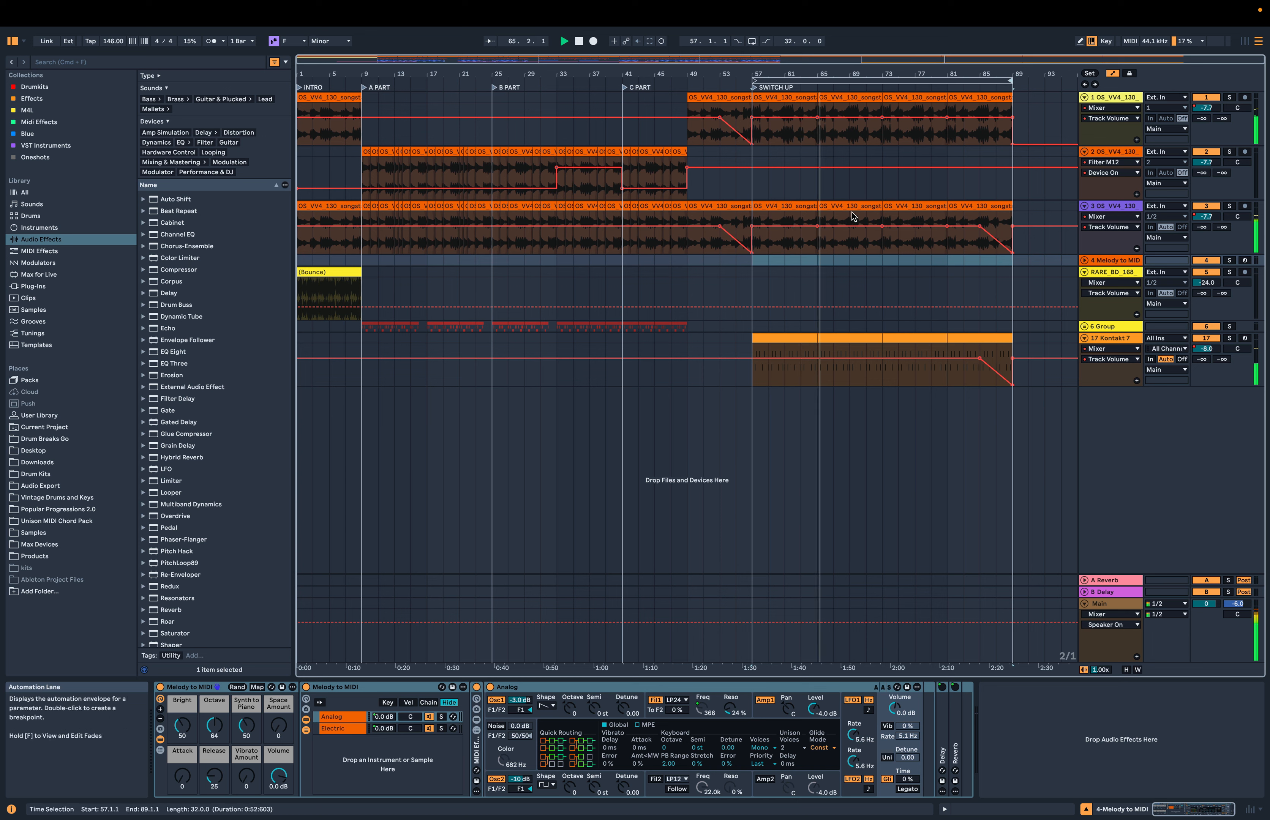
pyautogui.click(891, 207)
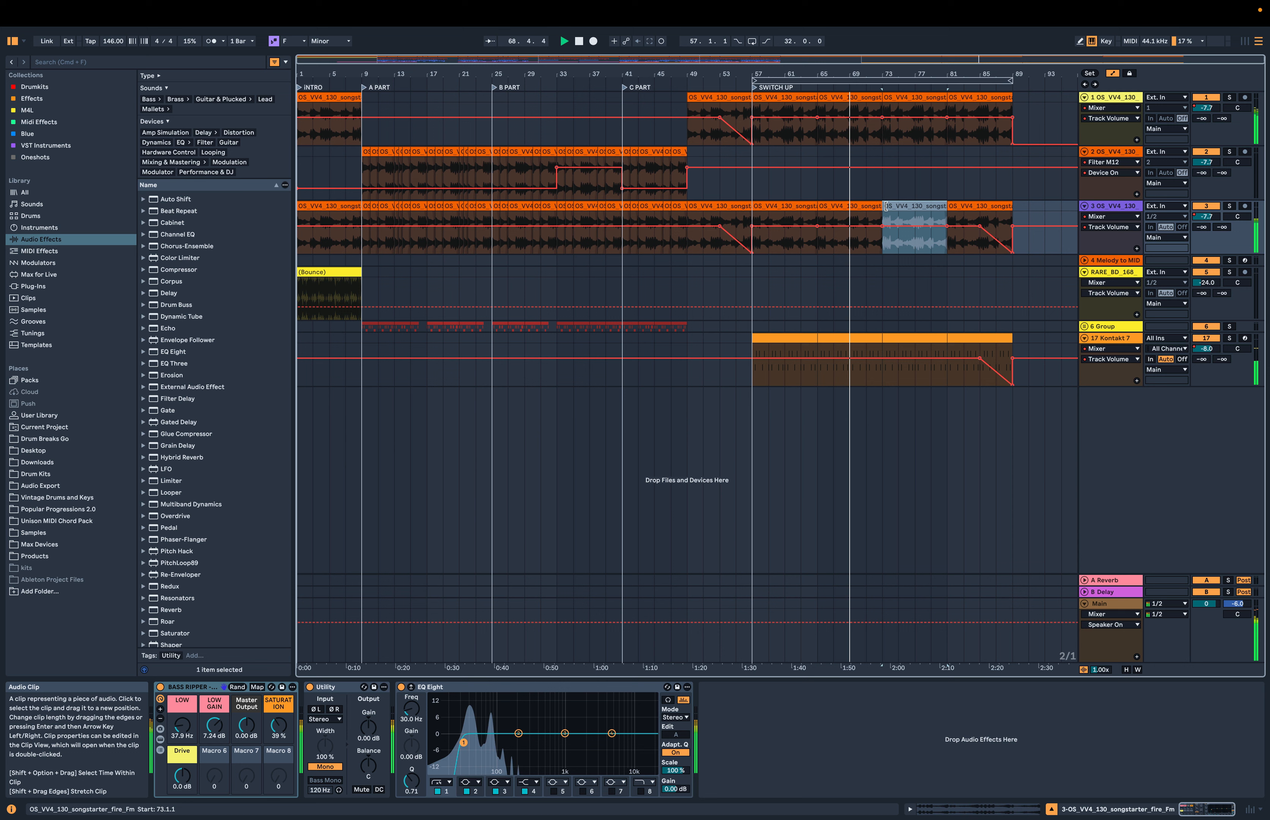
# Trim the start of track 3's clip at bar 73 to bar 75, leaving a two-bar gap, and stop playback
pyautogui.moveTo(889, 207); pyautogui.dragTo(894, 209)
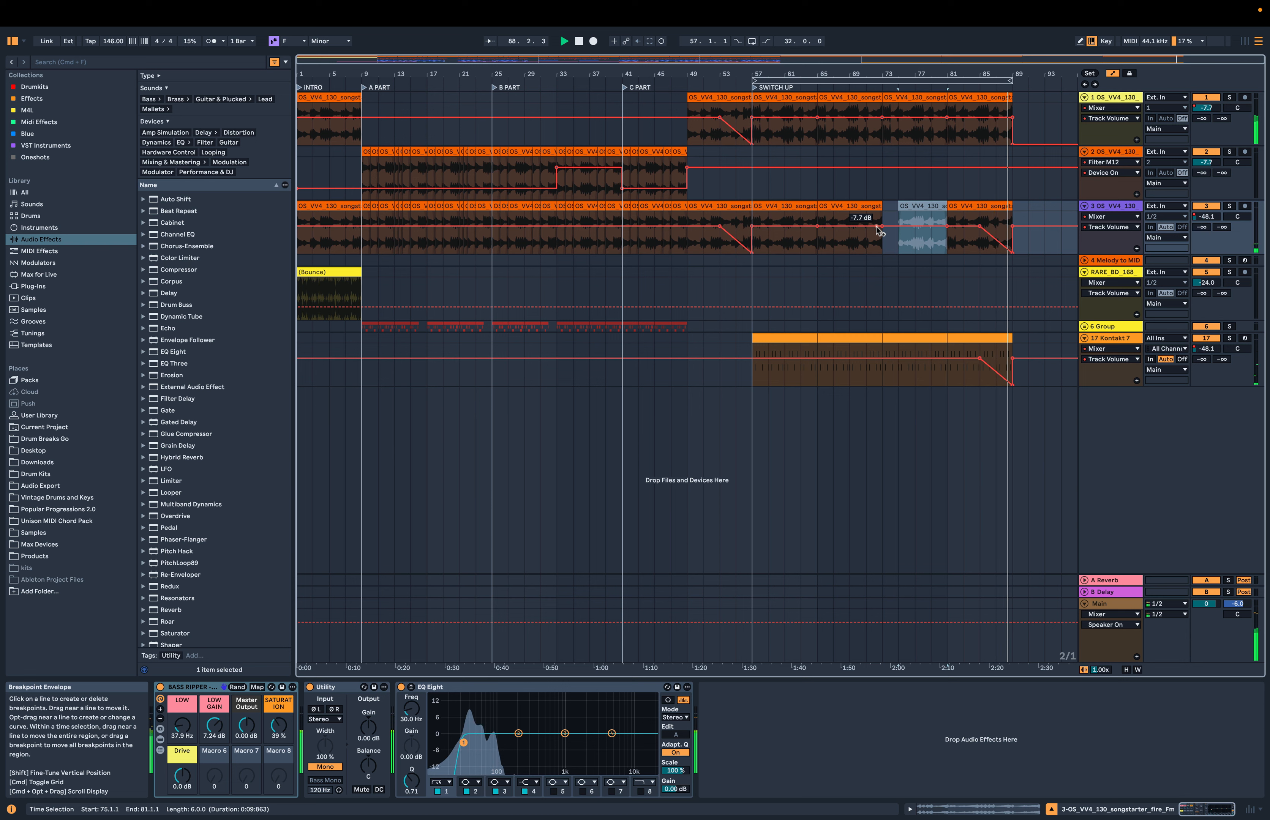
pyautogui.press('space')
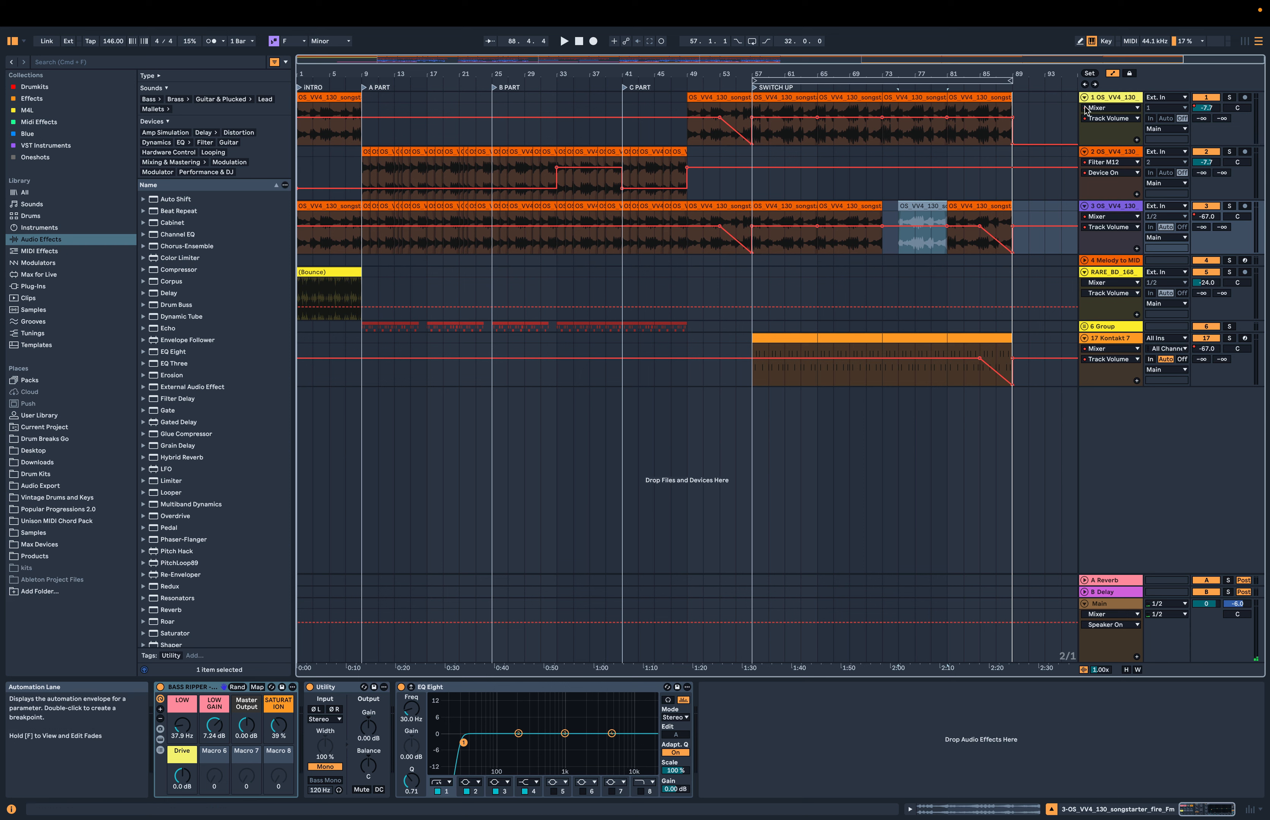
# Solo track 1, play its SWITCH UP section around bar 75, stop, and open the clip's details
pyautogui.click(1102, 98)
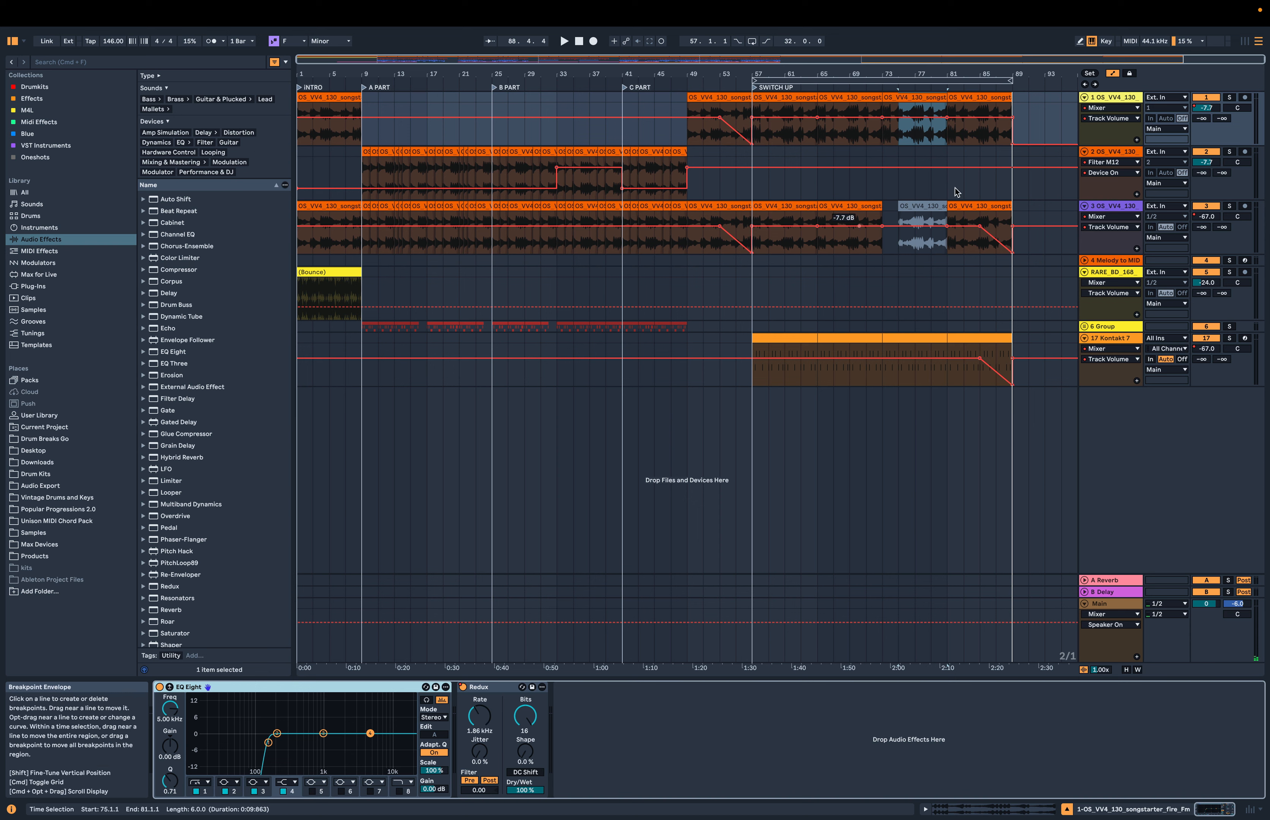
pyautogui.click(1230, 98)
pyautogui.press('space')
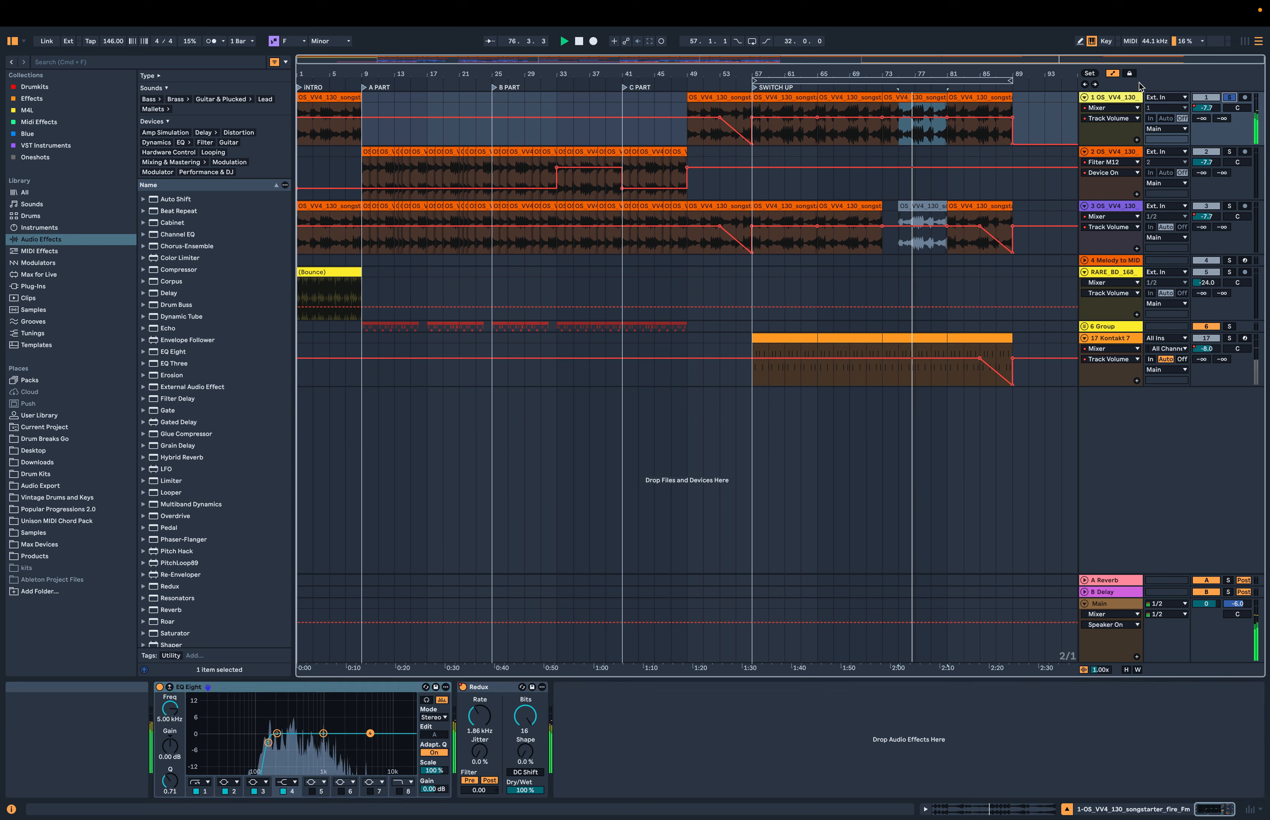
pyautogui.press('space')
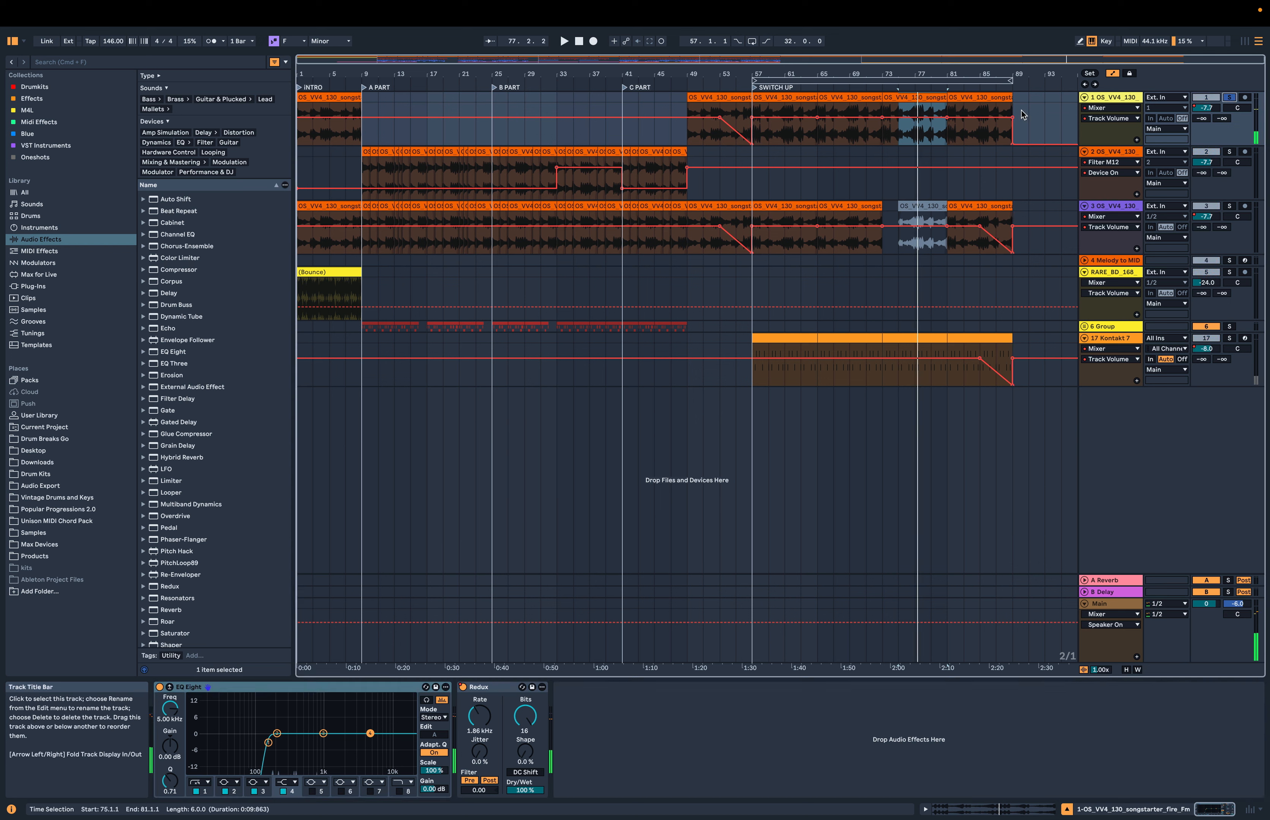
pyautogui.doubleClick(932, 97)
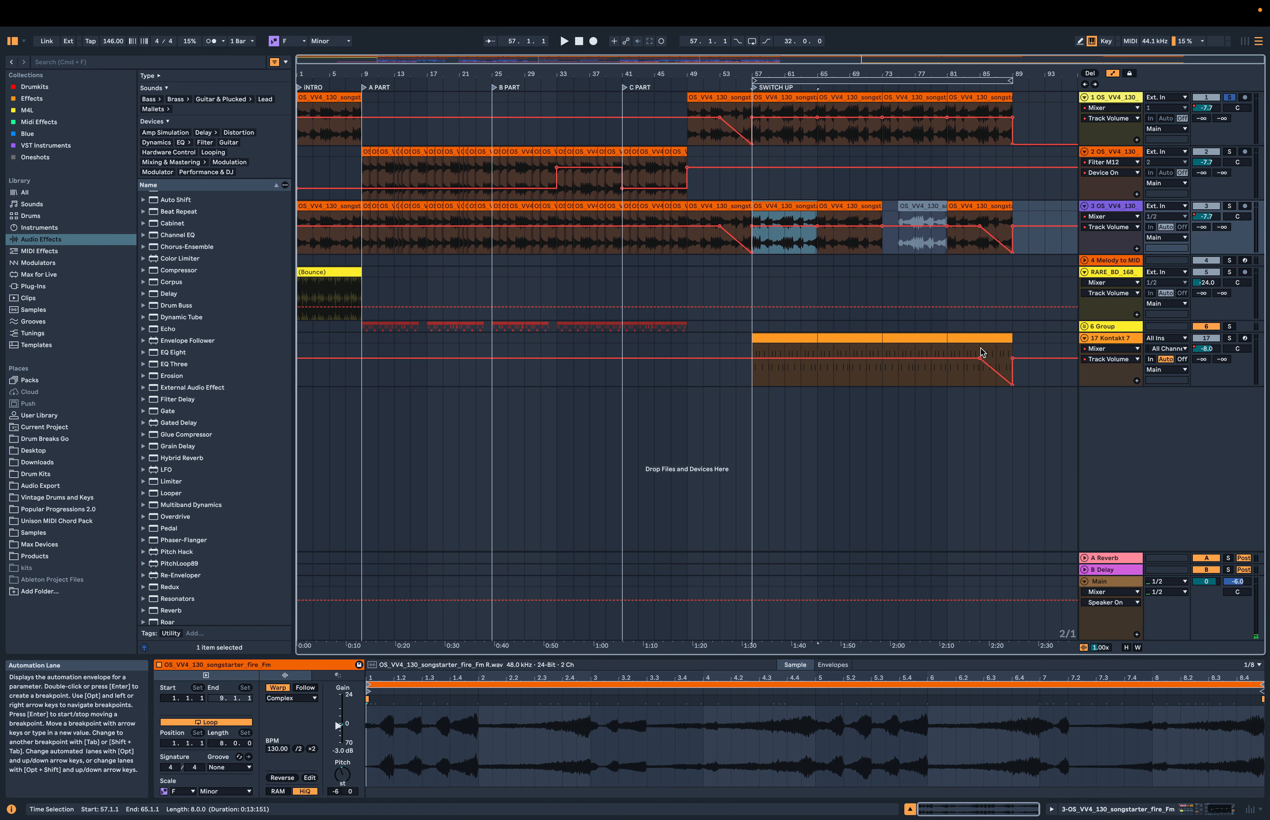
# Open track 17's Kontakt 7 instrument, switch off its Redux effect, and move the plug-in window clear of the track mixer controls
pyautogui.click(1109, 340)
pyautogui.doubleClick(1109, 342)
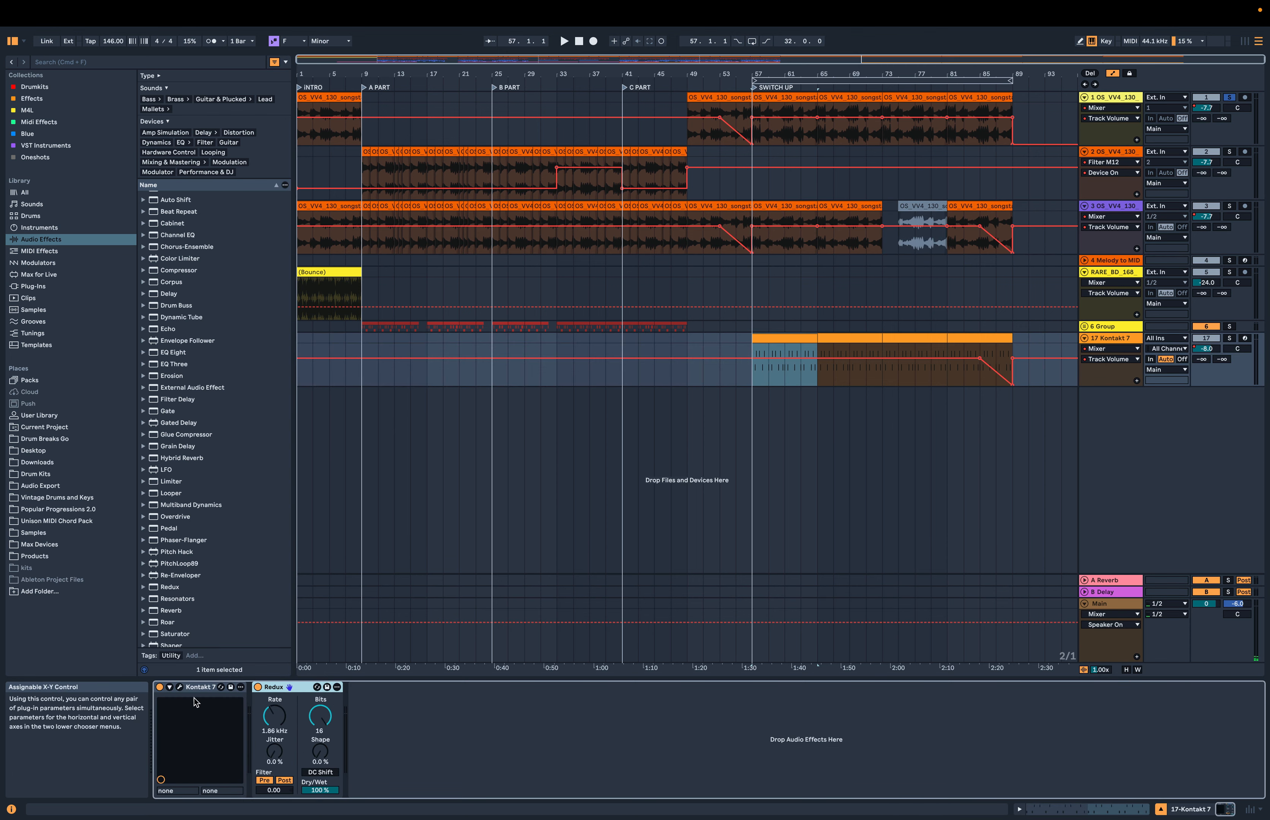
pyautogui.click(180, 687)
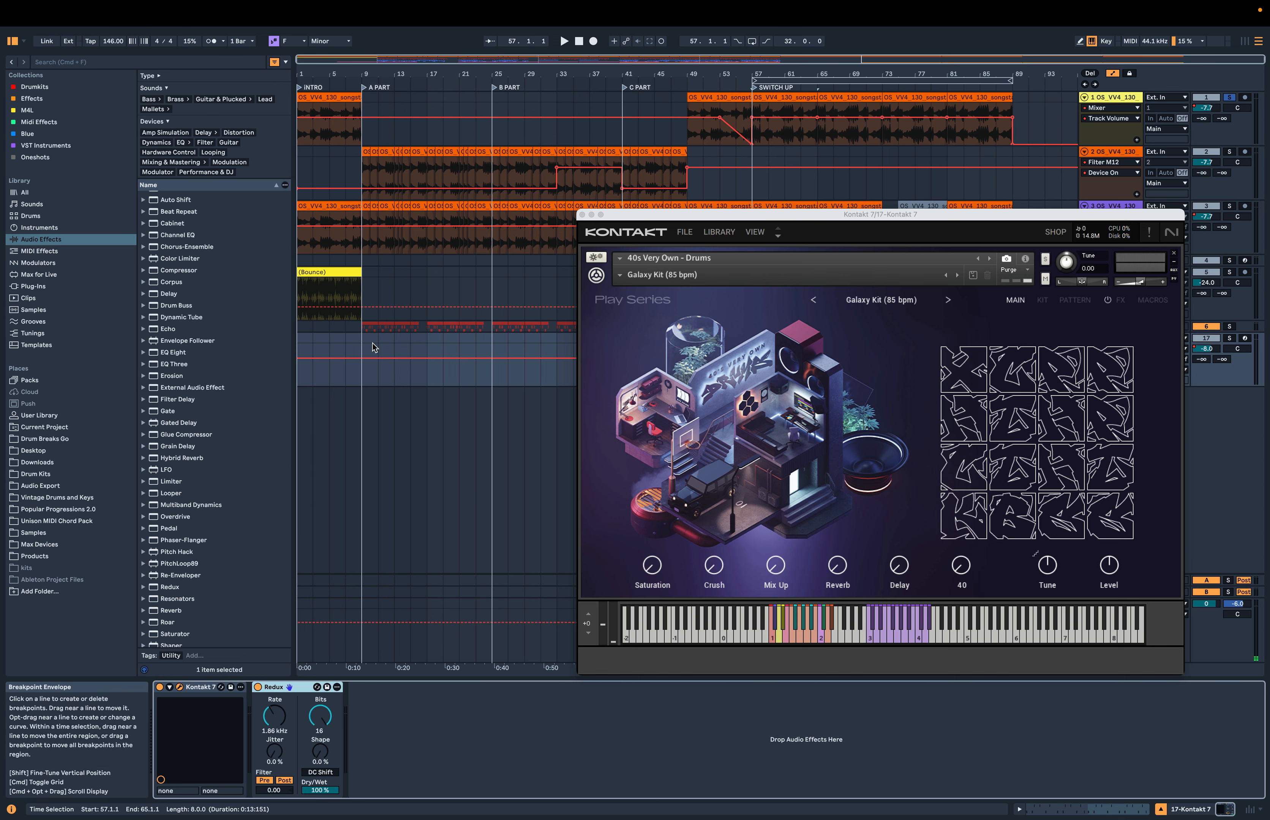
pyautogui.click(258, 687)
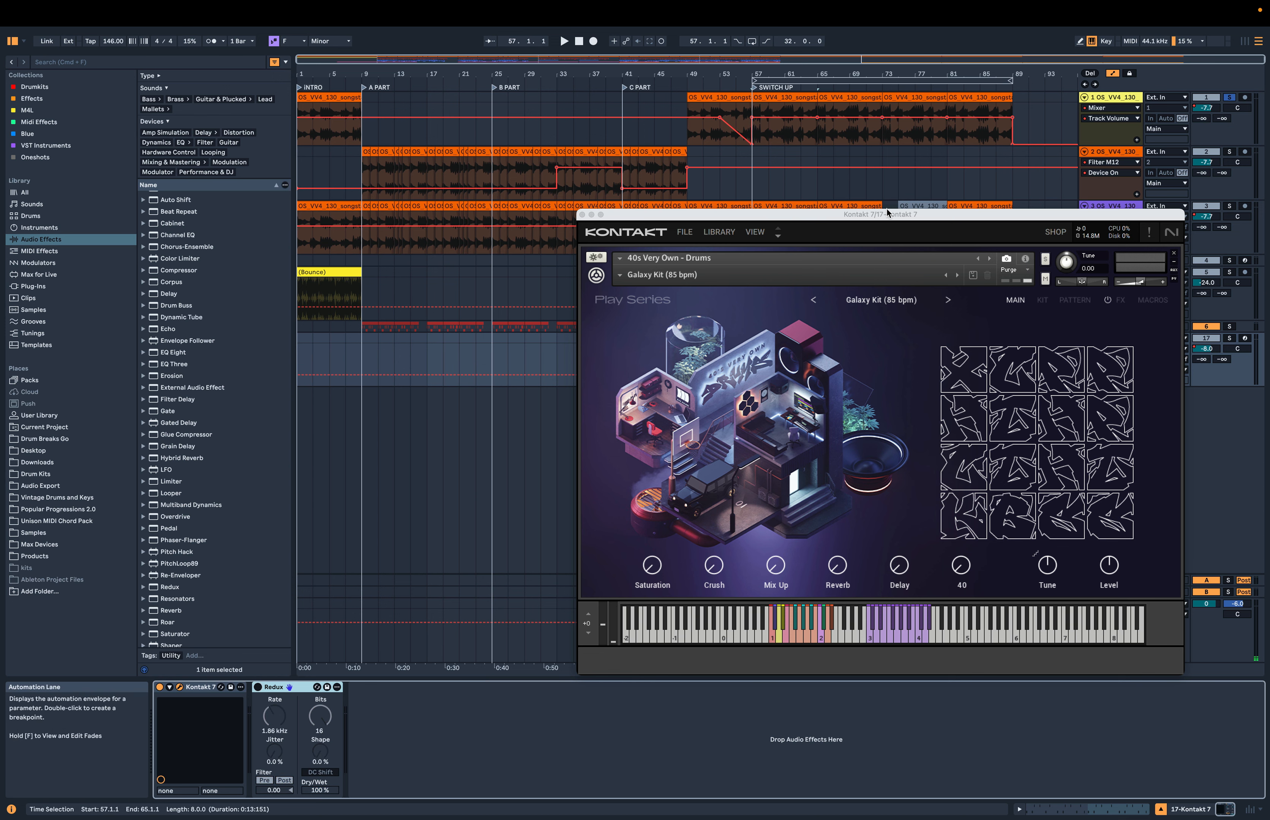
pyautogui.moveTo(887, 214); pyautogui.dragTo(438, 152)
# Solo track 17 and play its drums without Redux, switch Redux back on, and play them again to compare
pyautogui.click(1229, 337)
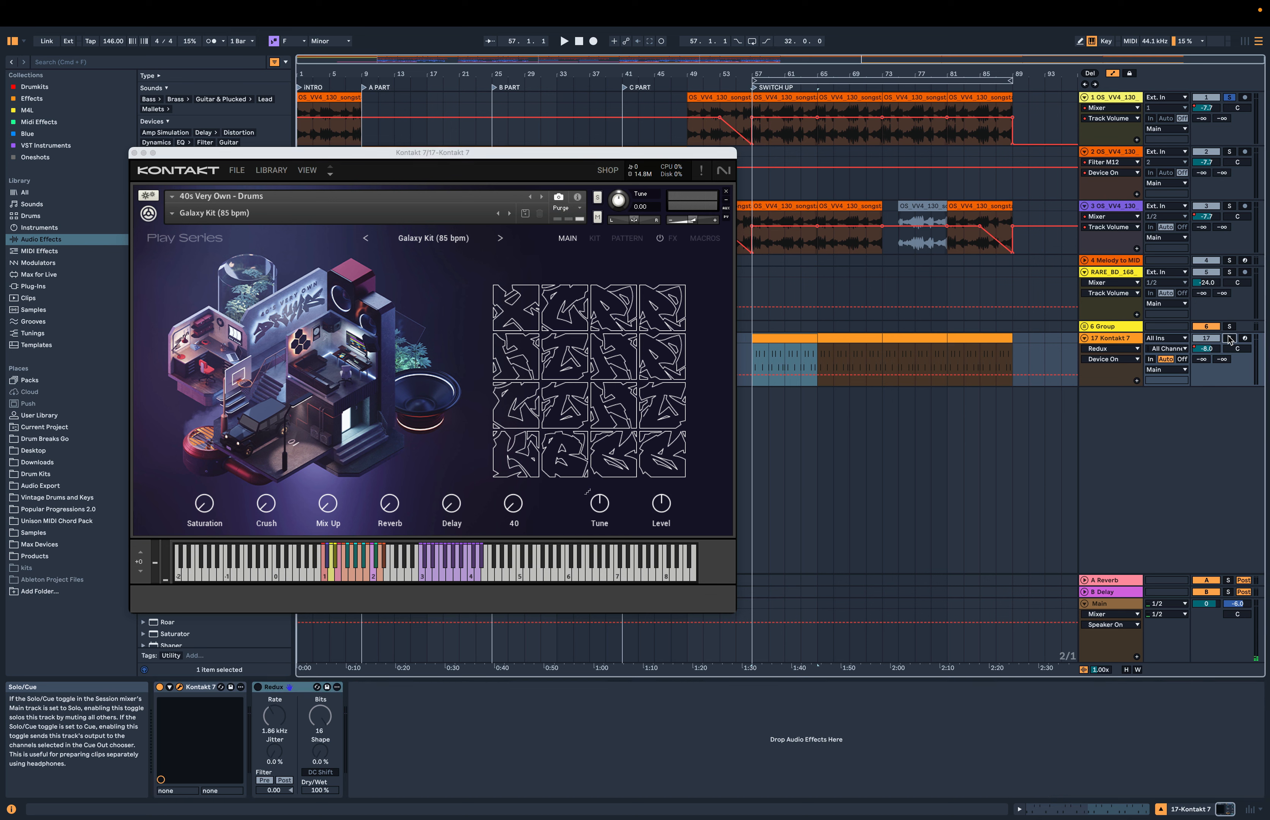
pyautogui.press('space')
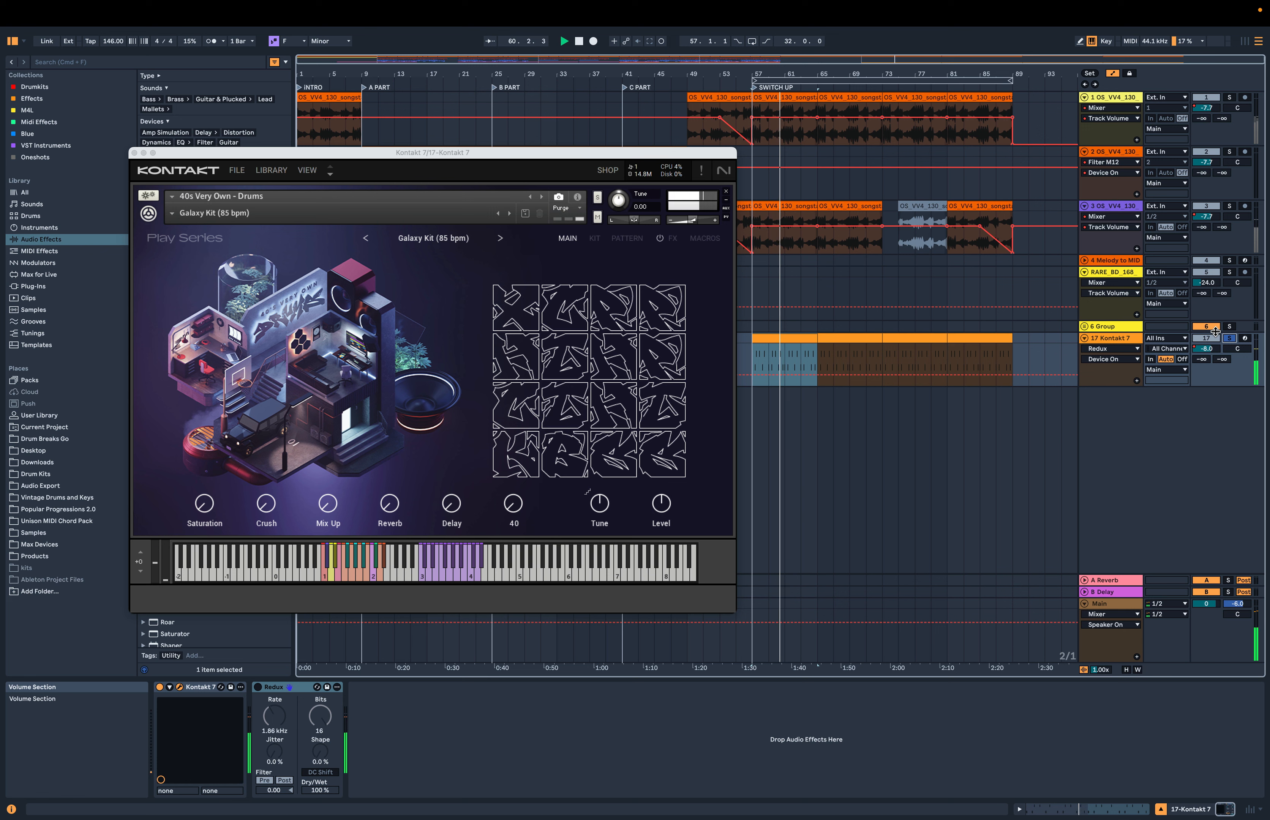
pyautogui.press('space')
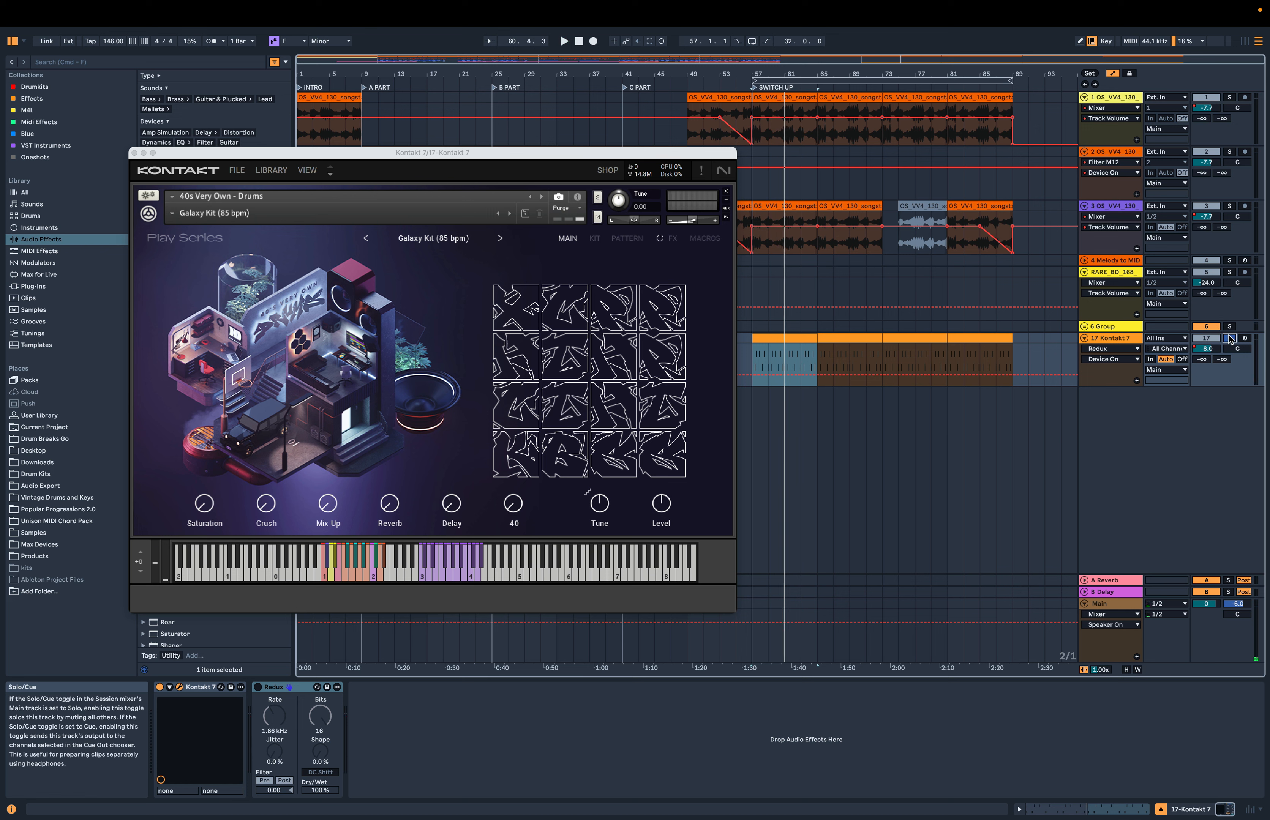
pyautogui.click(257, 687)
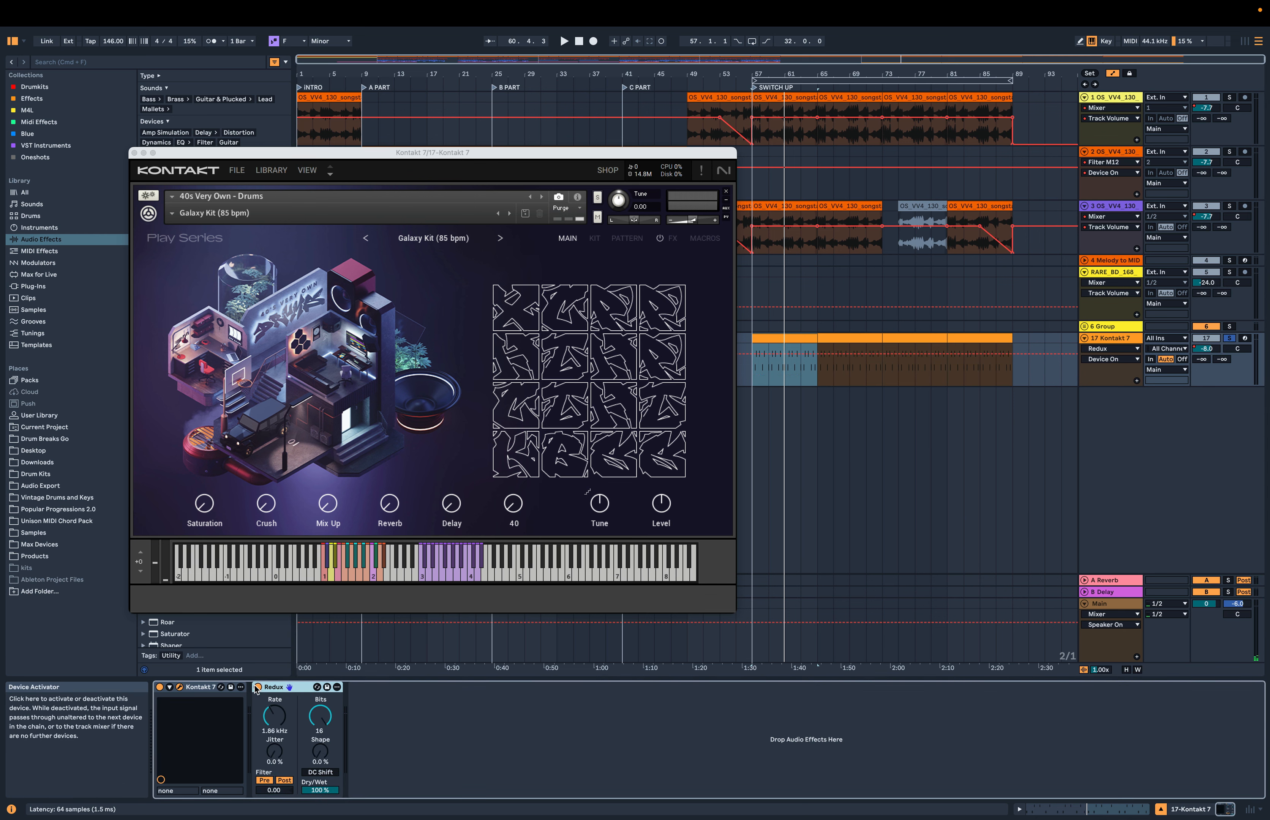
pyautogui.press('space')
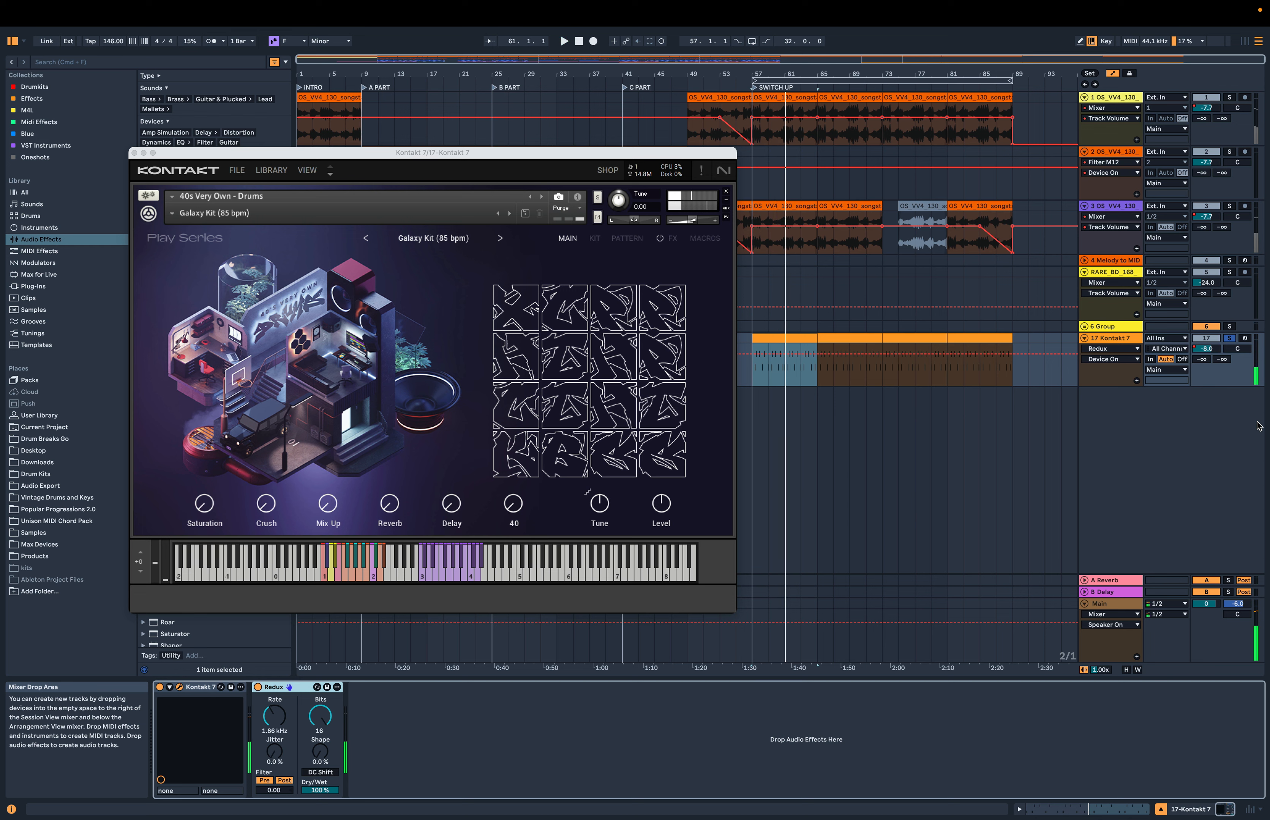
# Show the Main track's SoundShifter Device On automation, close the Kontakt window, and open SoundShifter to examine its pitch settings
pyautogui.click(1120, 608)
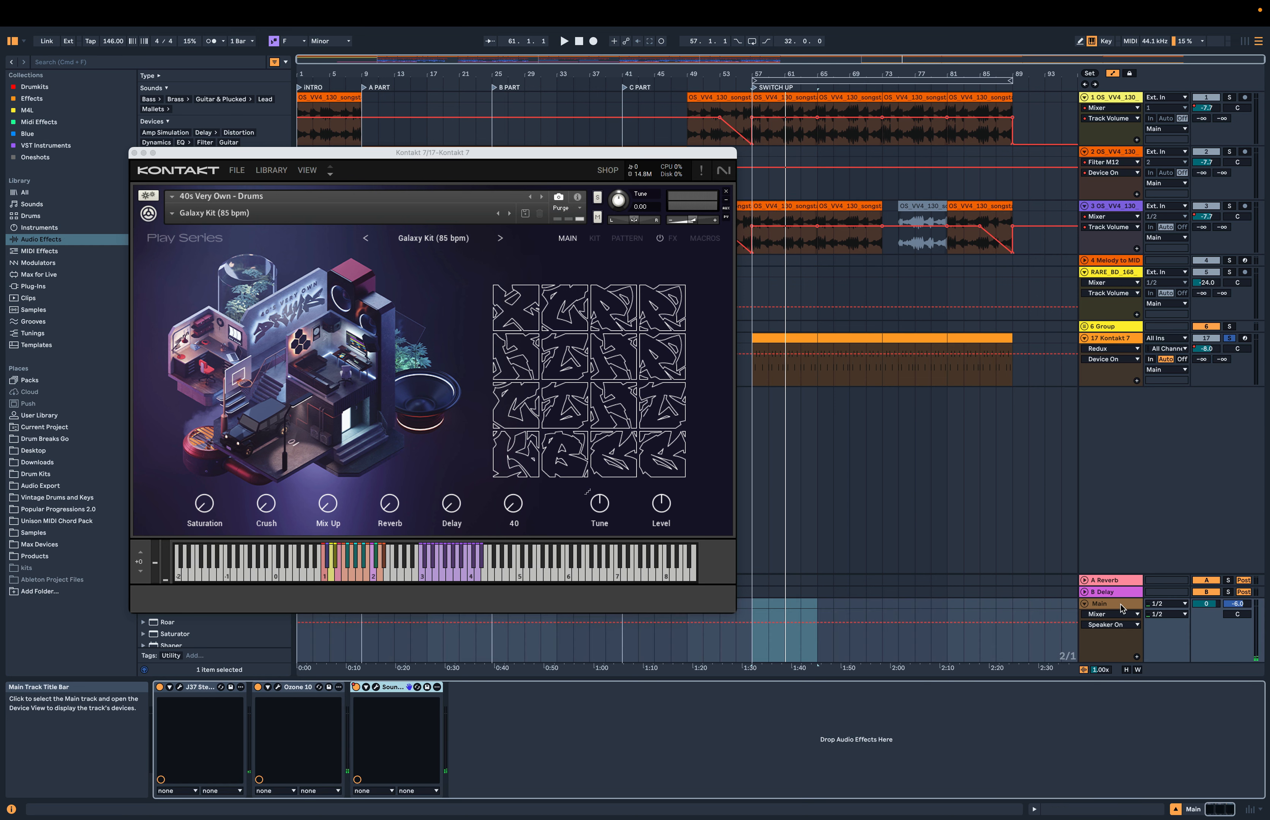
pyautogui.rightClick(357, 690)
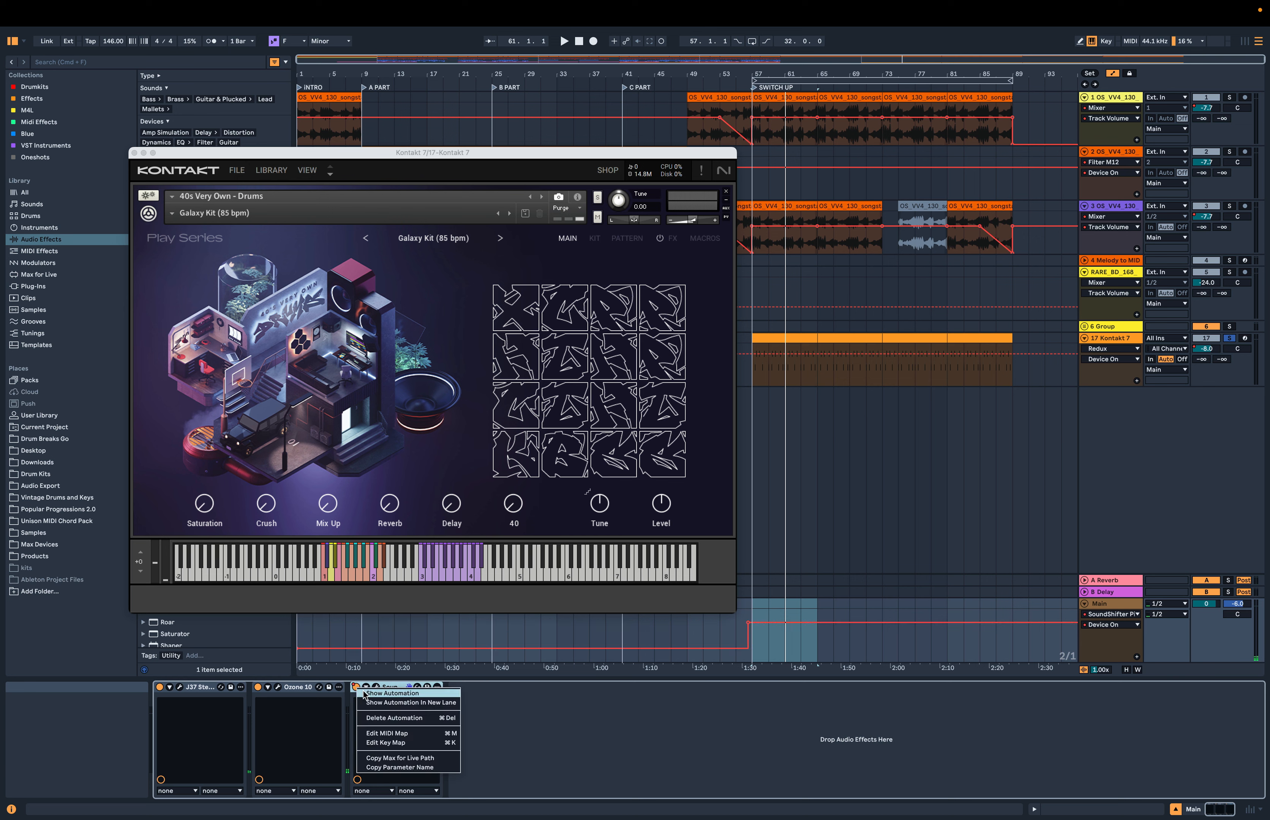
pyautogui.click(364, 695)
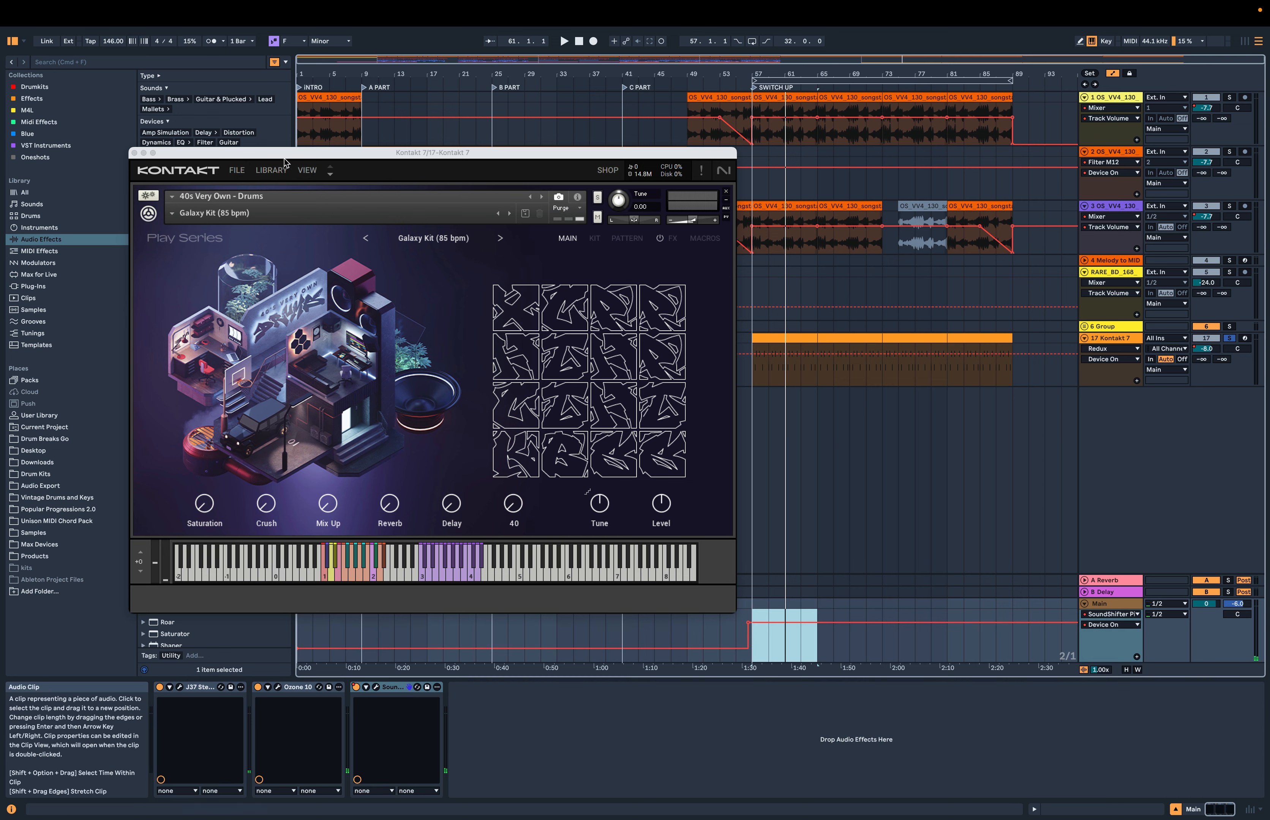
pyautogui.click(134, 153)
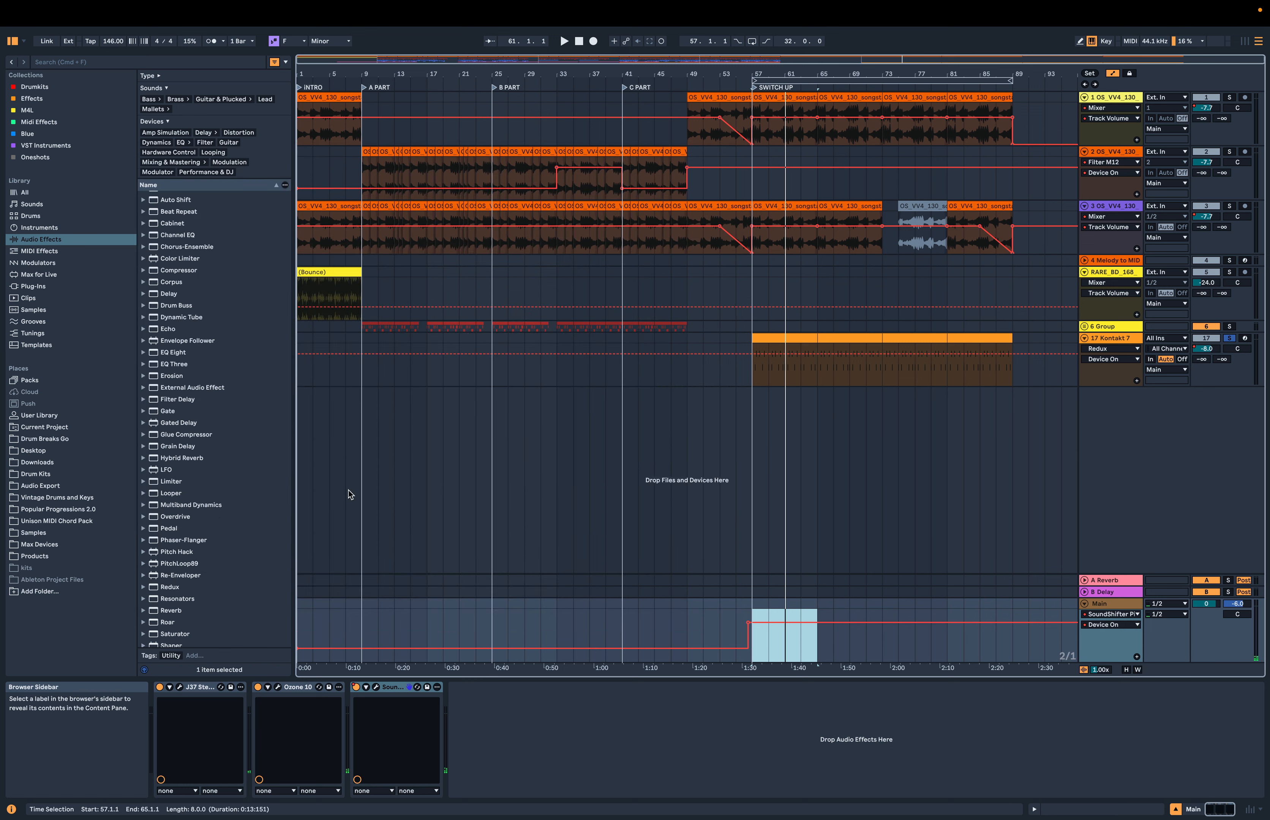
pyautogui.click(374, 688)
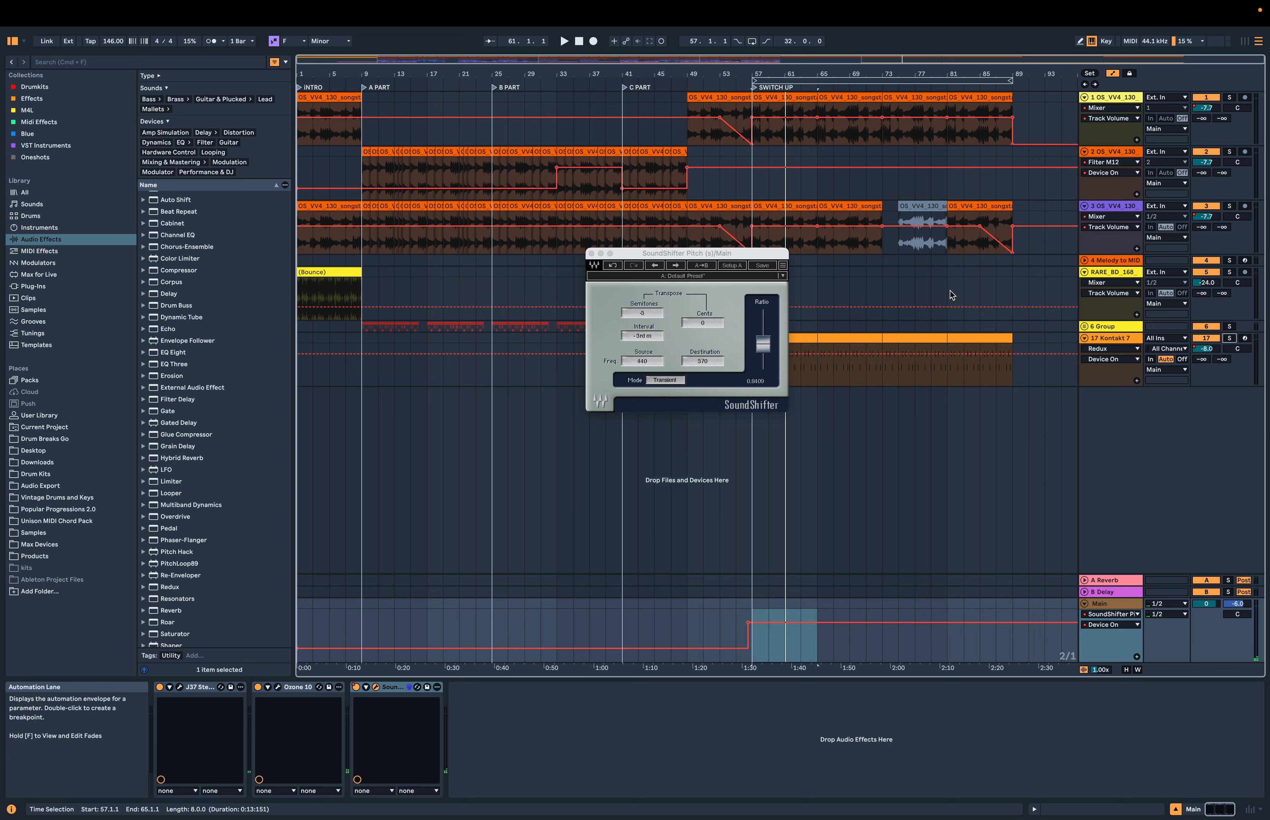
# Play the full mix of the SWITCH UP from bar 57 and stop at bar 73
pyautogui.click(752, 193)
pyautogui.press('space')
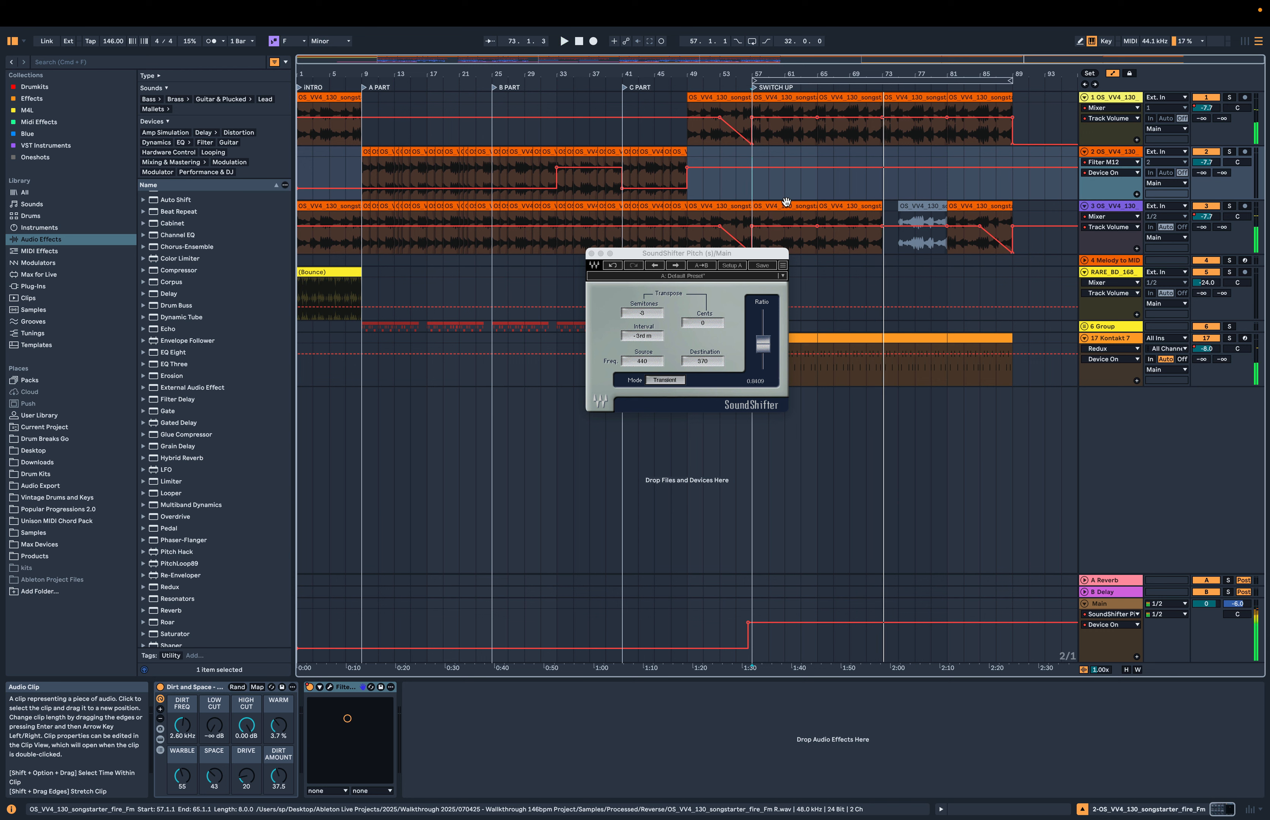
pyautogui.press('space')
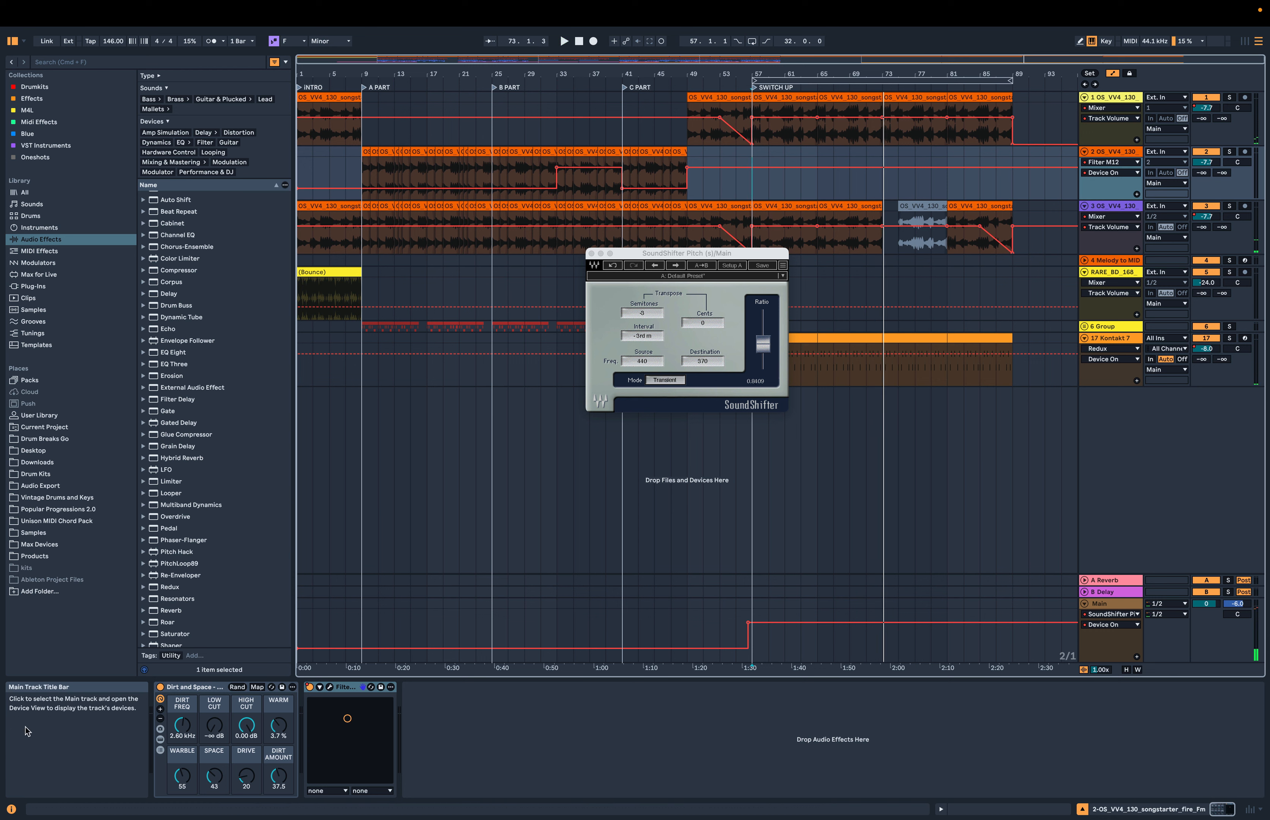
# Open the Main track's J37 Stereo, Ozone 10 and SoundShifter plug-ins to examine their settings, and close their windows
pyautogui.click(1123, 609)
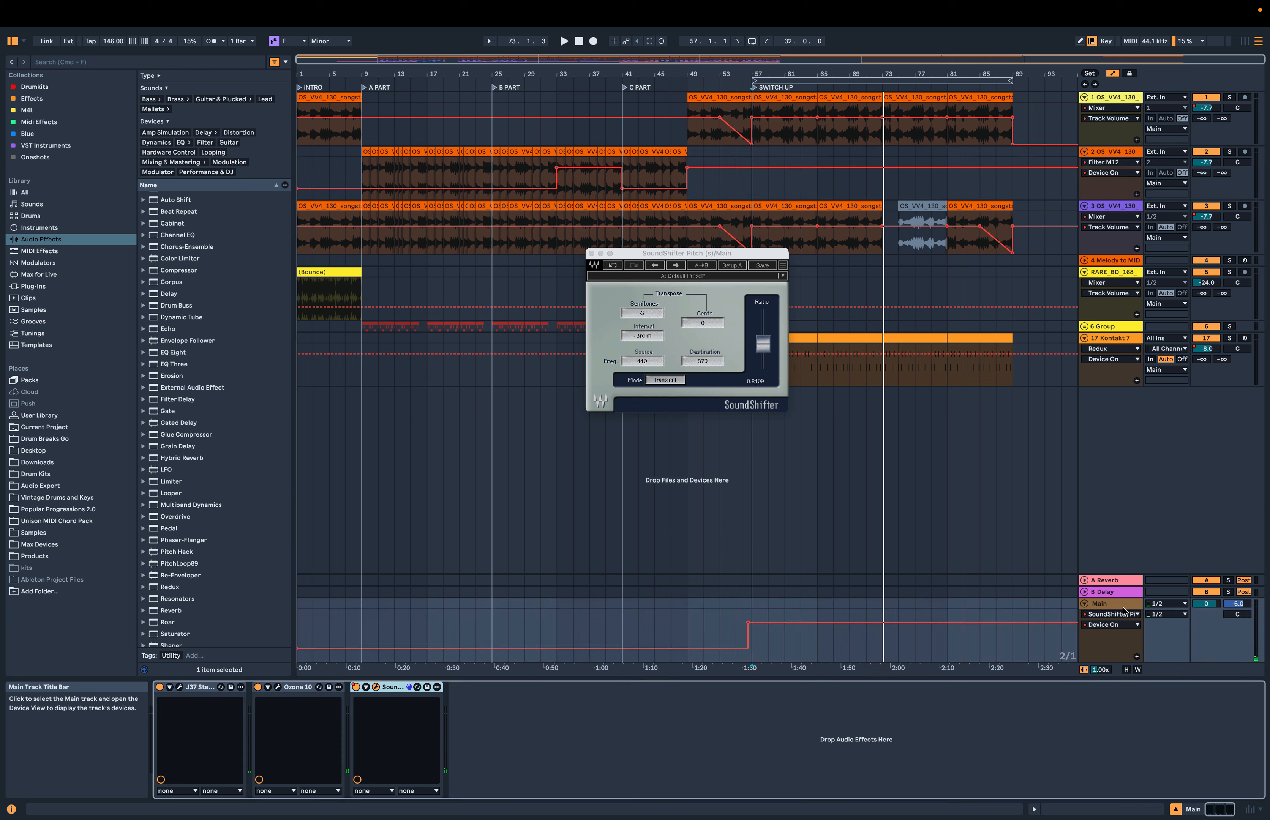
pyautogui.click(179, 687)
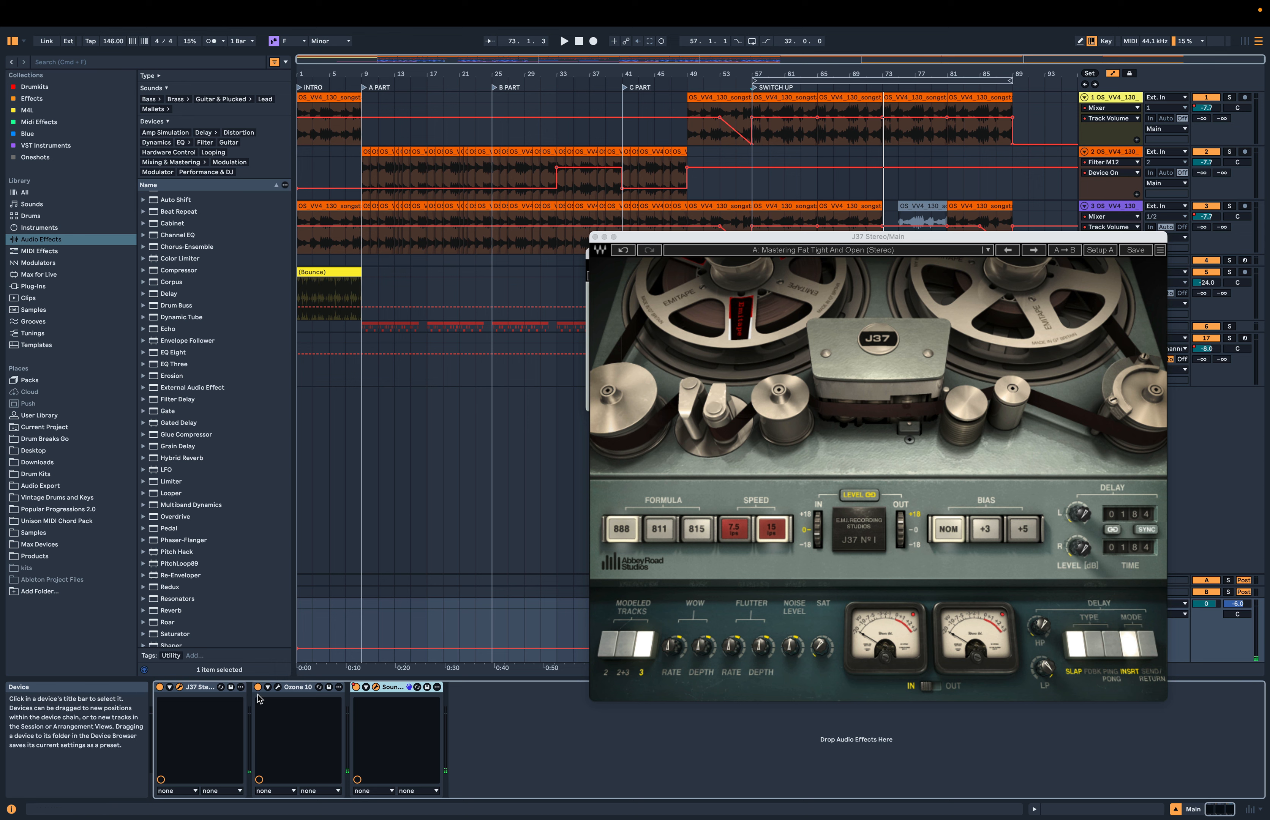
pyautogui.click(278, 687)
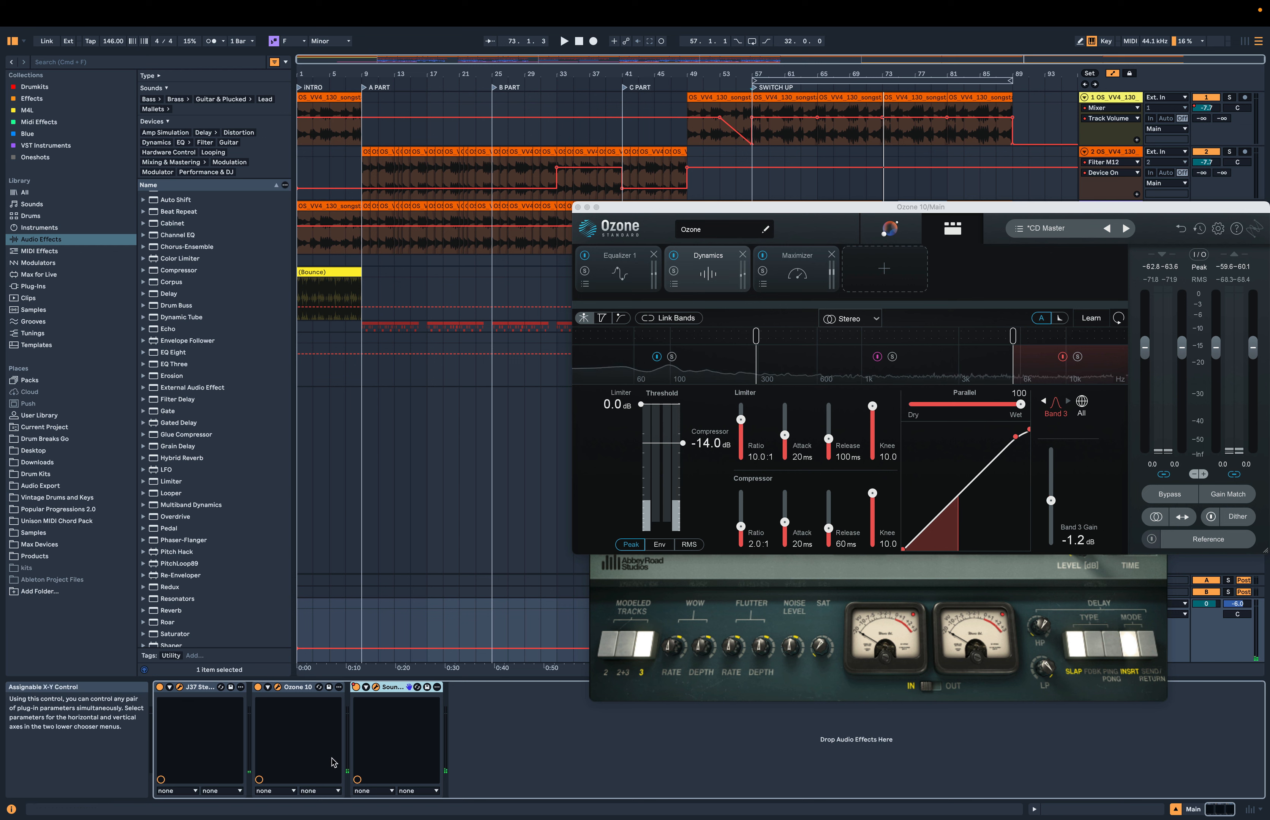
pyautogui.click(376, 687)
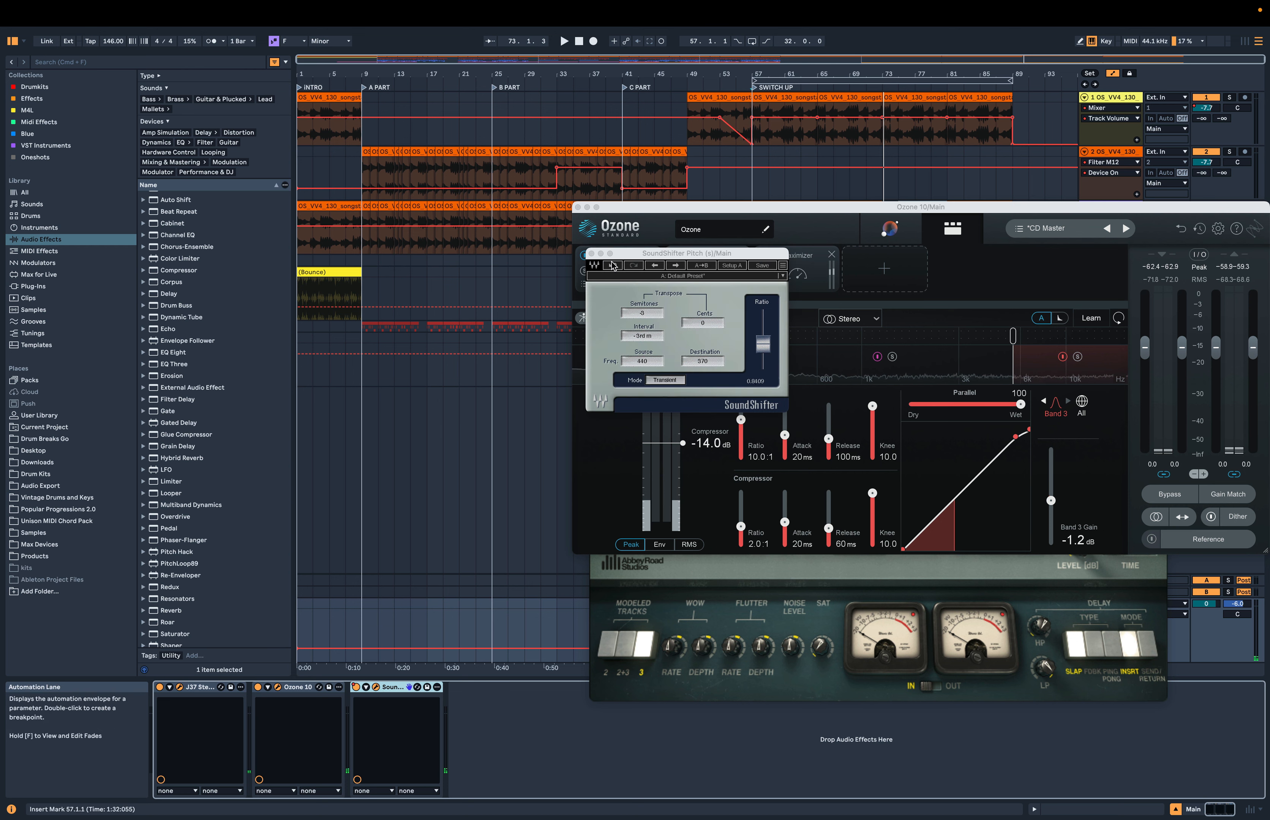
pyautogui.click(590, 253)
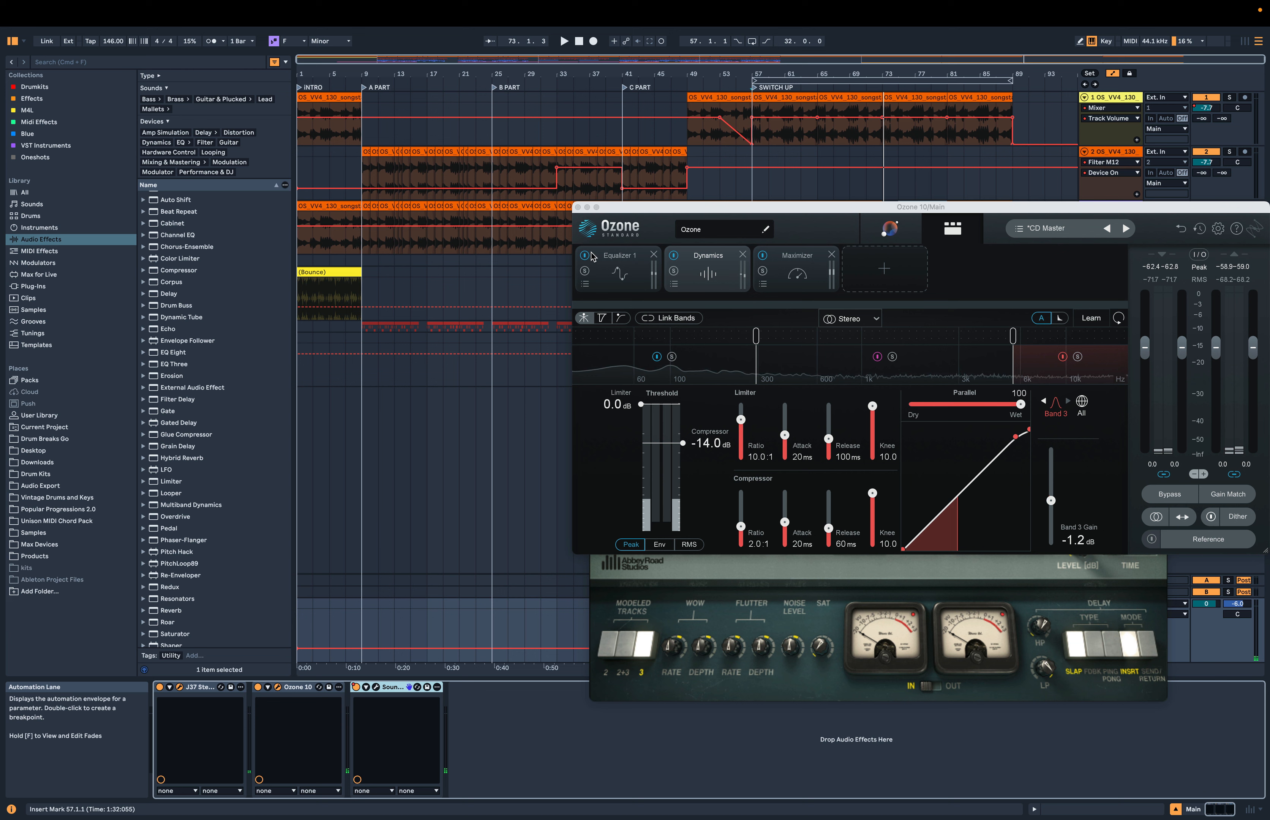
pyautogui.click(577, 207)
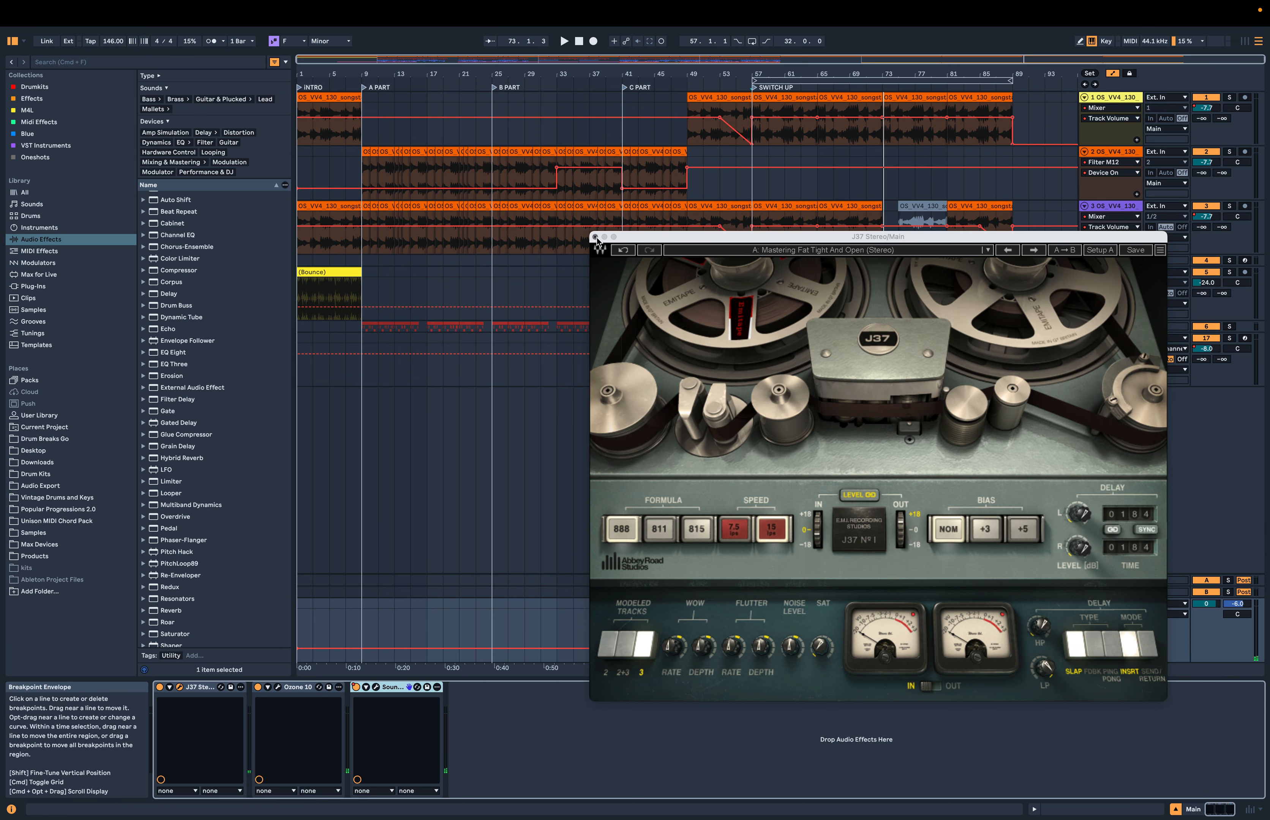
pyautogui.click(595, 237)
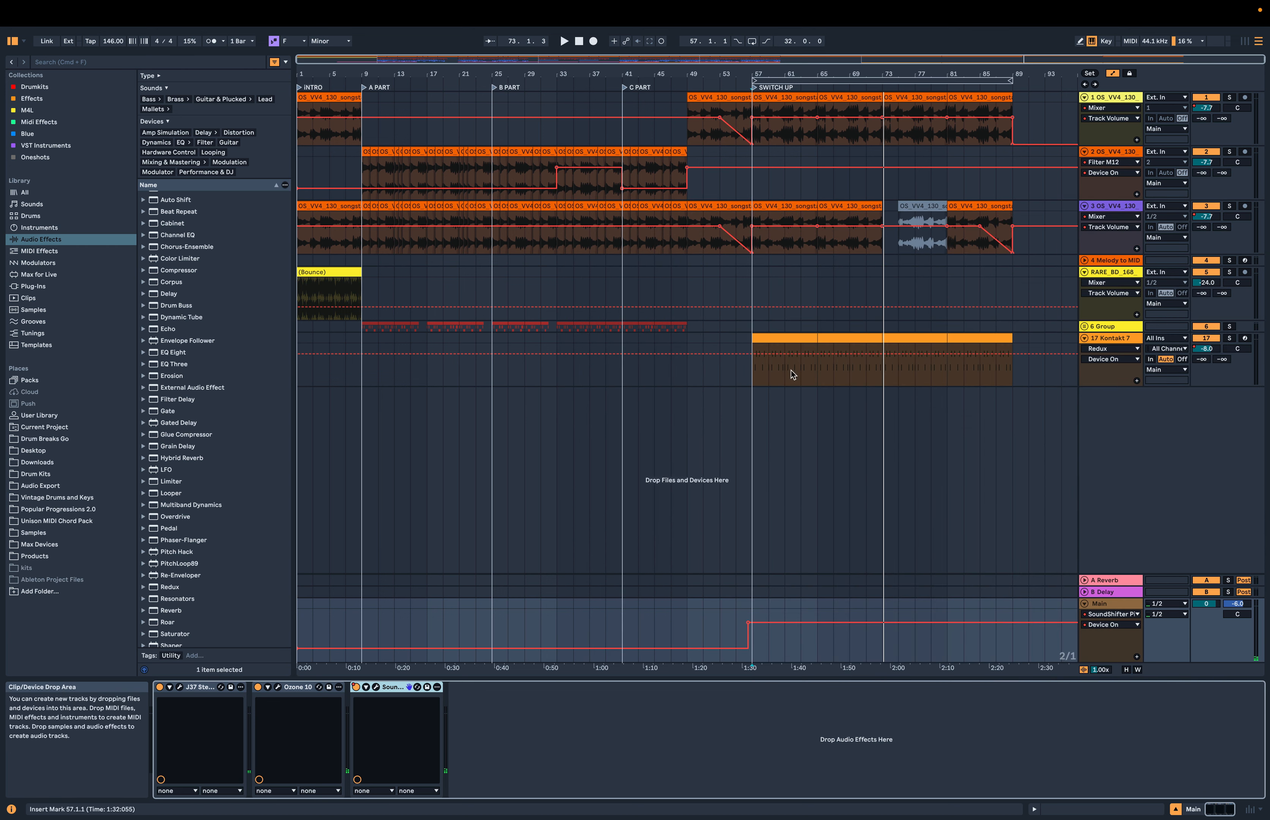
# Select the whole arrangement from bar 89 back to bar 1 across all tracks and play it from the start
pyautogui.click(1013, 382)
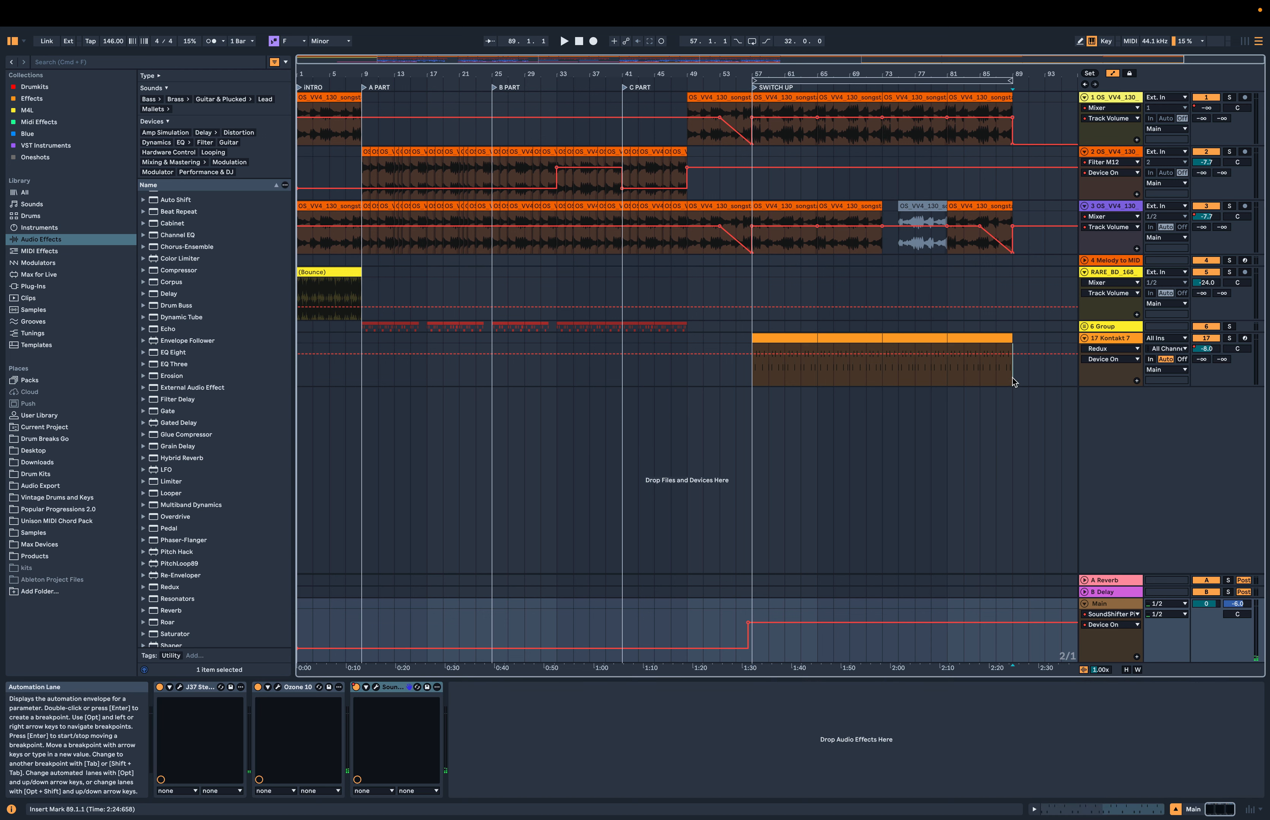
pyautogui.click(1013, 382)
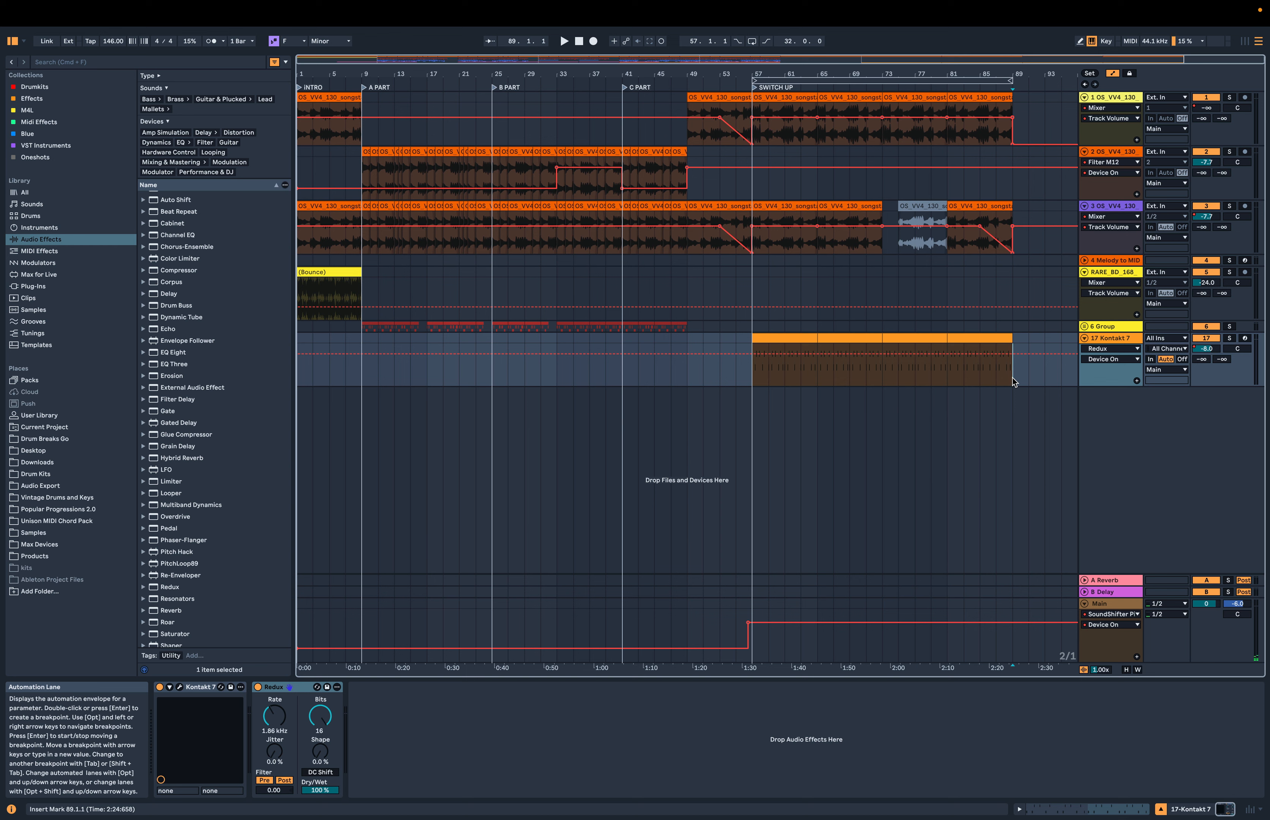
pyautogui.moveTo(1010, 378); pyautogui.dragTo(145, 4)
pyautogui.press('space')
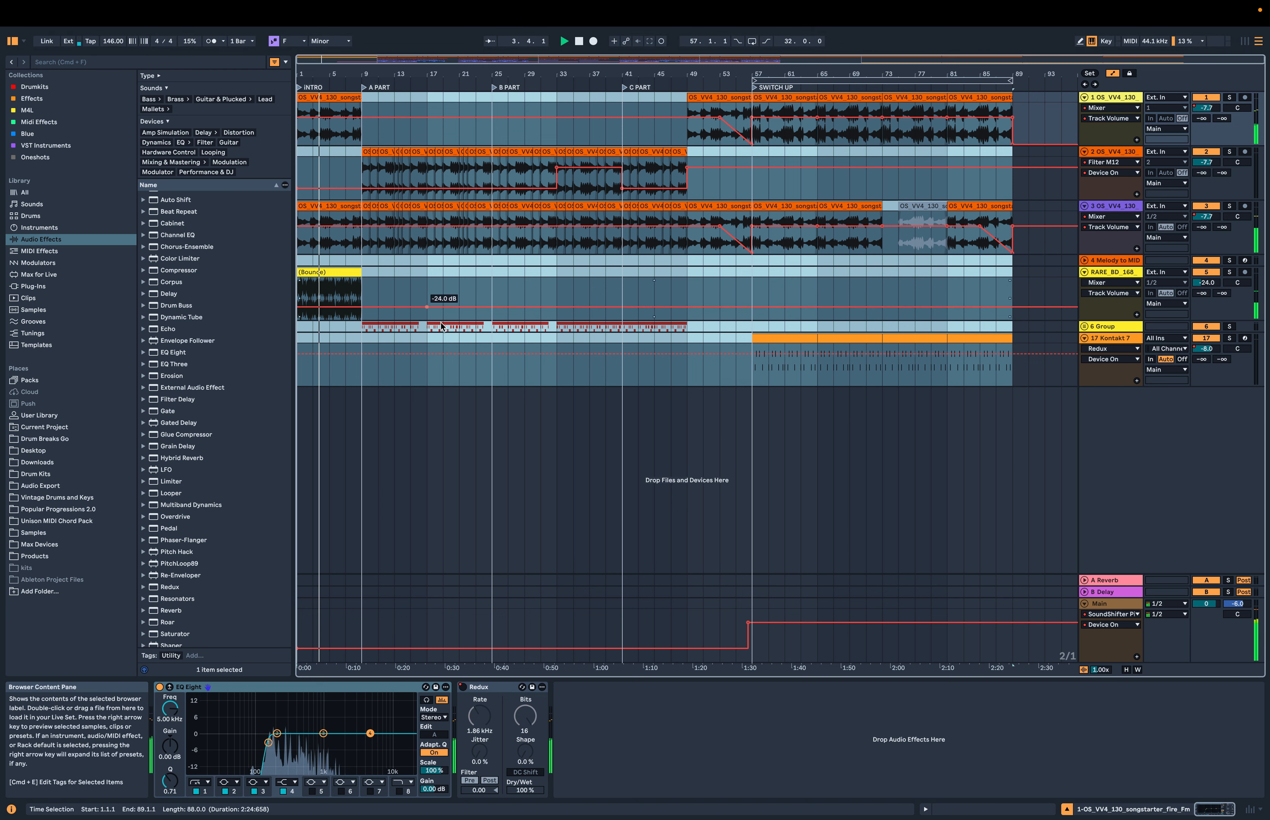
# Turn on playback follow, and enable the arrangement loop over the SWITCH UP from bar 57 while the beat plays
pyautogui.click(495, 275)
pyautogui.scroll(10, 409, 262)
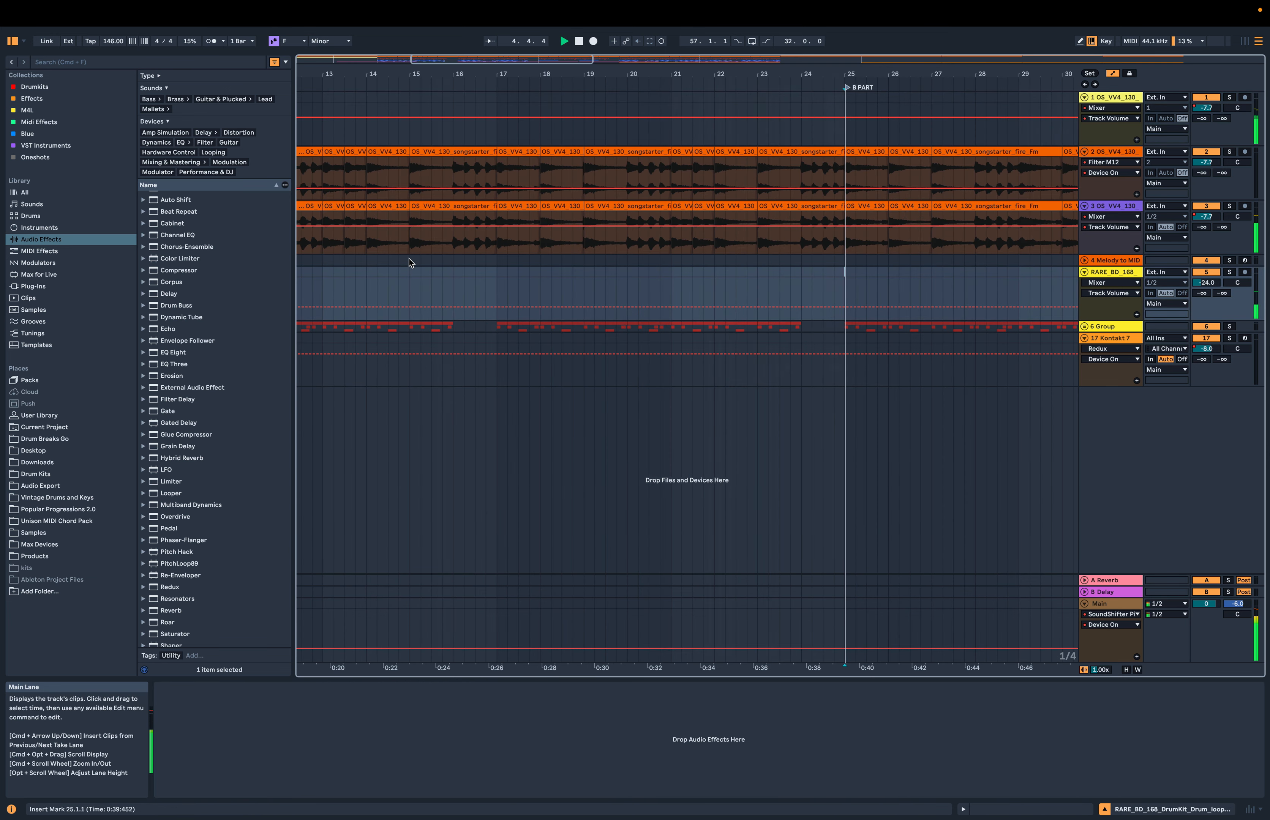
pyautogui.hscroll(-15, 409, 261)
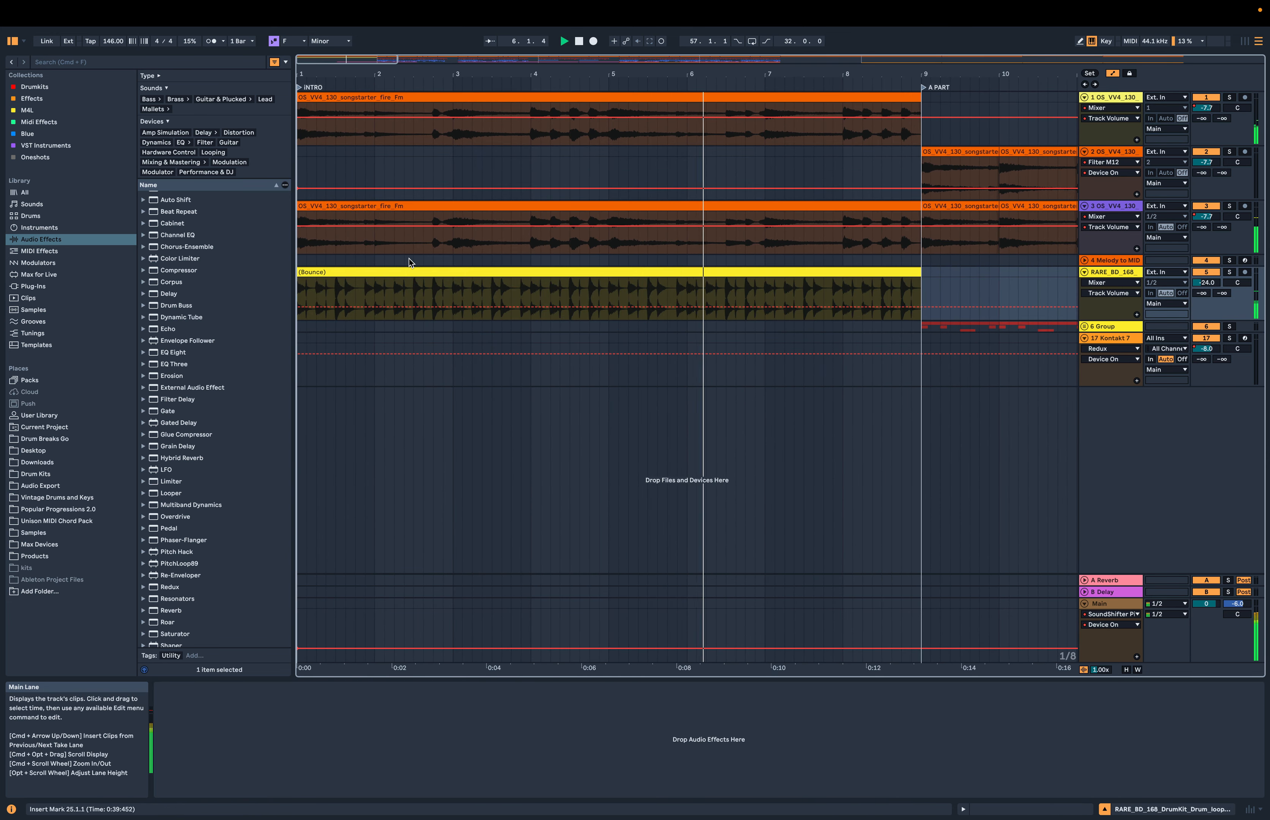
pyautogui.click(490, 43)
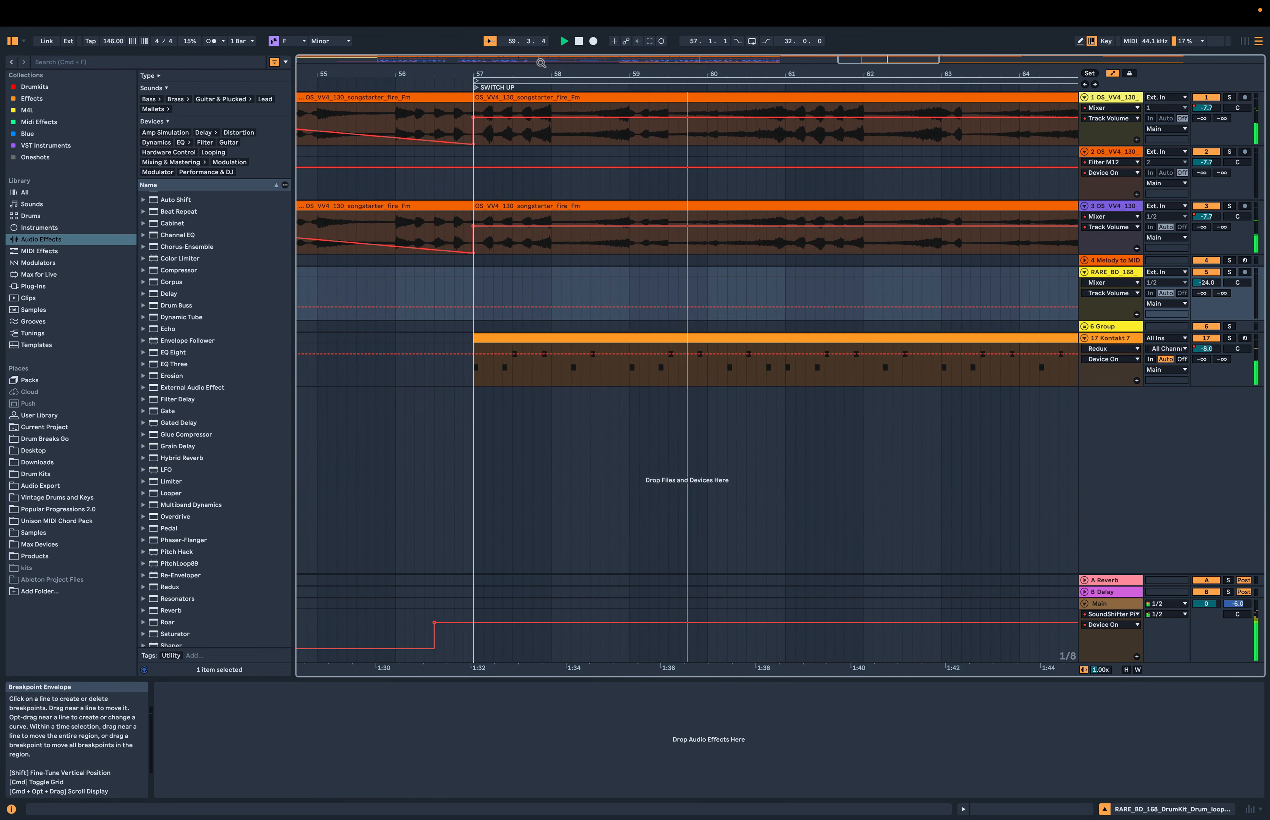
pyautogui.click(752, 42)
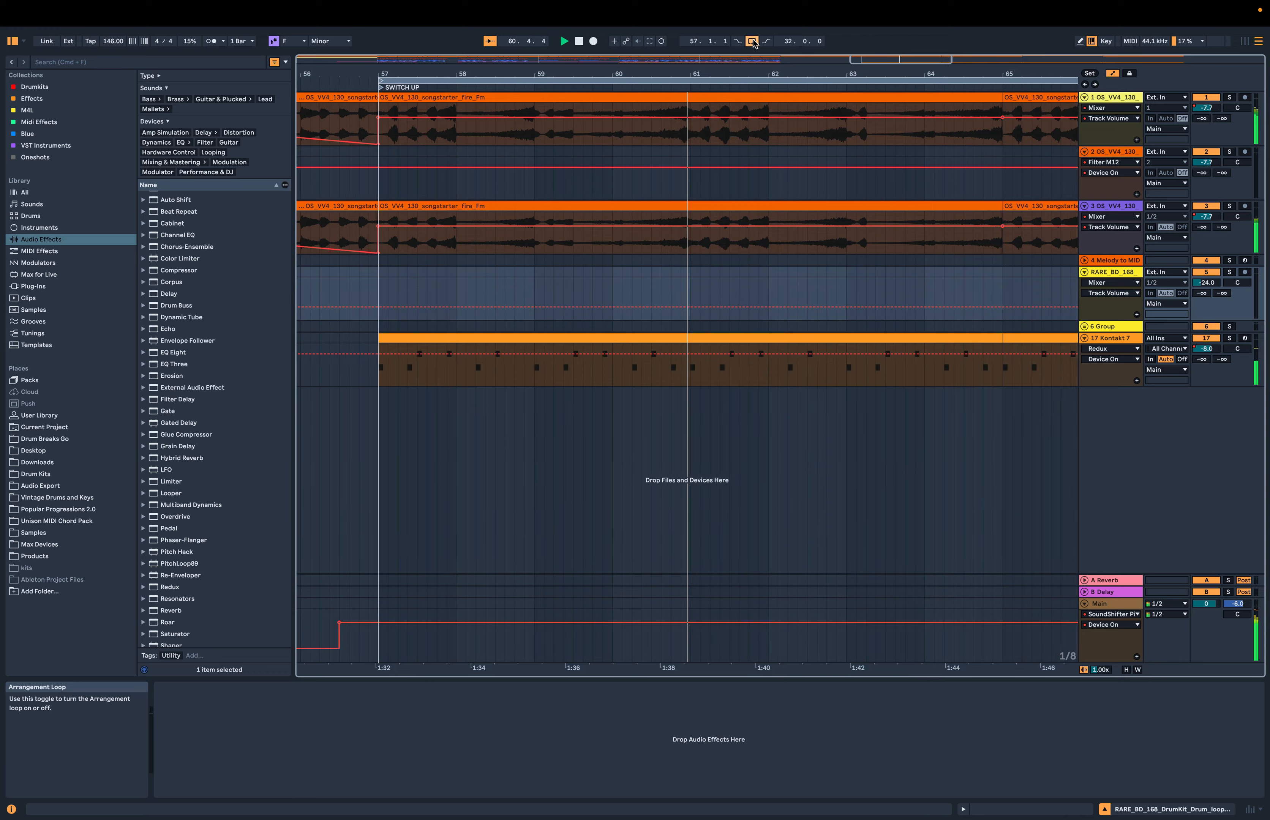